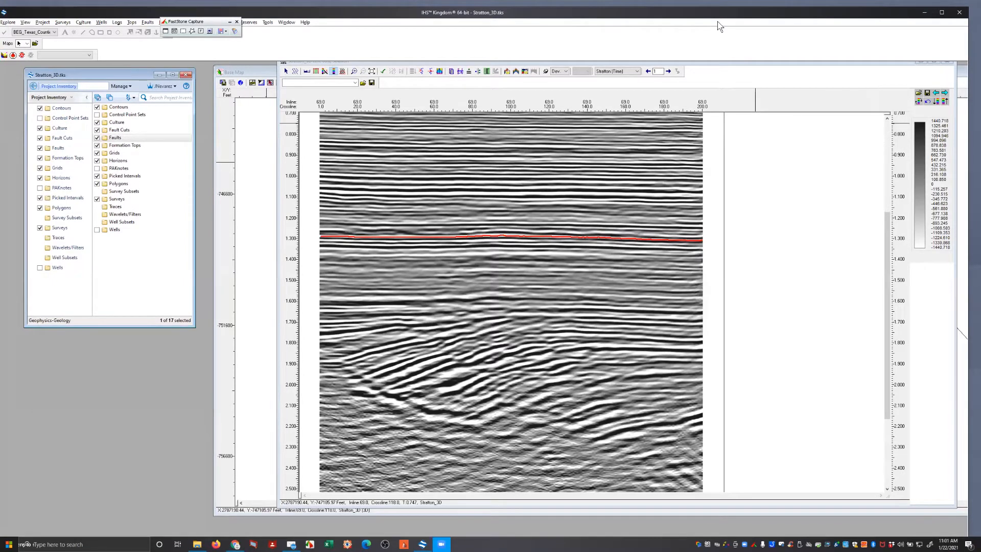
Open the Faults folder in the project inventory and select the Unassigned fault
click(772, 73)
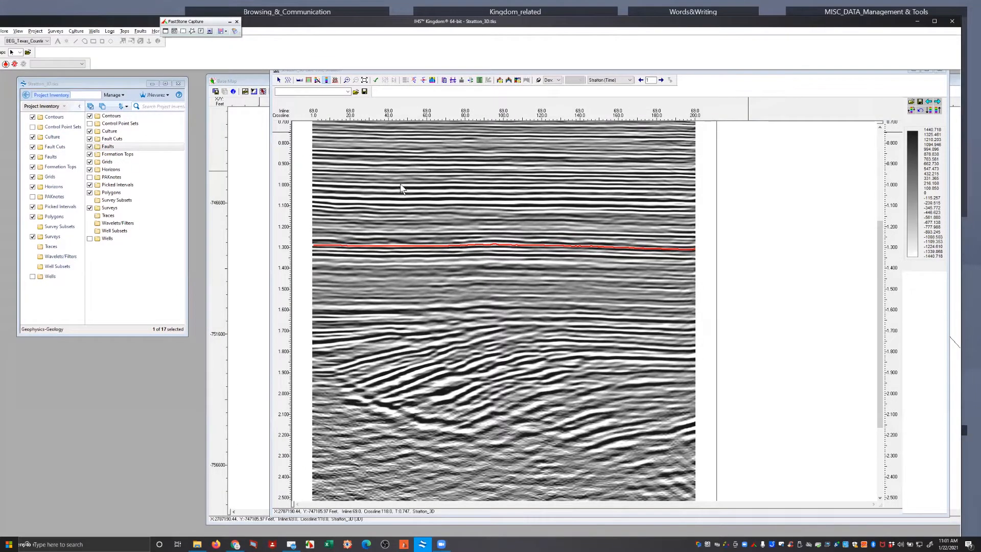
click(130, 146)
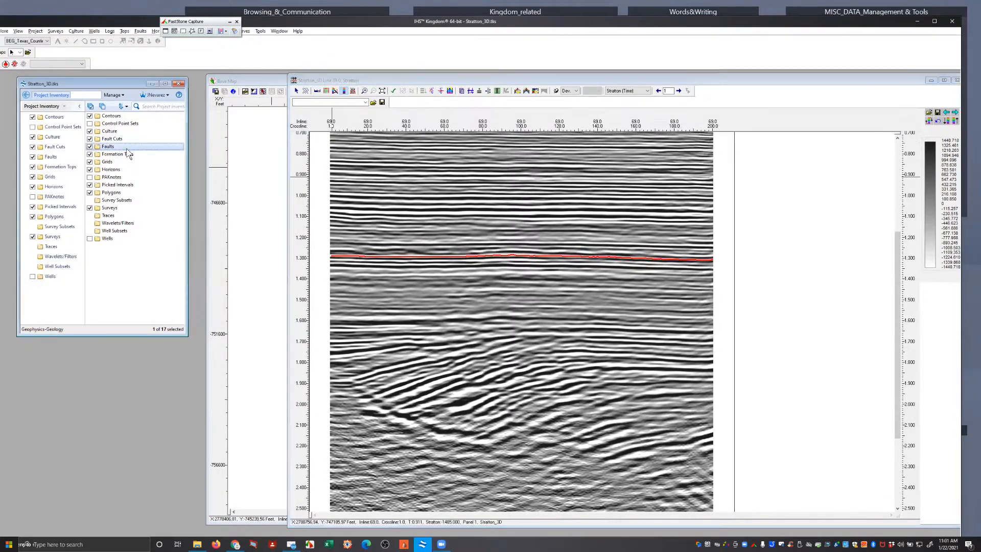
double_click(117, 147)
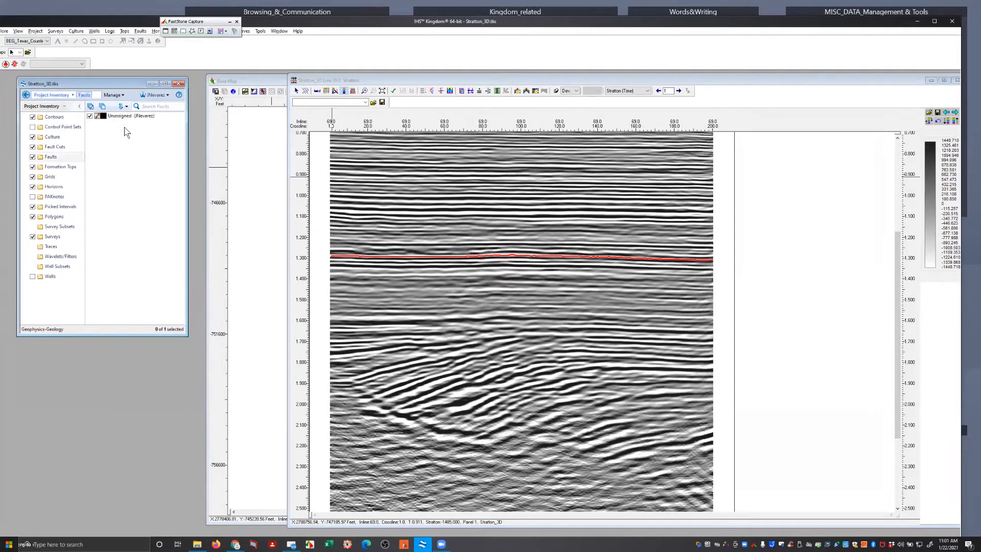
click(125, 120)
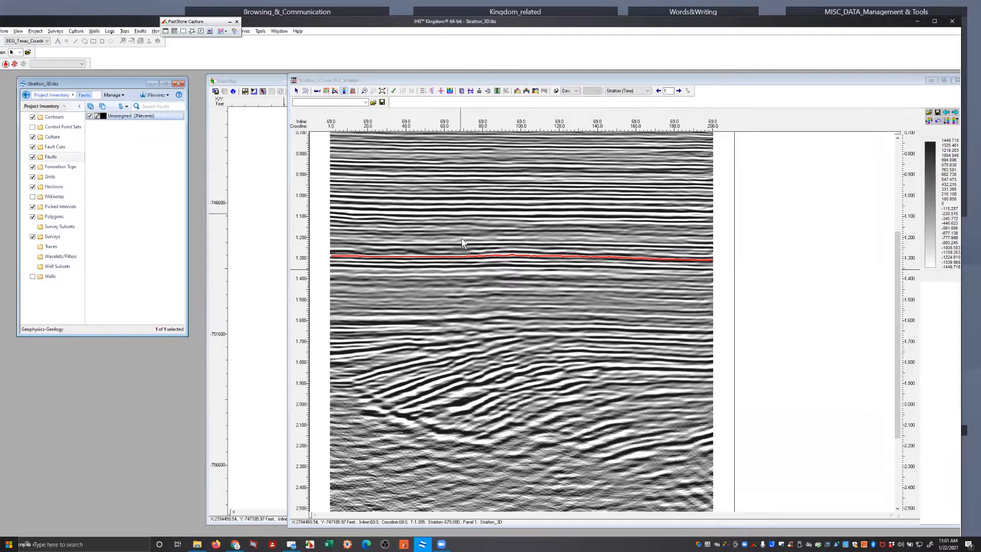
Turn on the Faults Picking and Horizons Picking toolbars for the inline 69 seismic section
click(351, 151)
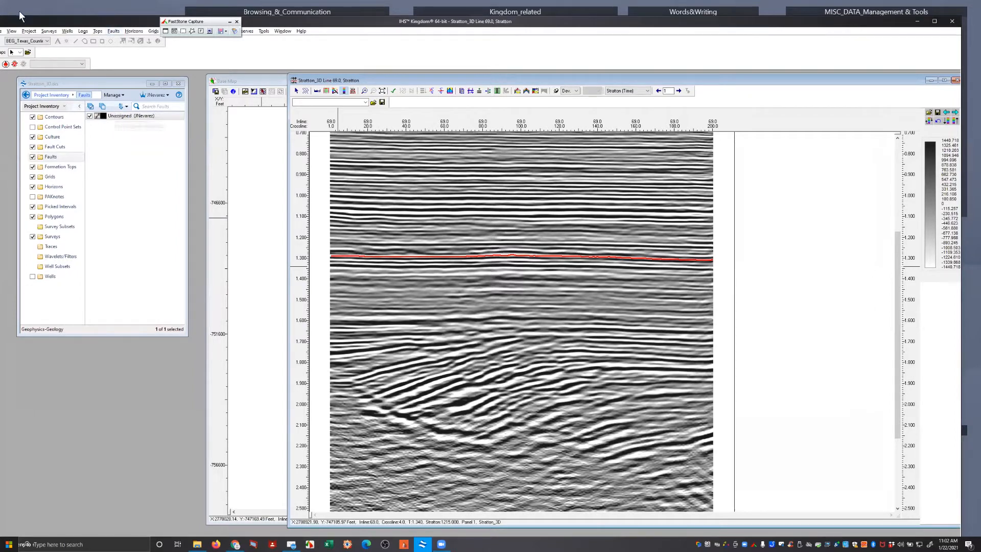
click(12, 31)
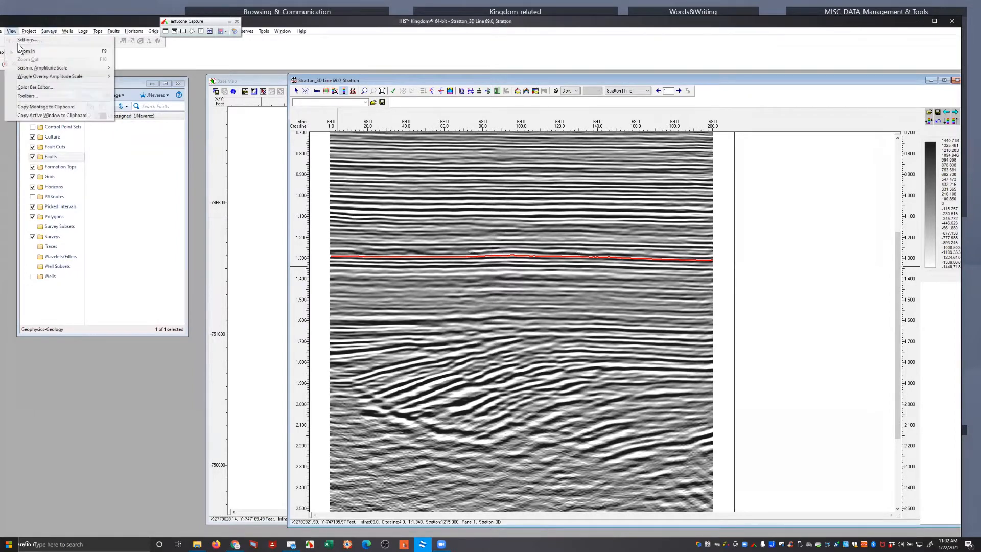
click(26, 95)
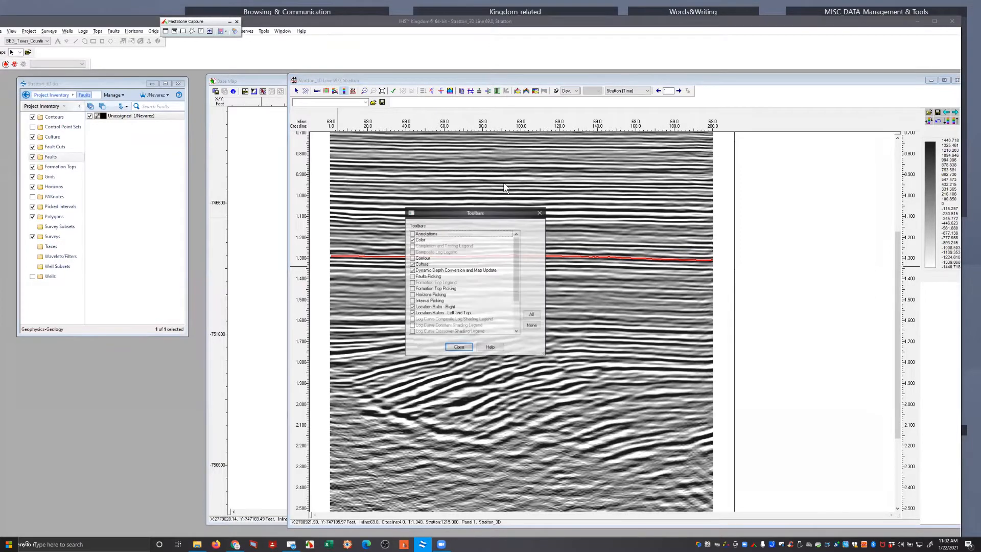
click(413, 277)
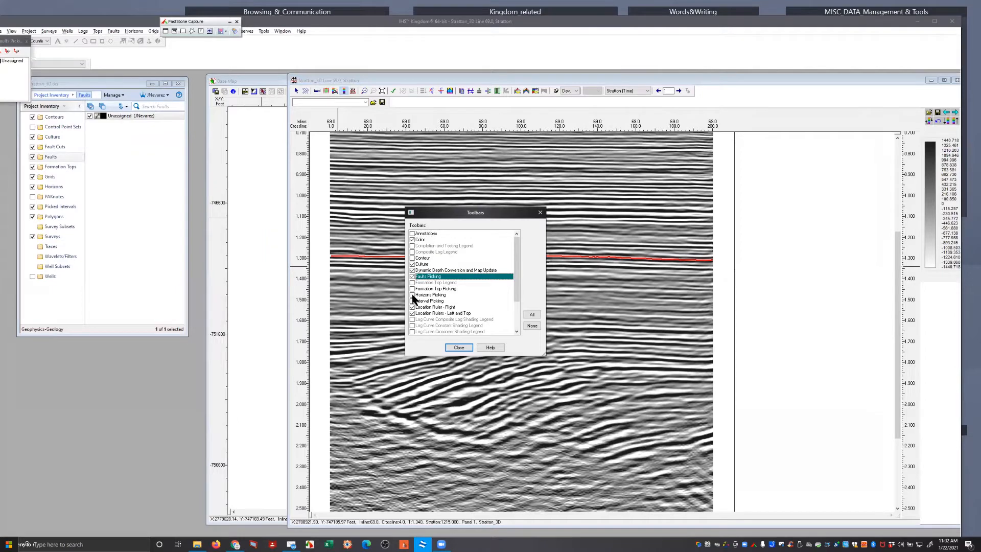
click(413, 295)
click(459, 348)
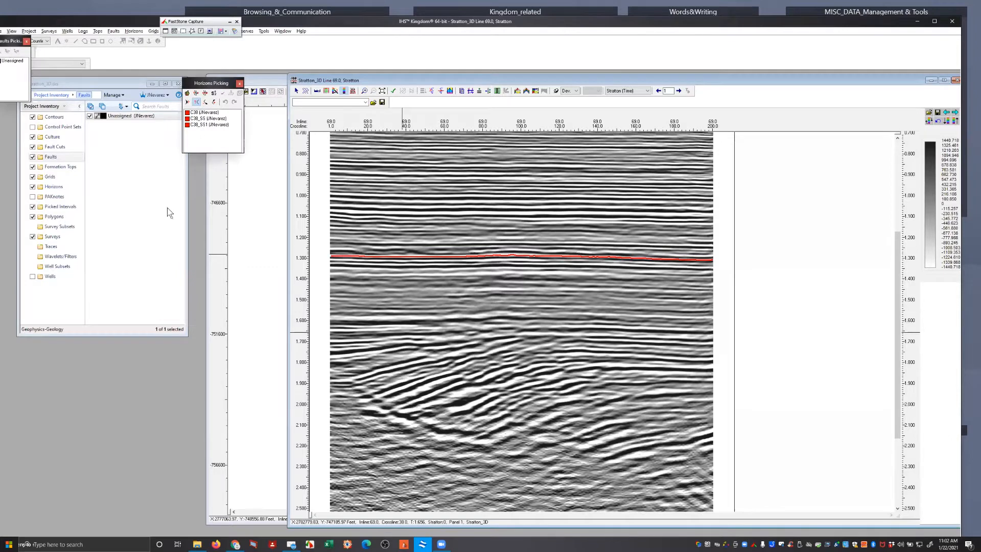
Digitize an Unassigned fault segment on inline 69 from about crossline 7, 1.82 s to crossline 103, 2.24 s, and disable the vertical separation pop-up
drag(5, 41, 168, 208)
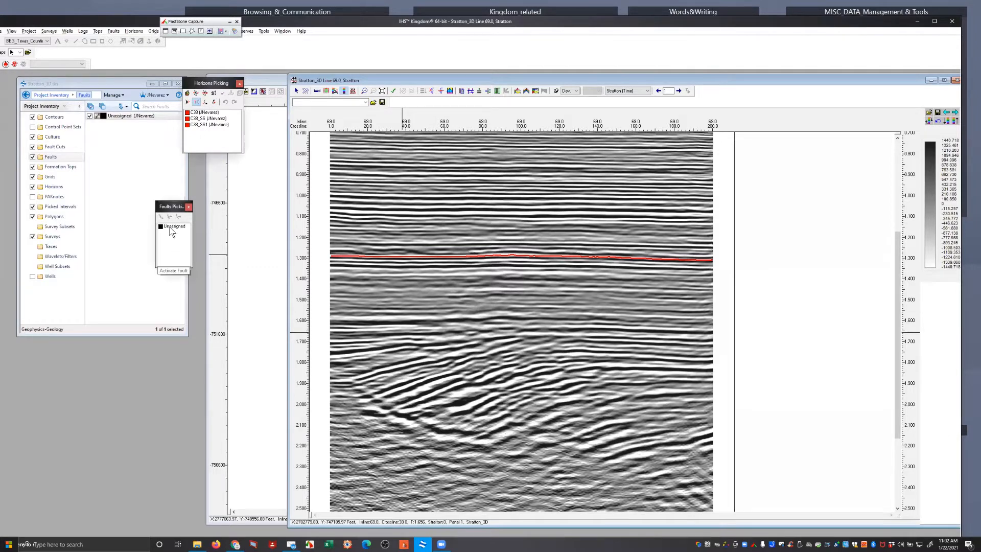
click(172, 227)
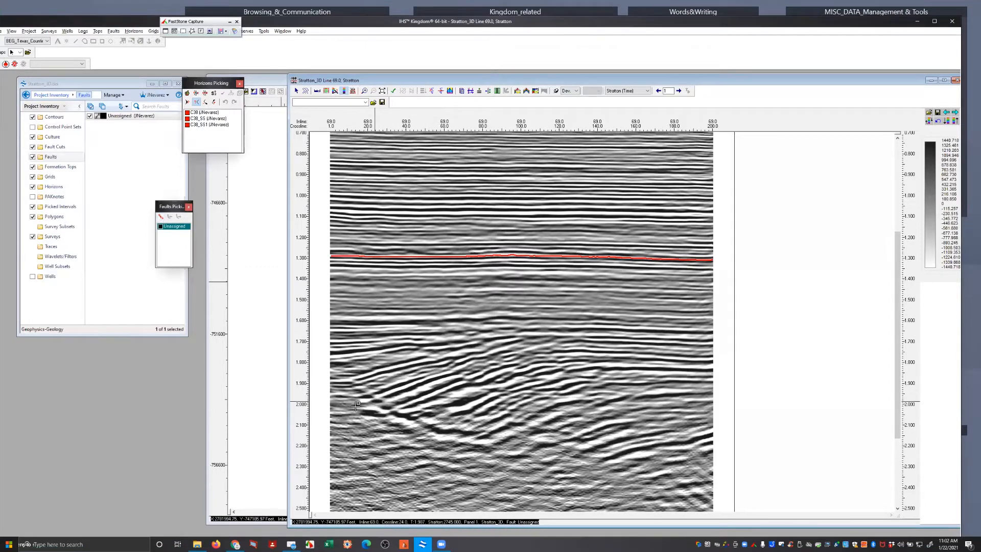
click(344, 367)
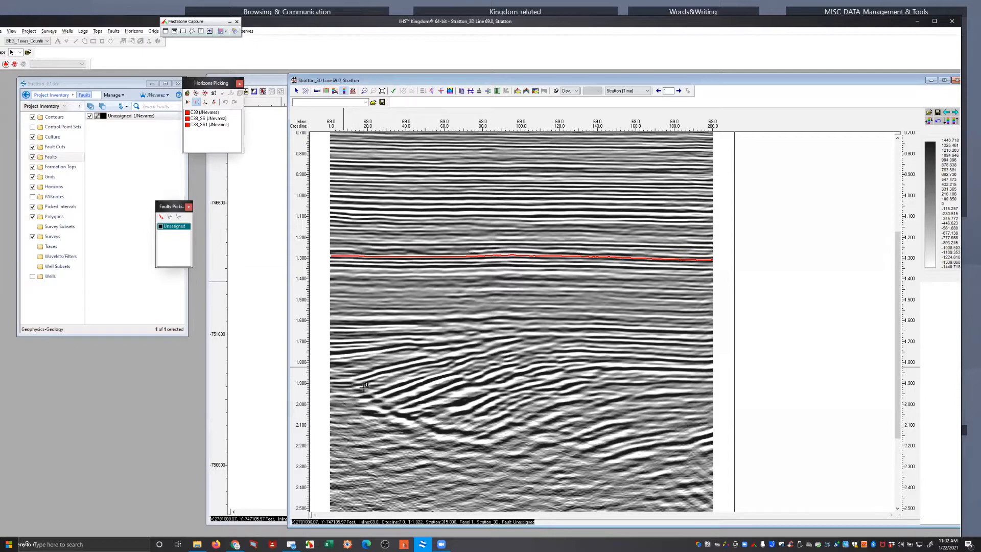
click(405, 419)
click(446, 427)
click(462, 439)
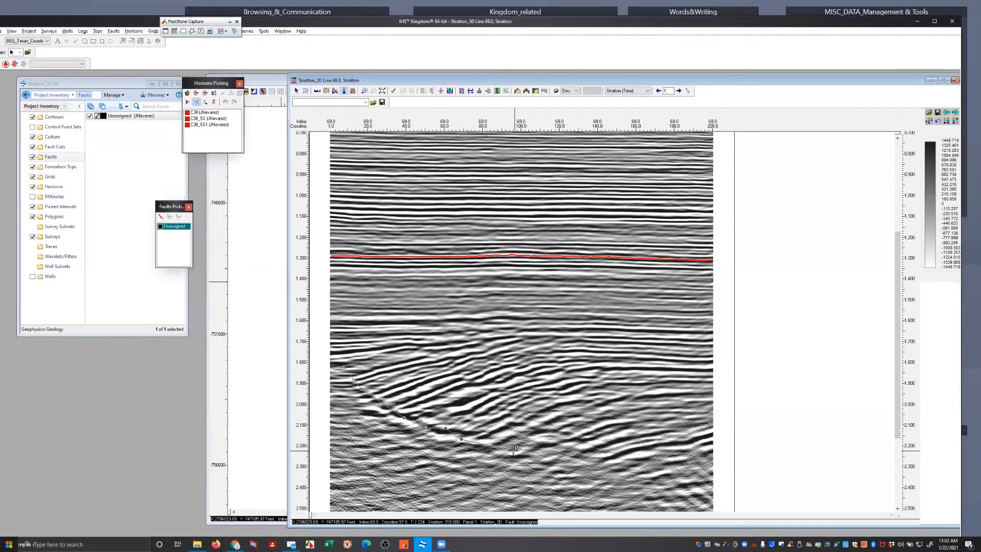
double_click(527, 453)
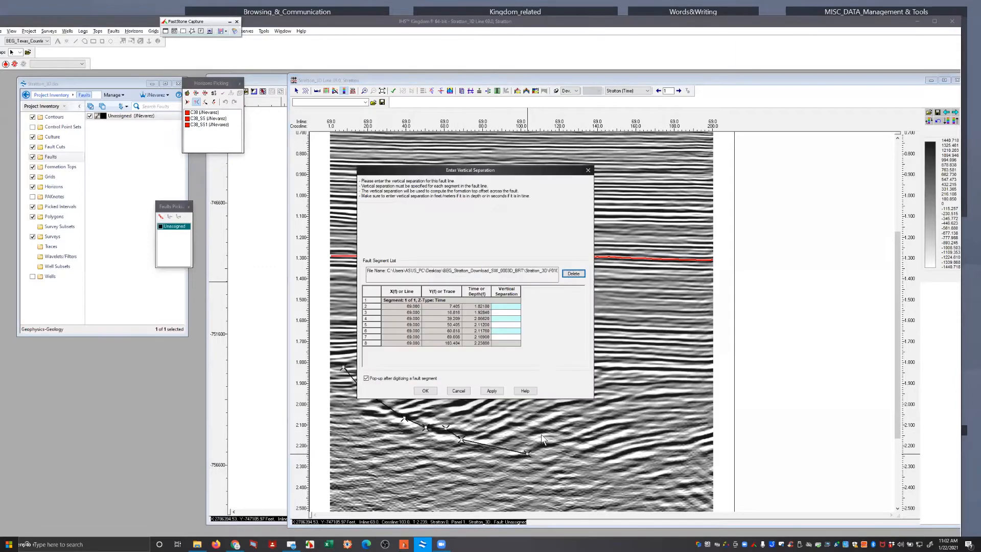
click(366, 379)
click(428, 392)
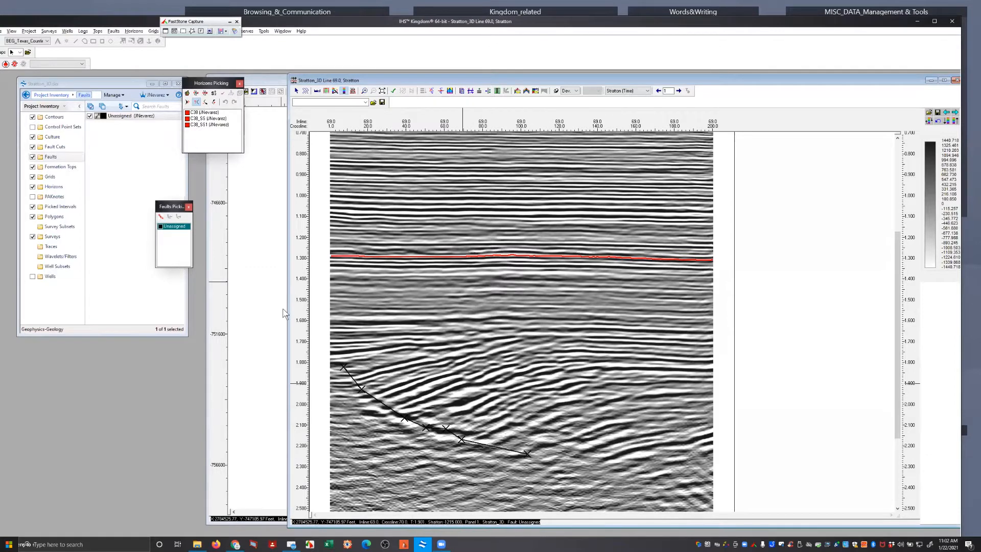
Create a new fault surface named A with fault type Normal and color HotPink
click(114, 32)
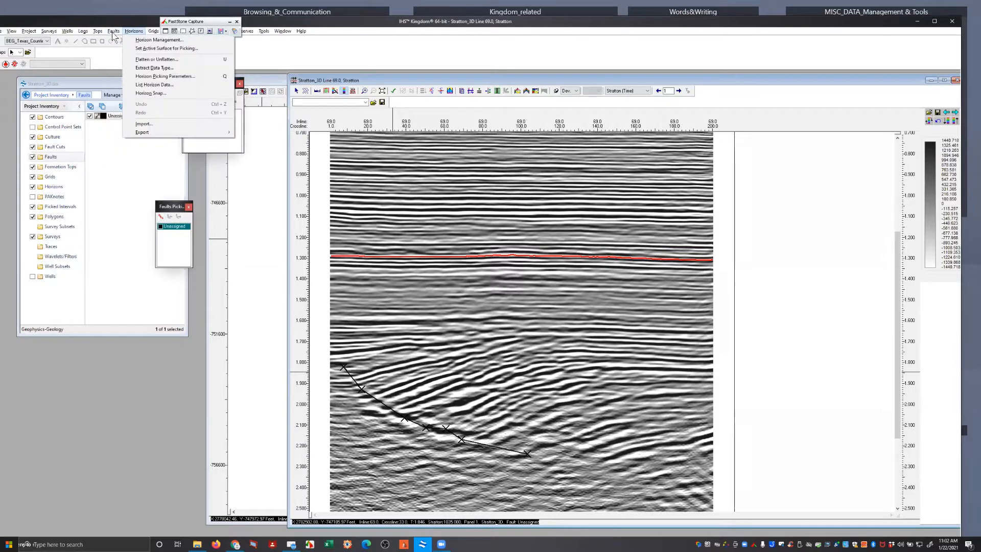
click(108, 43)
click(114, 31)
click(116, 39)
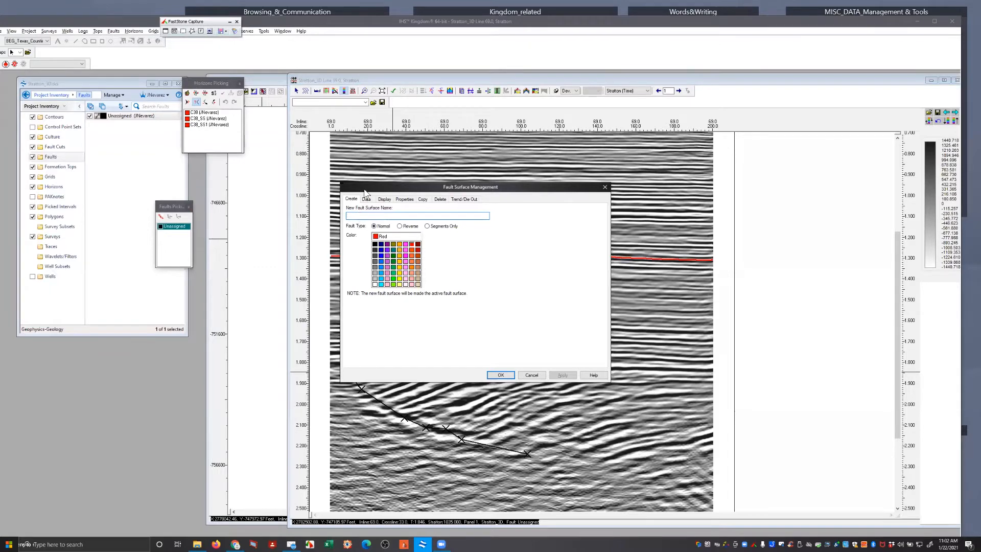
text(A)
click(406, 261)
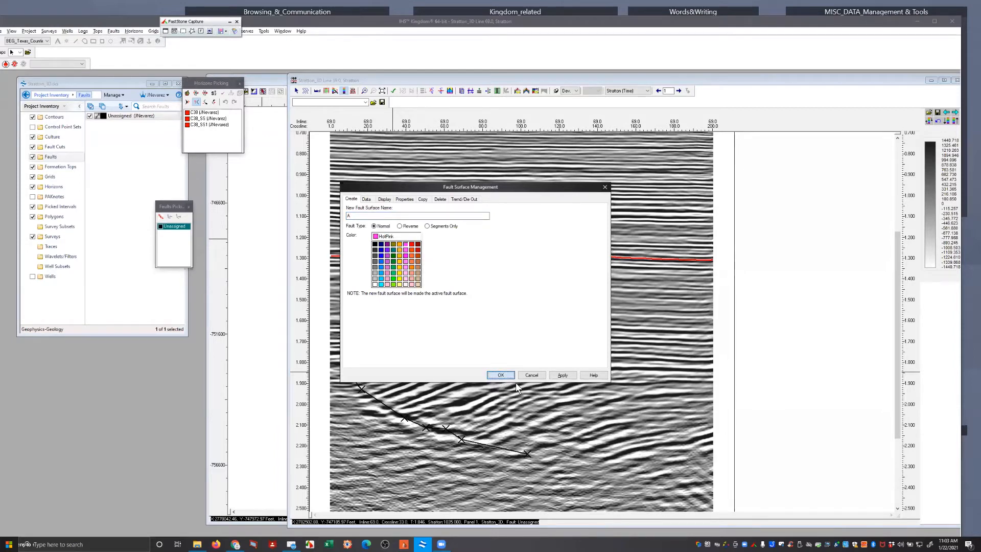
key(Return)
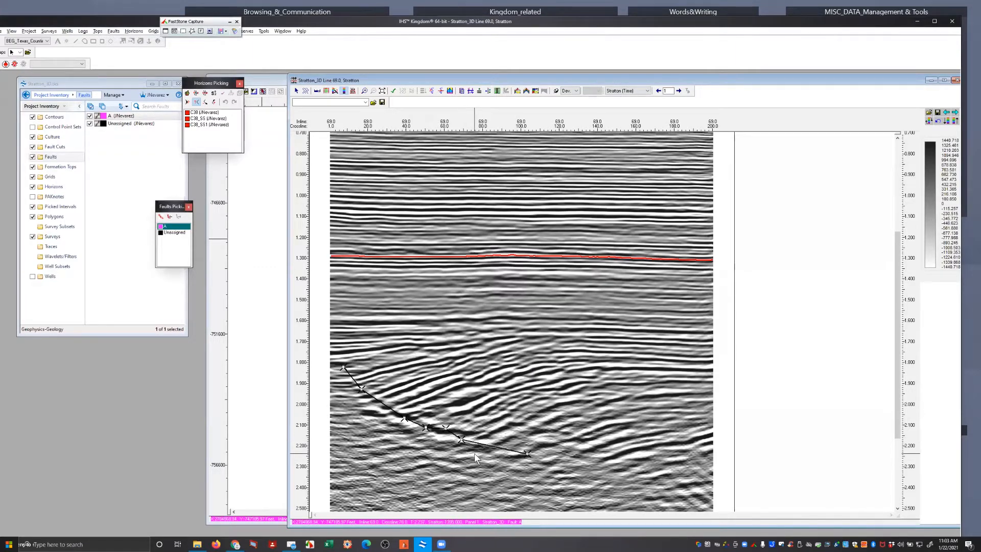
Digitize a second fault segment on inline 69 from about crossline 40, 1.65 s to crossline 103, 2.07 s
click(405, 332)
click(442, 360)
click(473, 378)
double_click(527, 417)
Hide fault A in the faults inventory and return to the inline 69 section
click(90, 117)
click(90, 117)
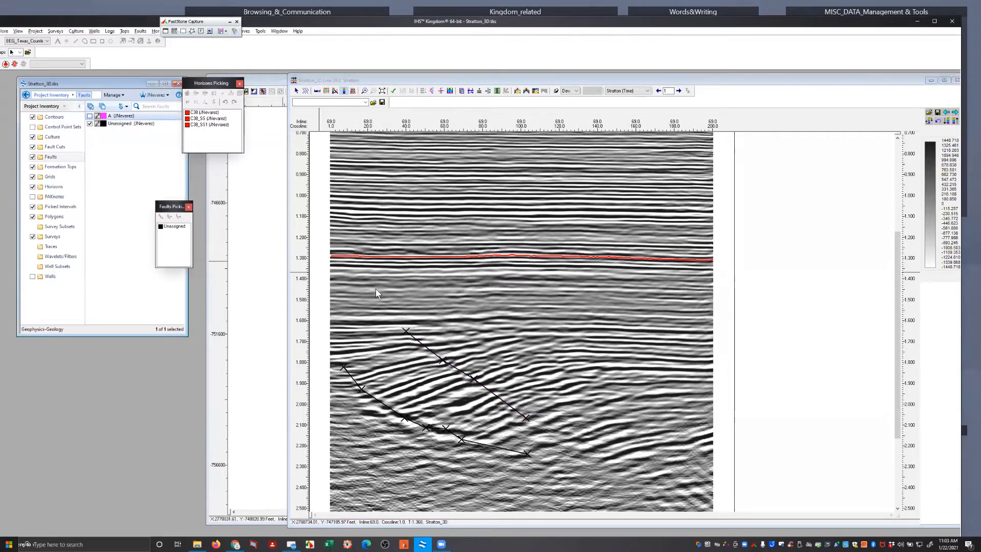
click(504, 293)
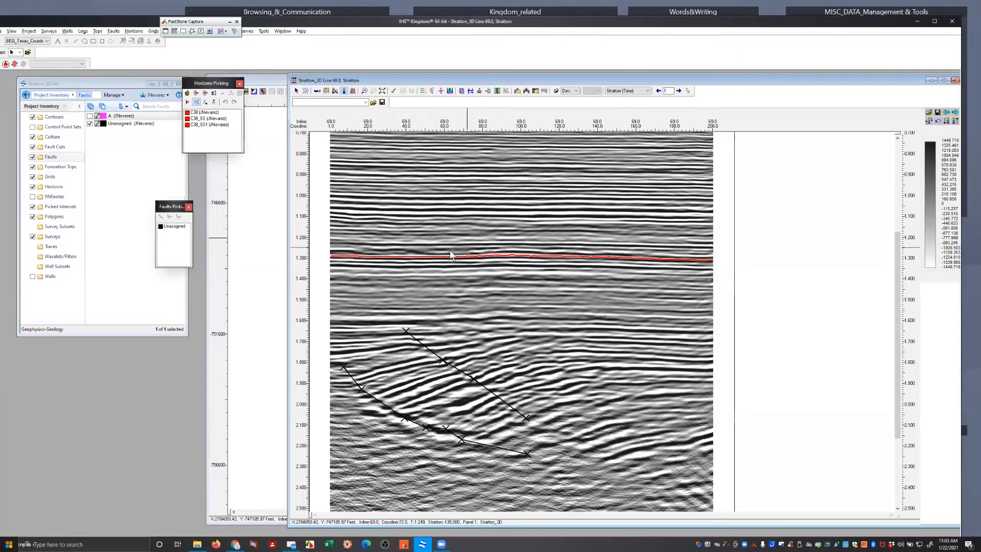
Activate the Unassigned fault and digitize a third segment on inline 69 from about crossline 59, 1.58 s to crossline 124, 1.97 s
click(176, 227)
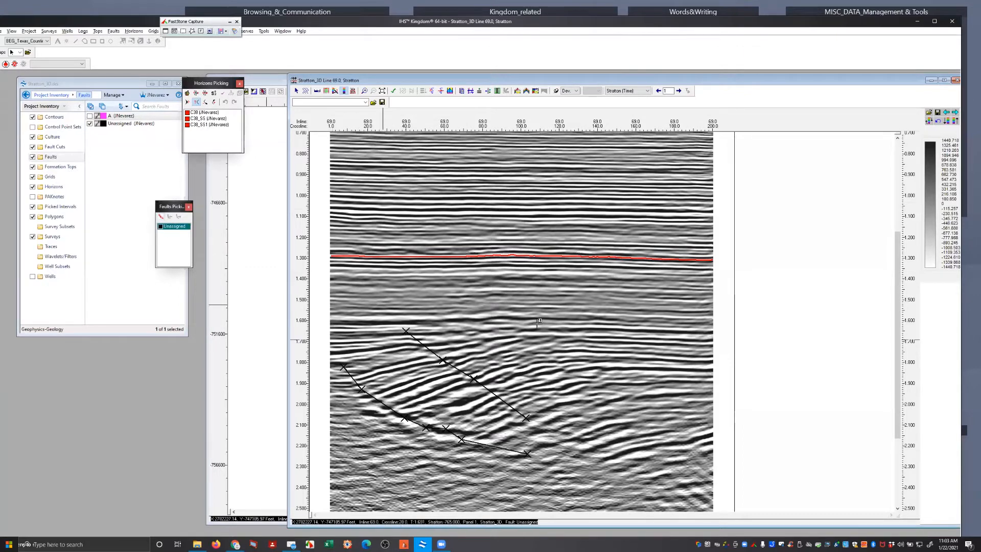
click(443, 317)
click(481, 349)
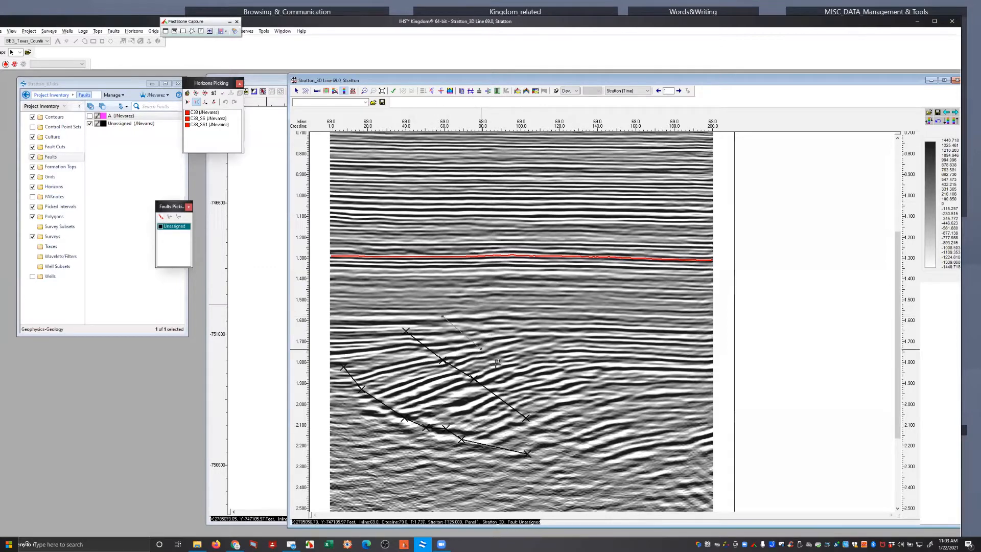
click(538, 382)
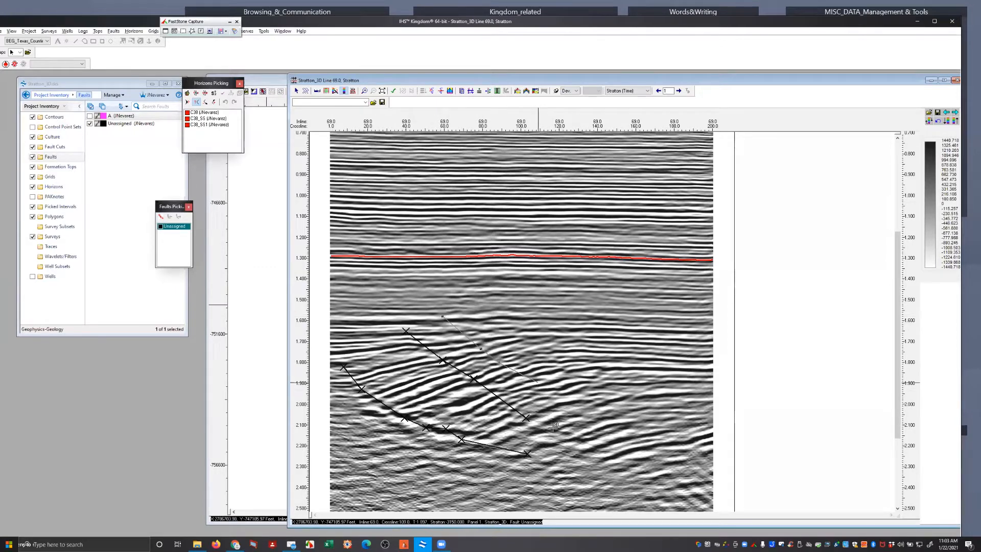
double_click(567, 397)
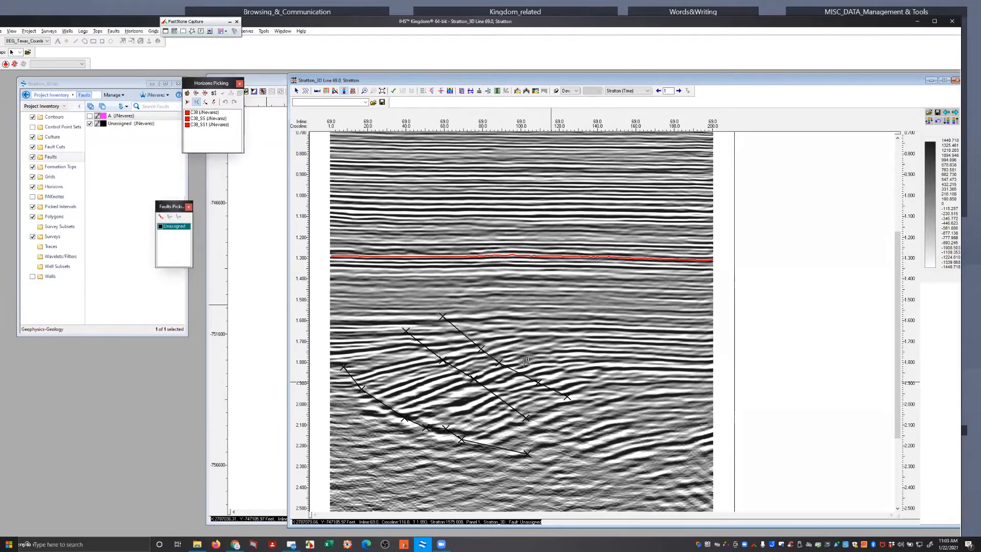
Digitize a fourth fault segment on inline 69 from about crossline 96, 1.64 s to crossline 136, 1.95 s
click(514, 328)
click(538, 344)
click(562, 369)
click(579, 384)
double_click(591, 393)
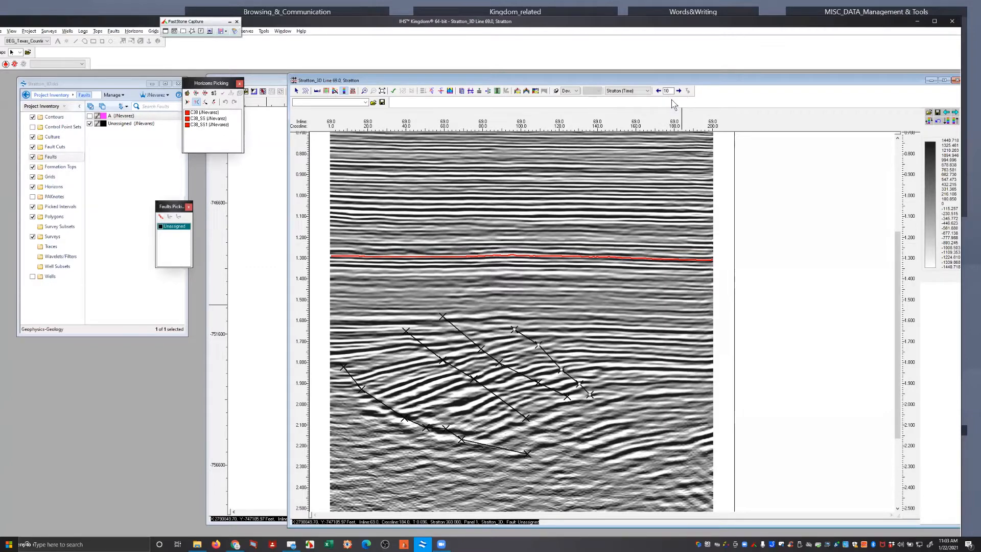
Advance in increments of 10 to inline 89 and digitize a fault segment from about crossline 4, 1.83 s to crossline 89, 2.24 s
key(Right)
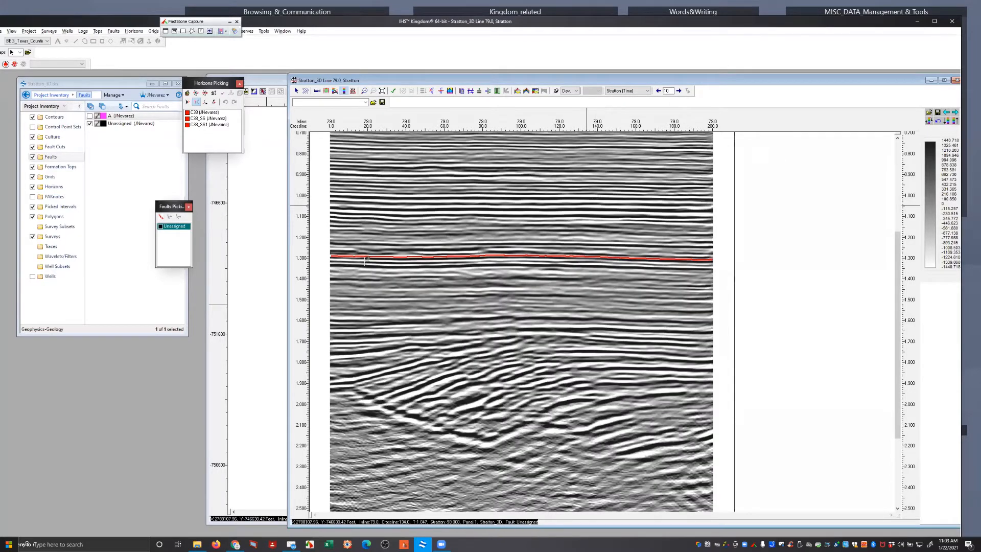
key(Right)
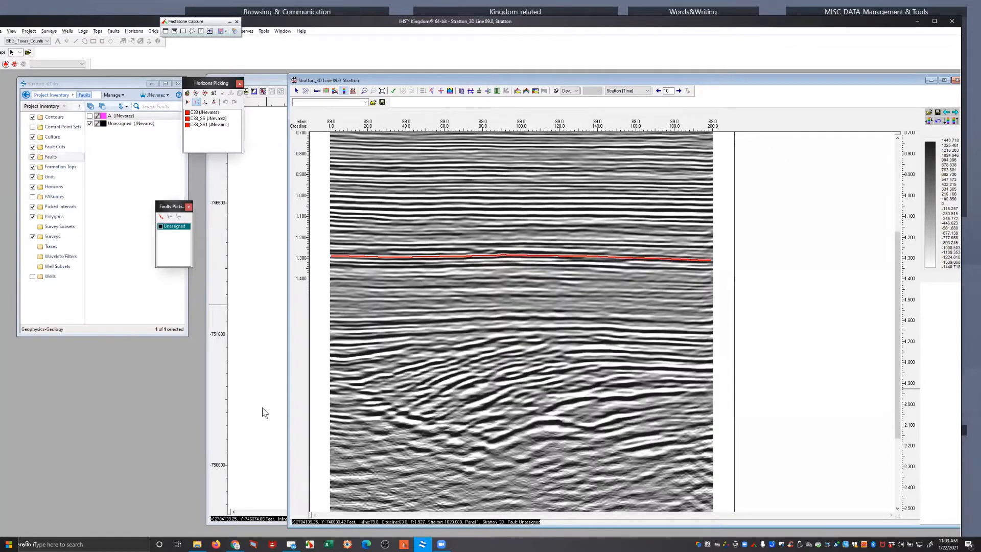
click(337, 367)
click(381, 400)
click(433, 423)
click(465, 427)
double_click(499, 453)
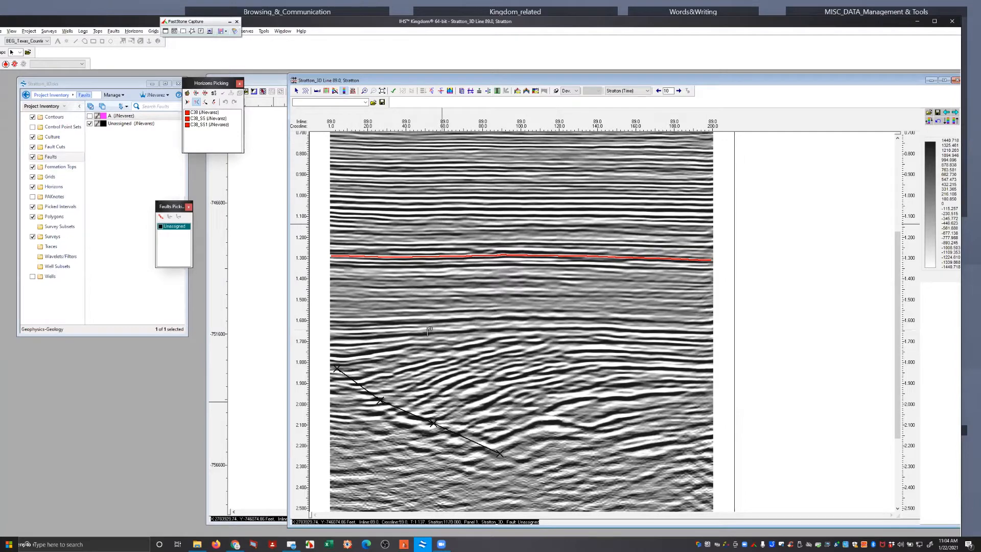
Digitize a second fault segment on inline 89 from about crossline 55, 1.65 s to crossline 157, 2.20 s
click(435, 330)
click(461, 352)
click(498, 384)
click(566, 419)
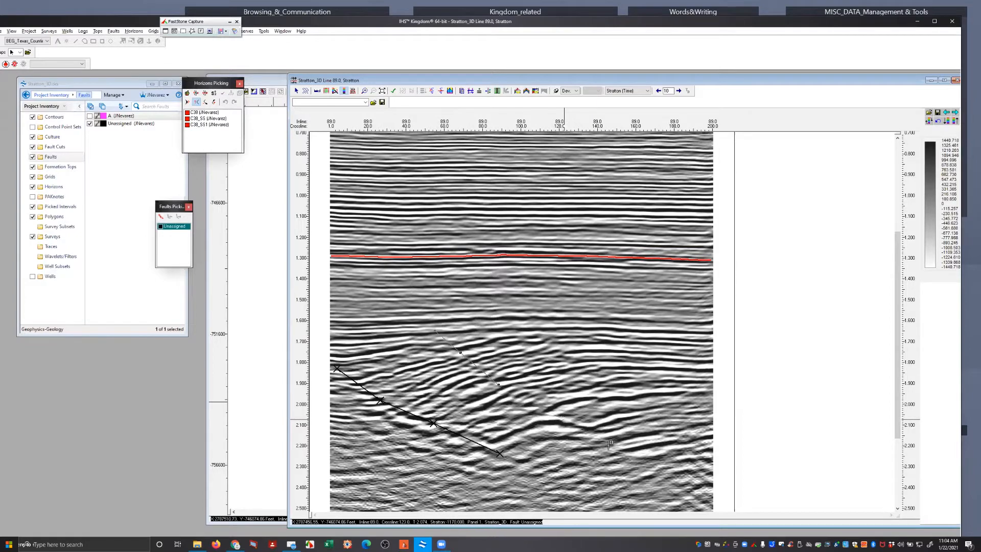
double_click(630, 446)
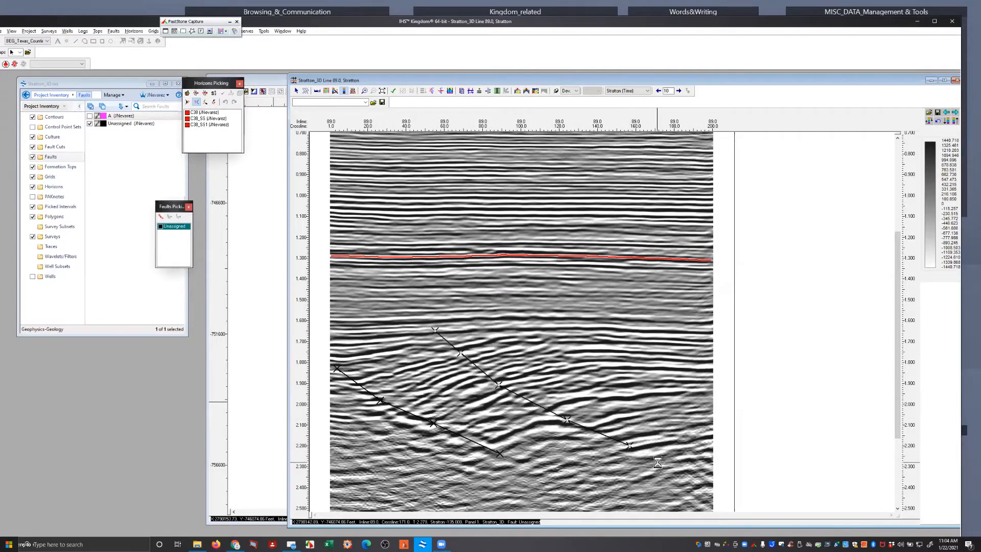
Advance to inline 99 and digitize a fault segment from about crossline 12, 1.89 s to crossline 109, 2.31 s
key(Right)
click(352, 381)
click(402, 418)
click(445, 424)
double_click(497, 443)
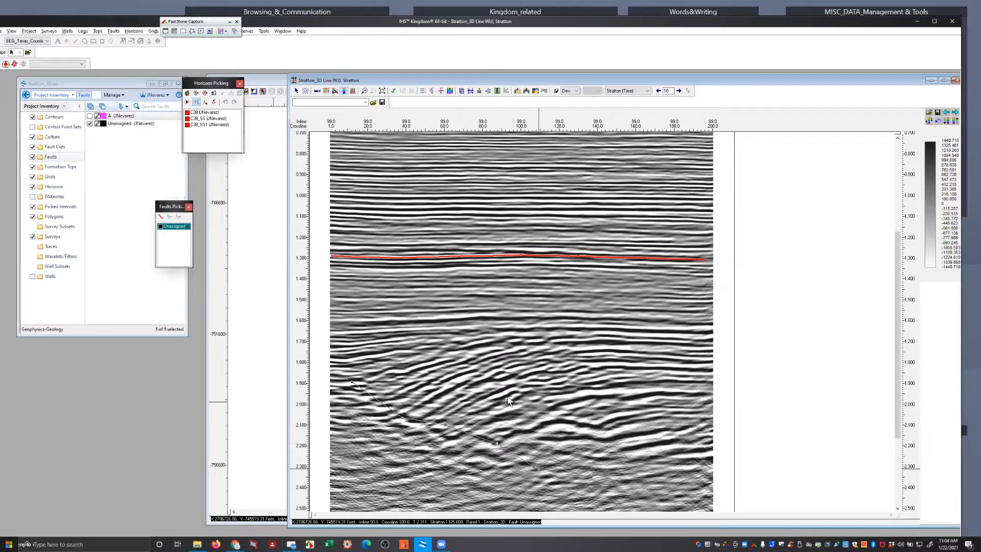
Digitize a second fault segment on inline 99 from about crossline 69, 1.78 s to crossline 125, 2.14 s
click(463, 358)
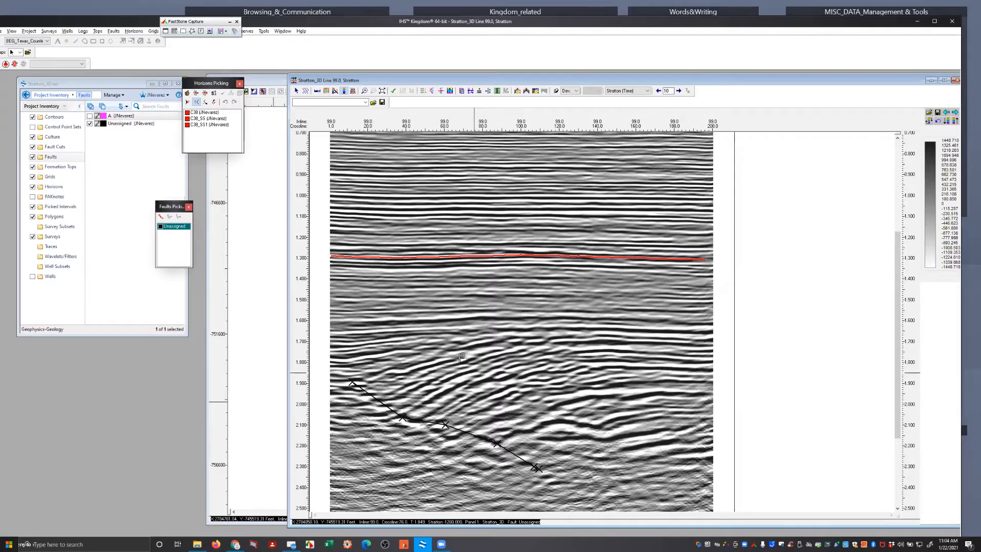
click(528, 397)
click(554, 422)
double_click(568, 432)
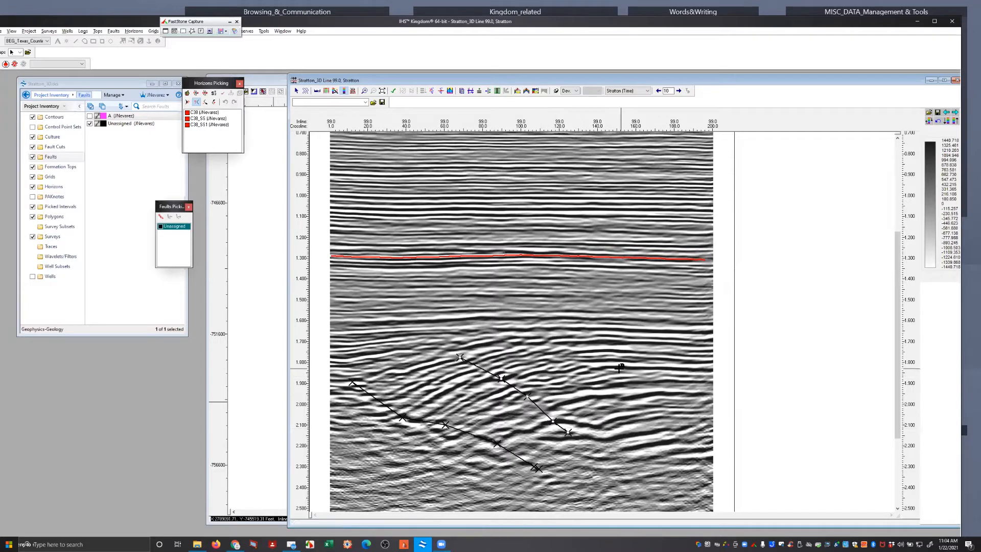
Digitize a third fault segment on inline 99 from about crossline 104, 1.69 s to crossline 143, 1.93 s, and advance to inline 100
mouse_move(528, 338)
mouse_down()
mouse_move(582, 382)
mouse_move(603, 388)
mouse_up()
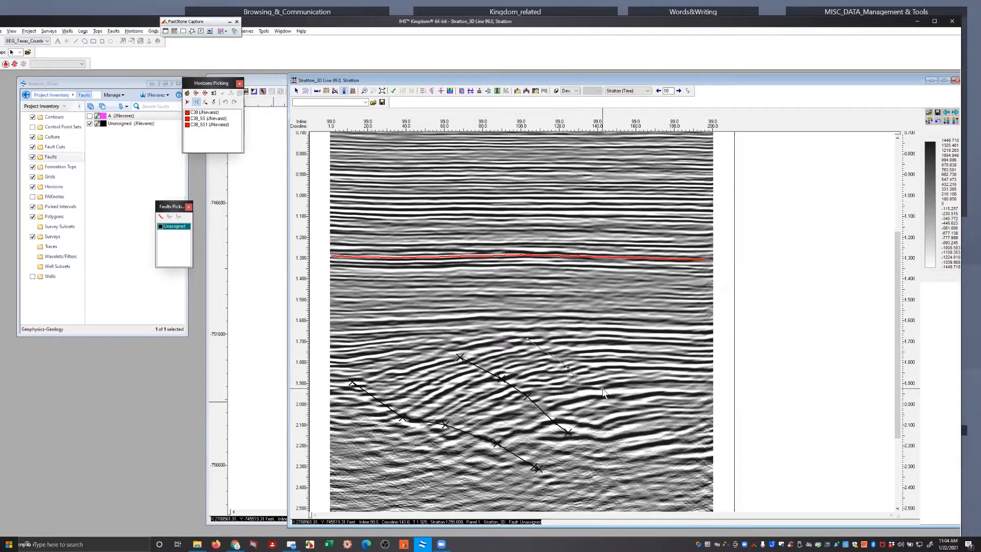
key(Right)
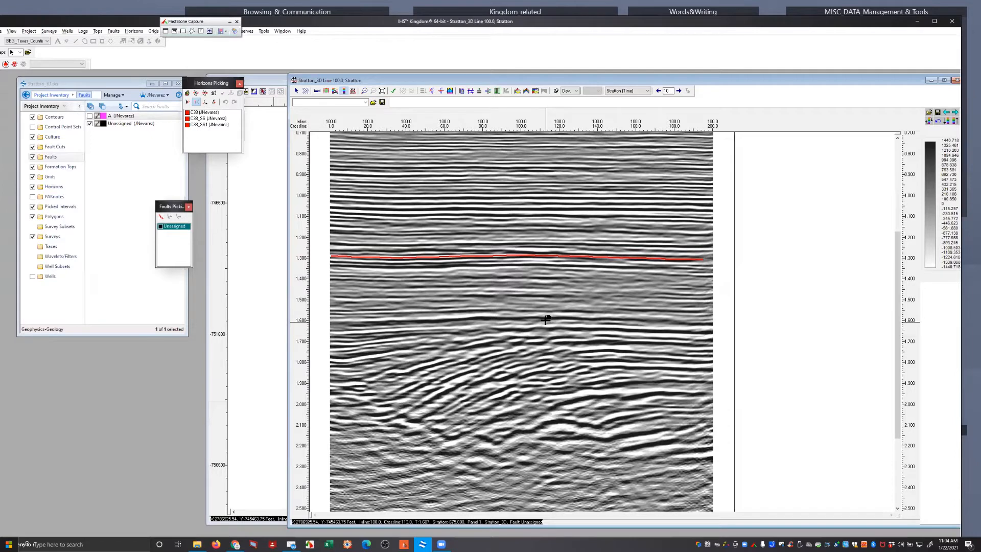
Move the inline 100 section aside and display the unassigned fault segments on the base map
click(116, 125)
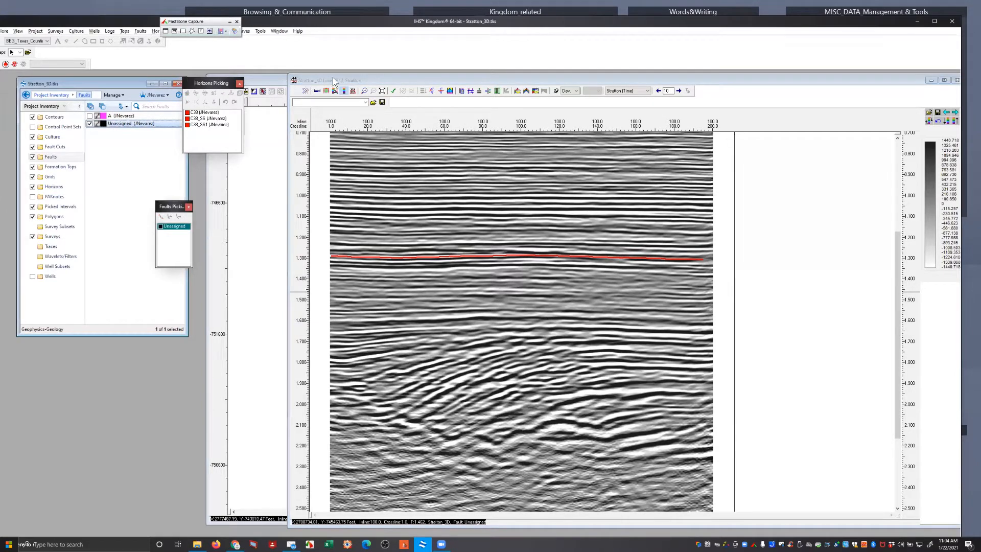
drag(338, 83, 607, 85)
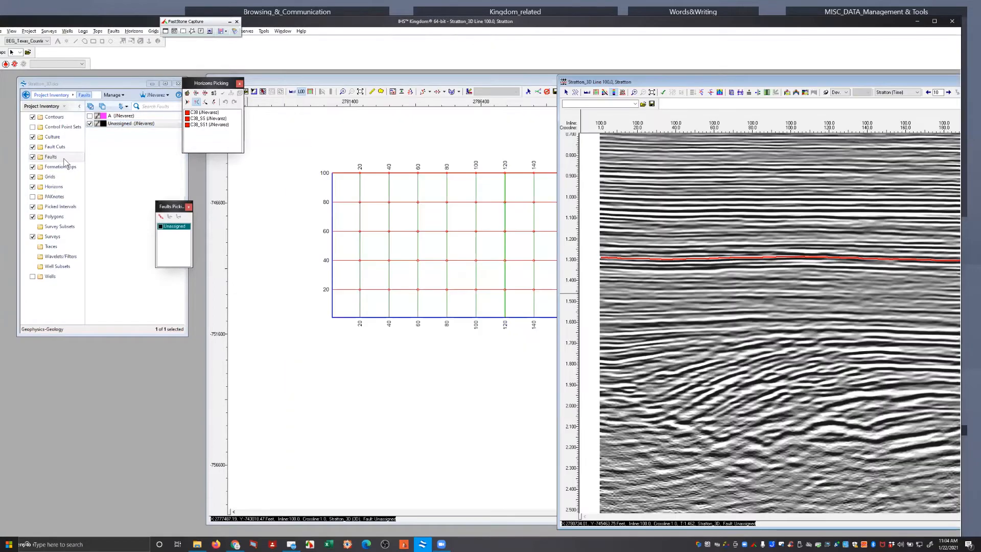
click(504, 215)
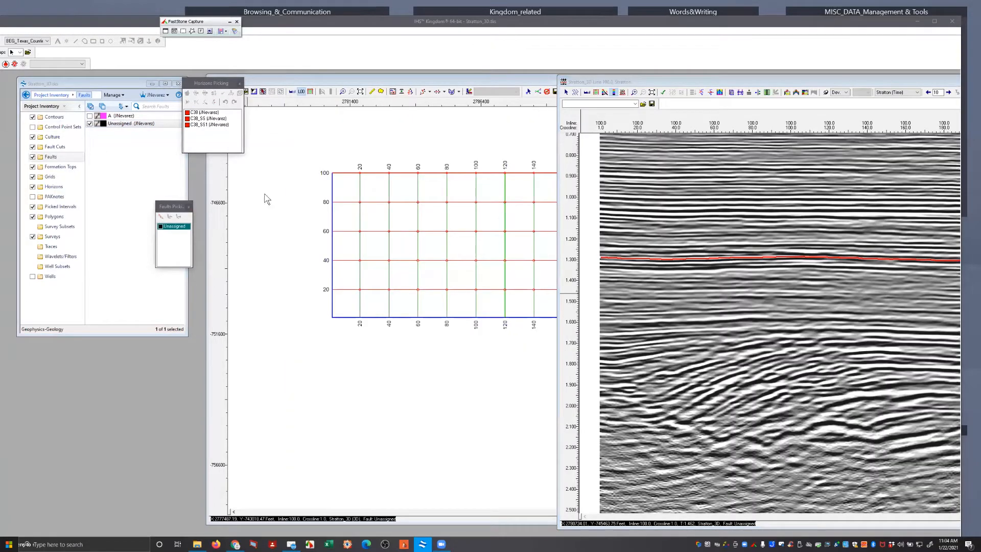
click(468, 219)
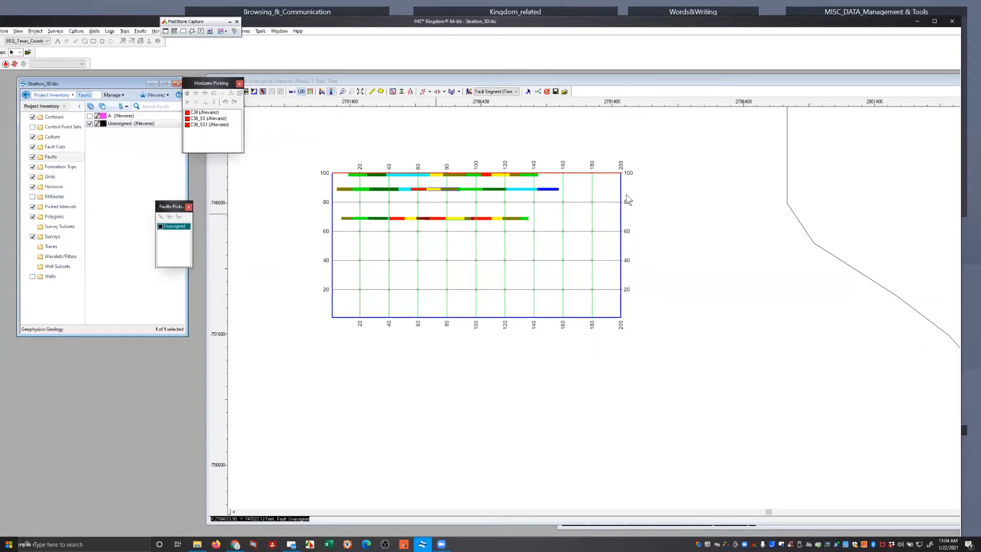
Narrow the fault segment map window and reposition it so the survey area and its color bar are both accessible
click(514, 83)
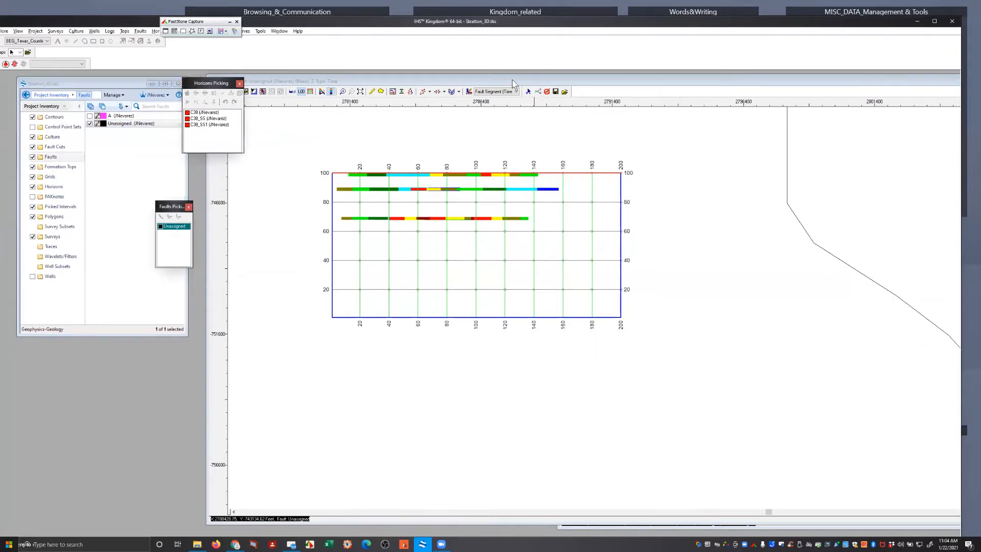
double_click(513, 83)
drag(839, 75, 779, 76)
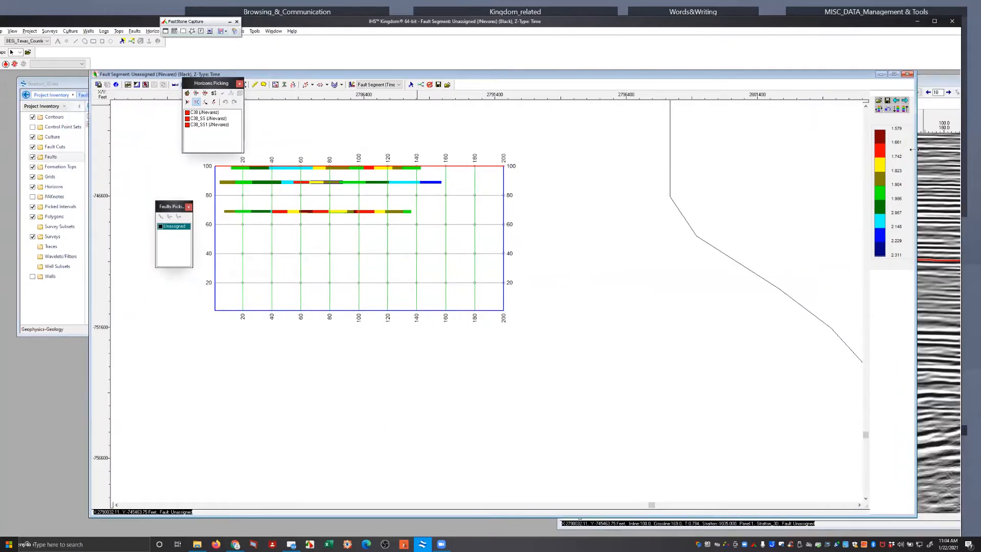
drag(914, 149, 656, 150)
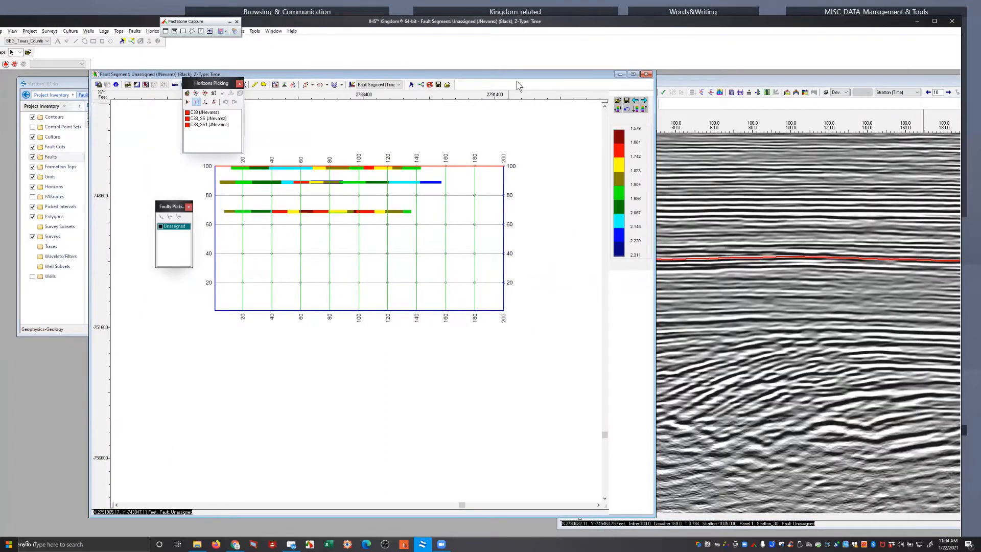
drag(518, 75, 717, 75)
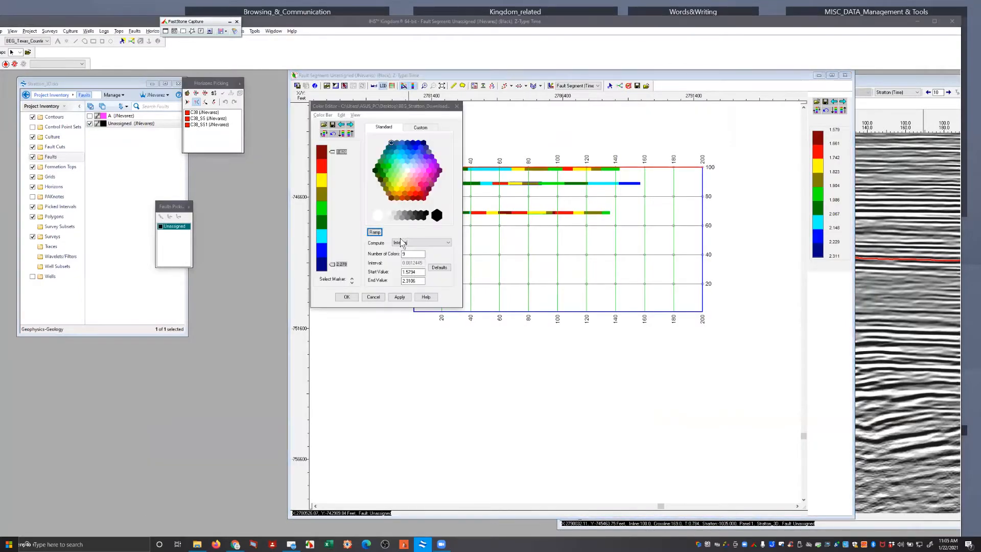
Load the SEG Instantaneous Frequency color bar for the fault segment map and reverse its color order
click(322, 116)
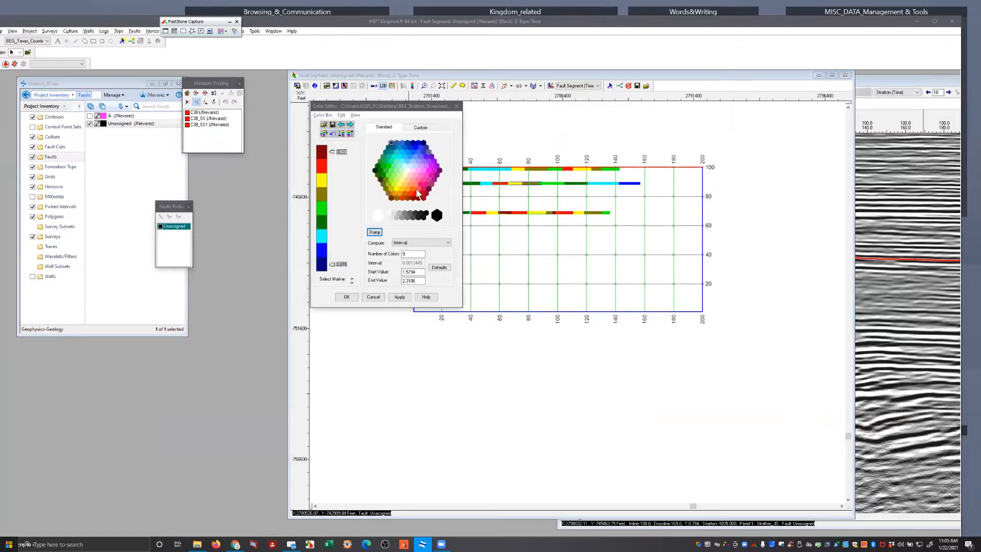
scroll(368, 189, down, 5)
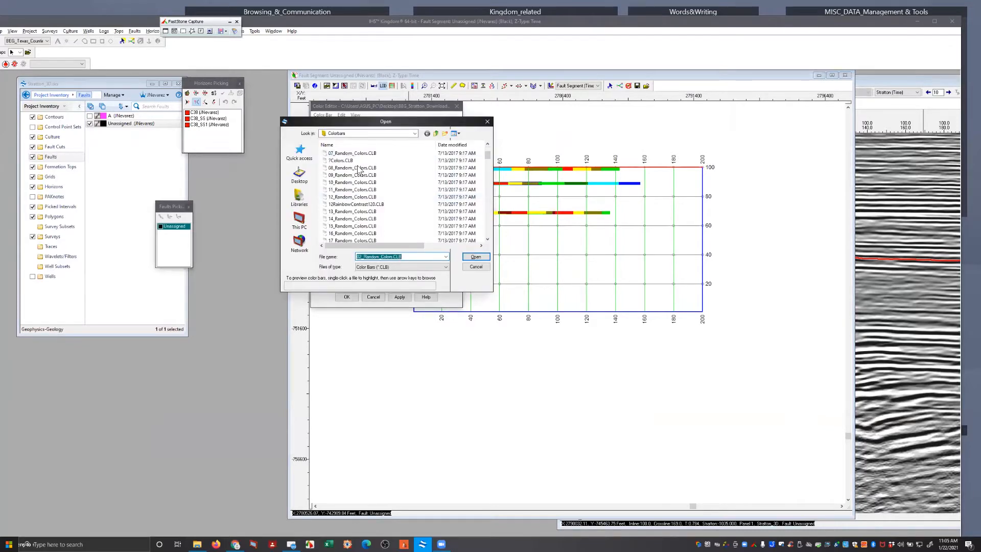
scroll(399, 215, down, 10)
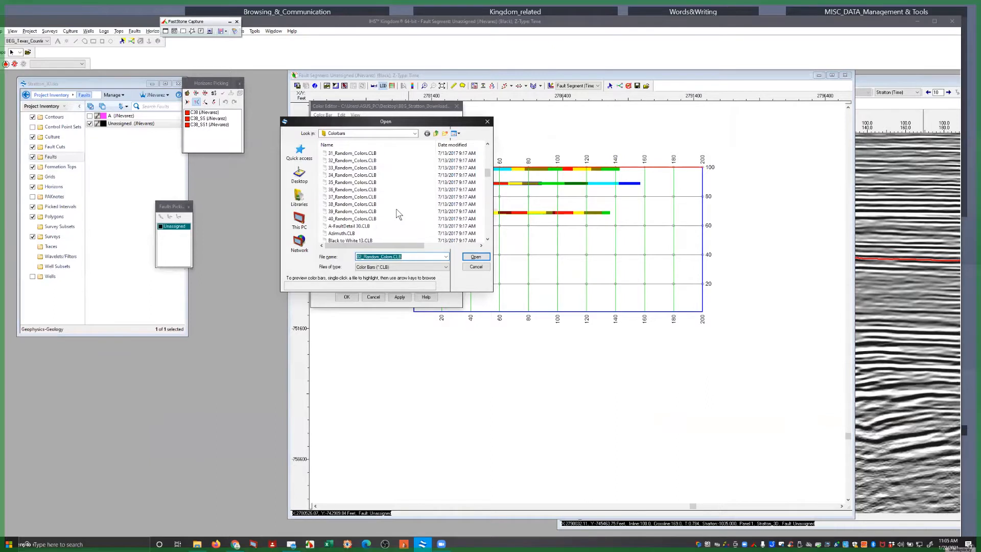
scroll(399, 215, down, 2)
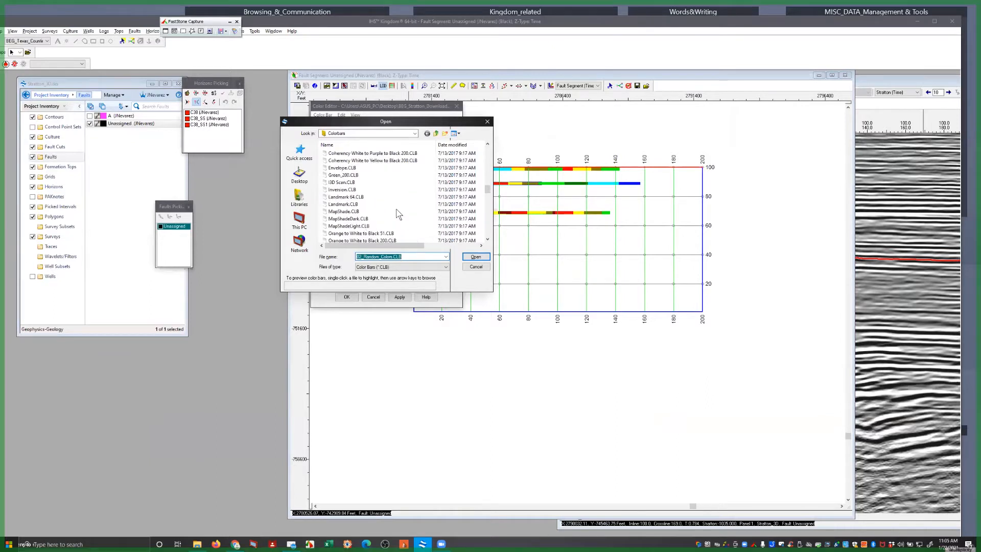
scroll(360, 212, down, 10)
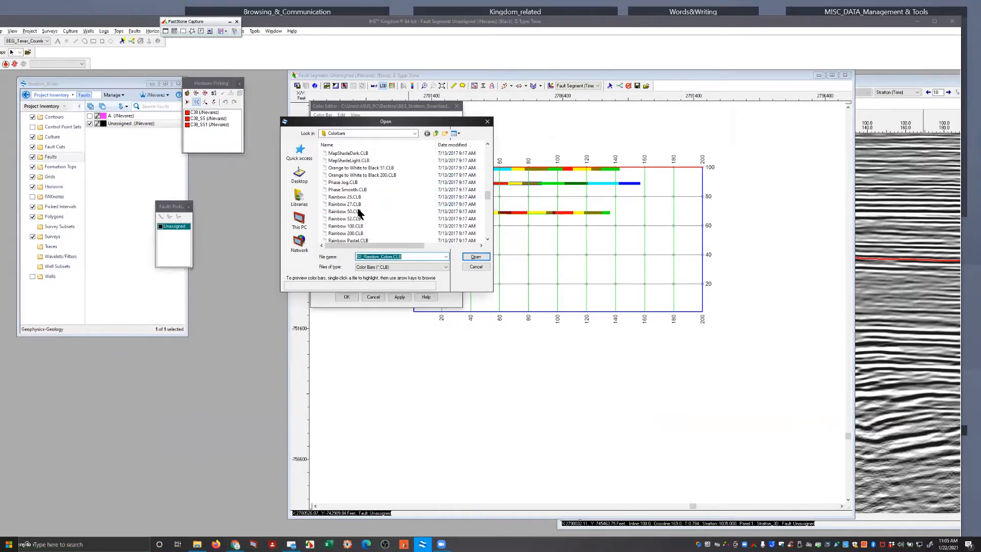
scroll(360, 212, down, 6)
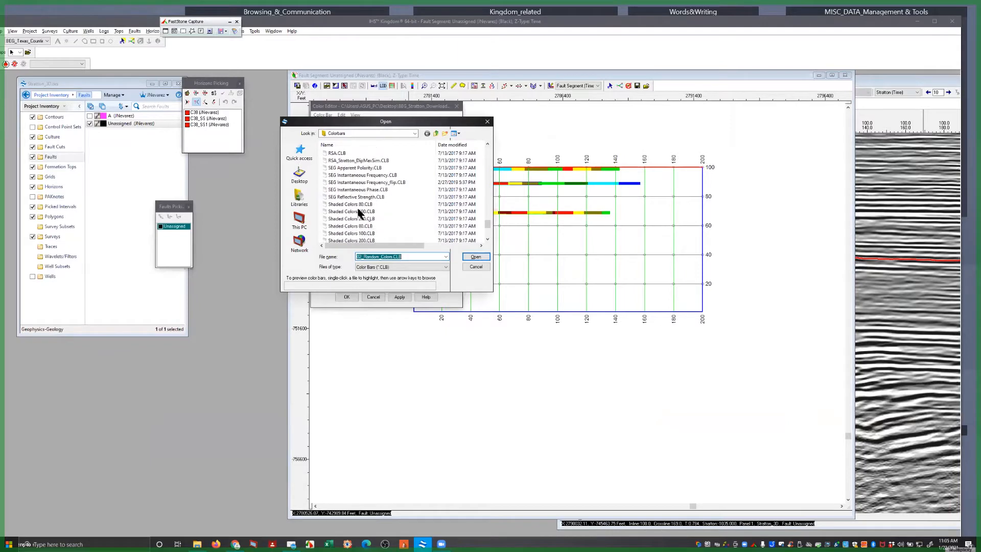
click(372, 162)
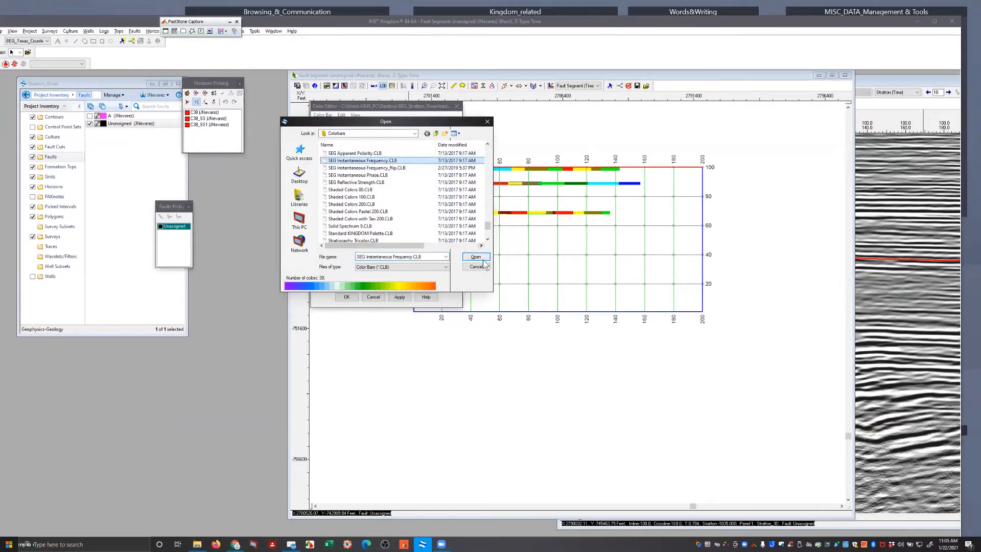
click(475, 257)
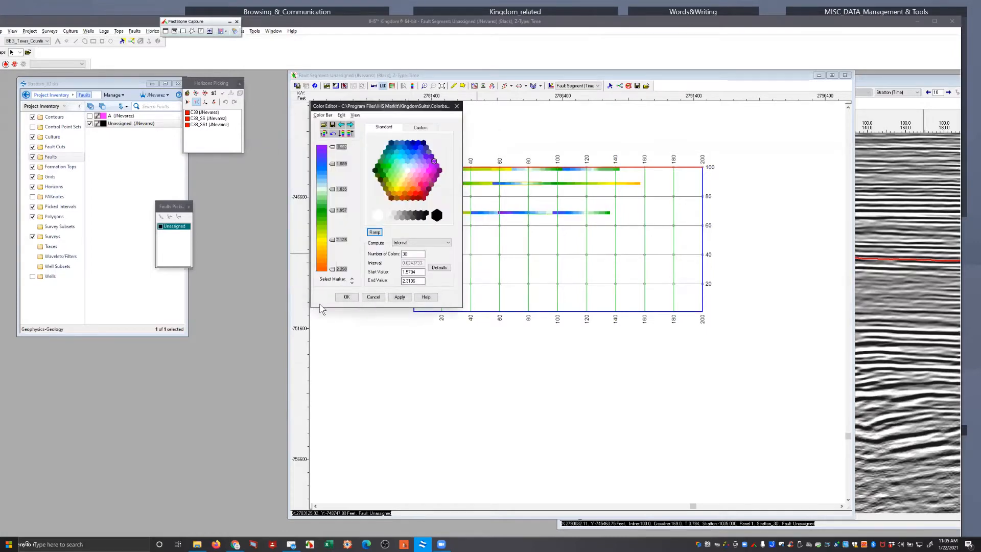
click(345, 298)
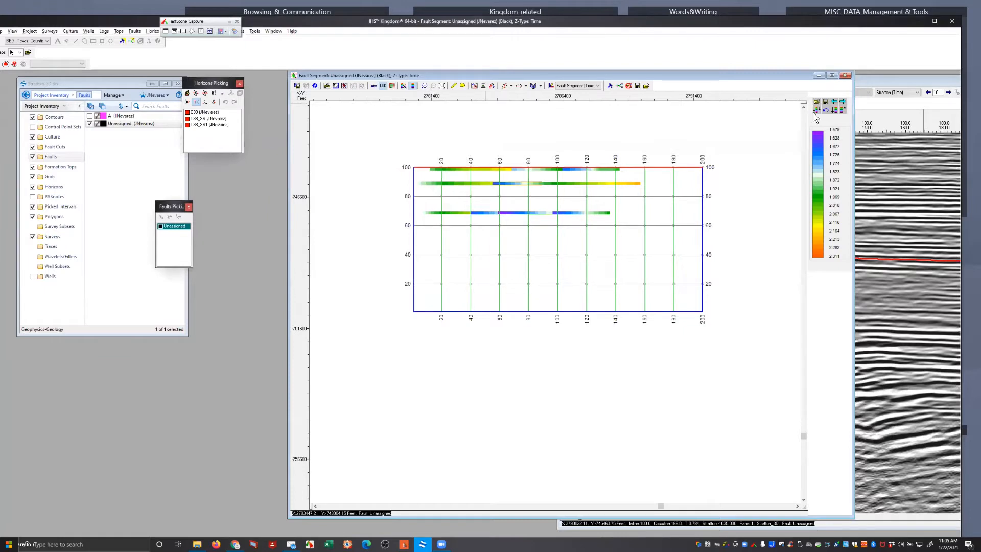
click(844, 110)
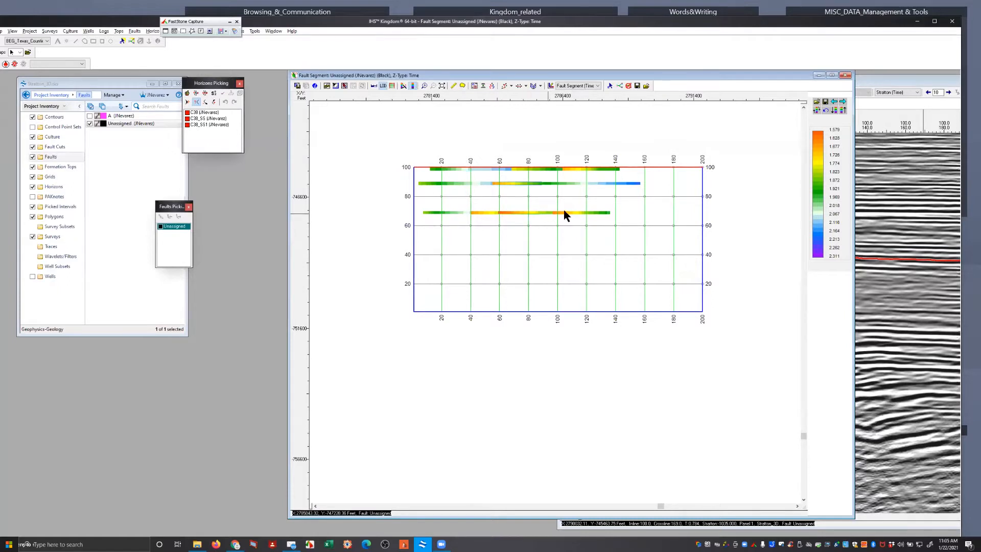
Uncover the fault segment map, pick inline 89 on it, and bring its seismic section back into full view
click(893, 81)
drag(884, 80, 658, 75)
click(702, 88)
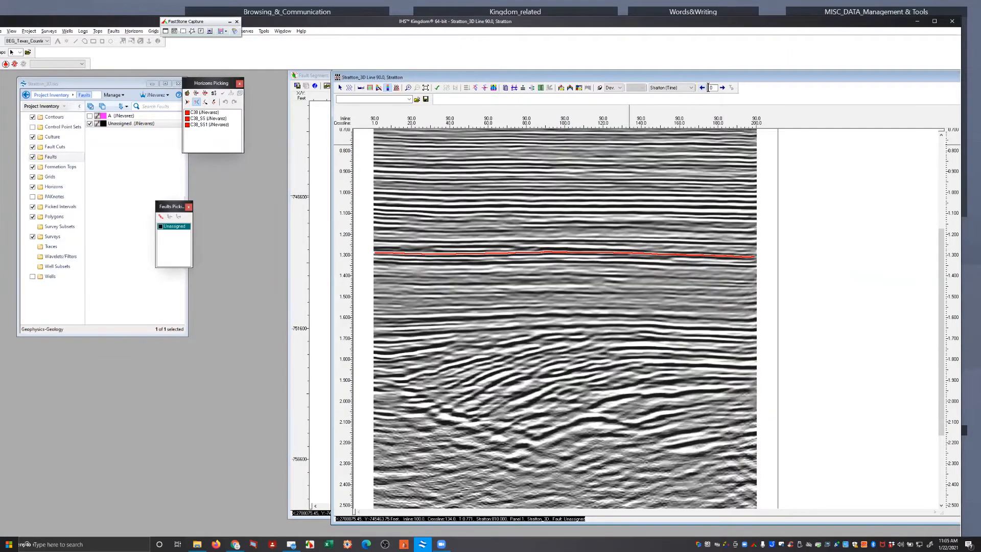
drag(696, 77, 693, 384)
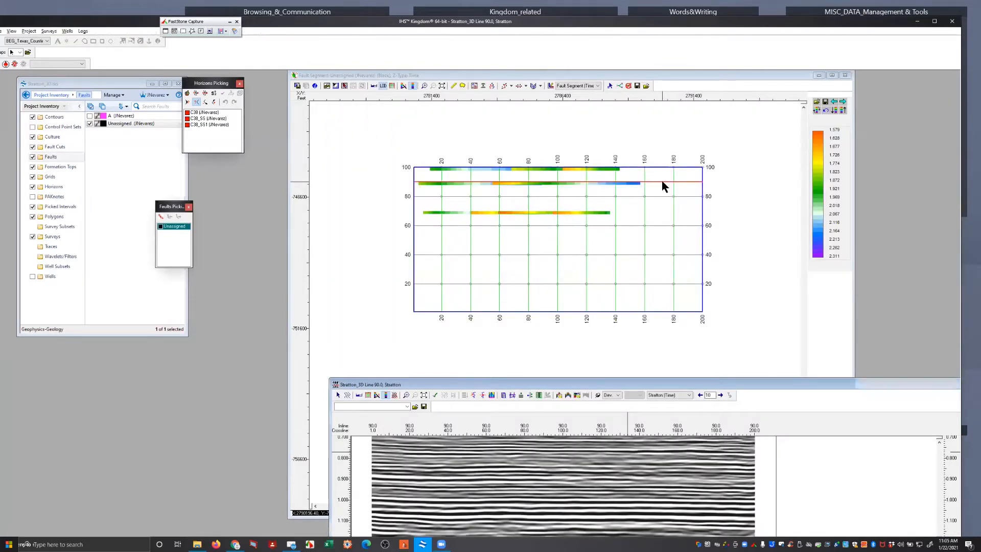
click(662, 184)
click(657, 184)
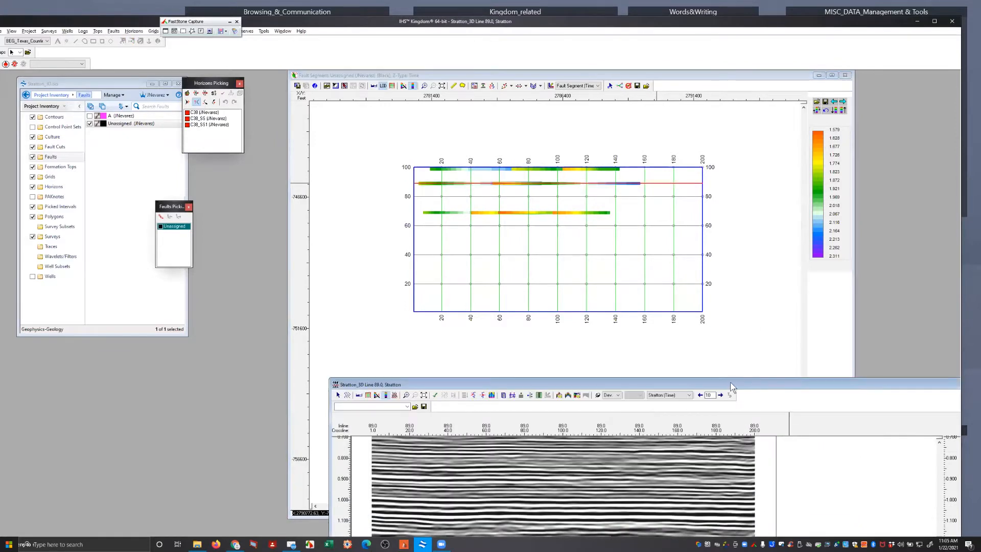
double_click(731, 384)
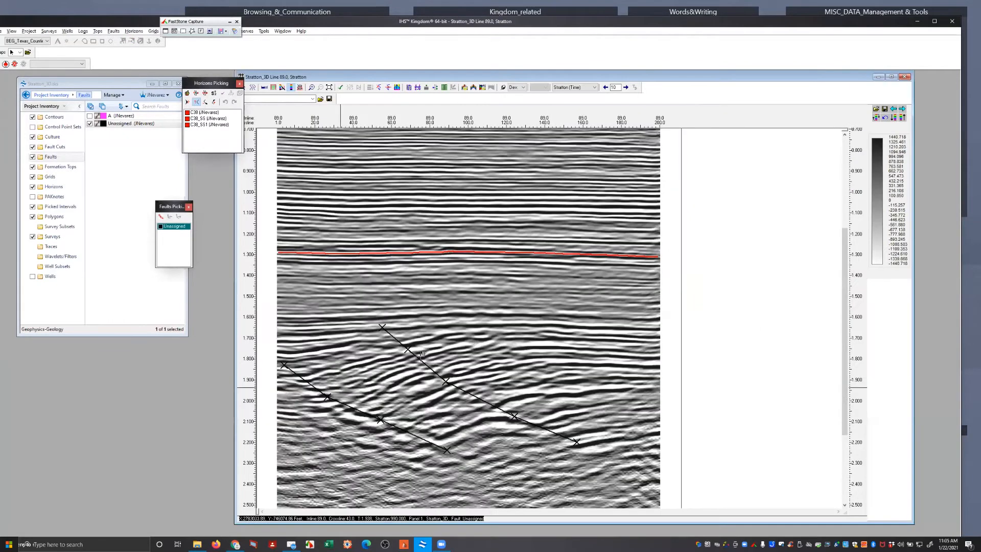
key(Escape)
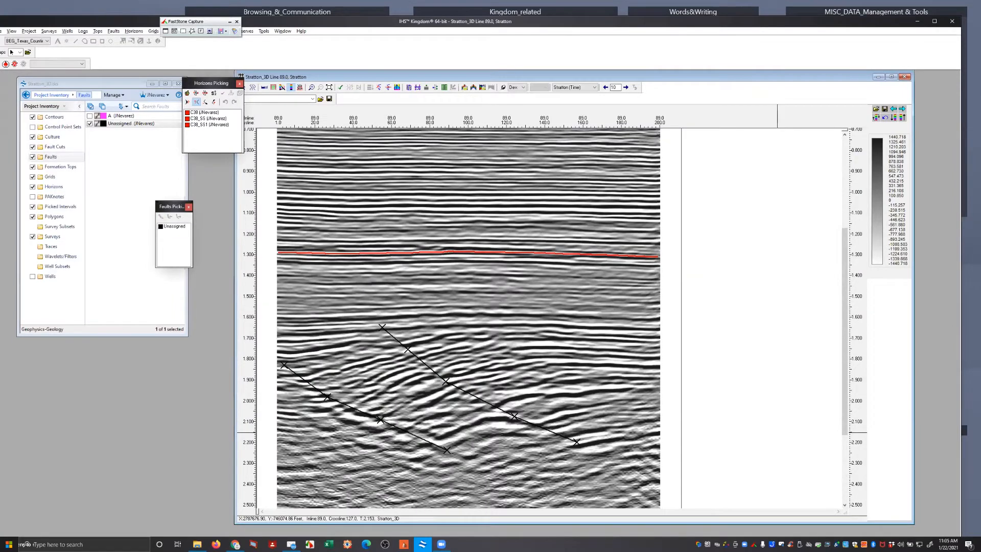
right_click(436, 373)
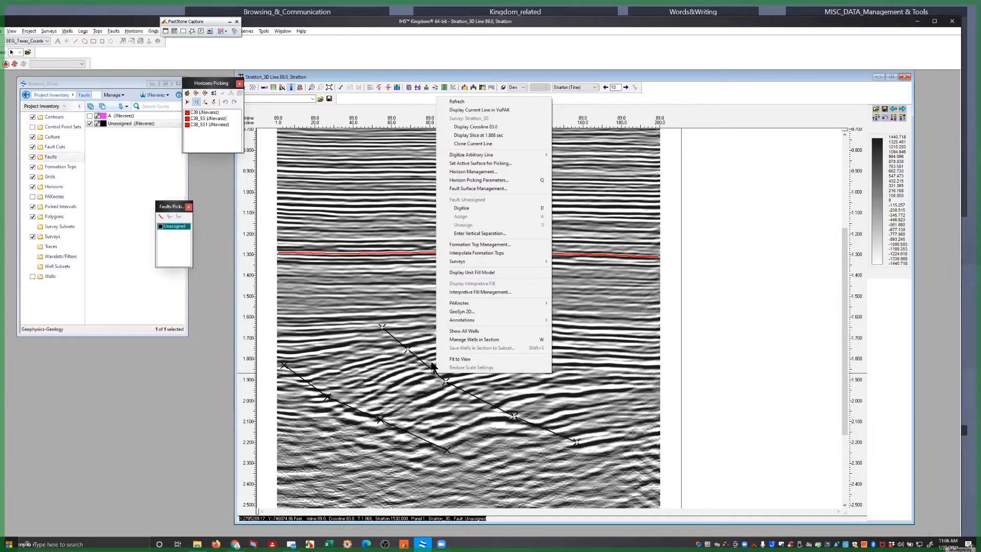
click(640, 334)
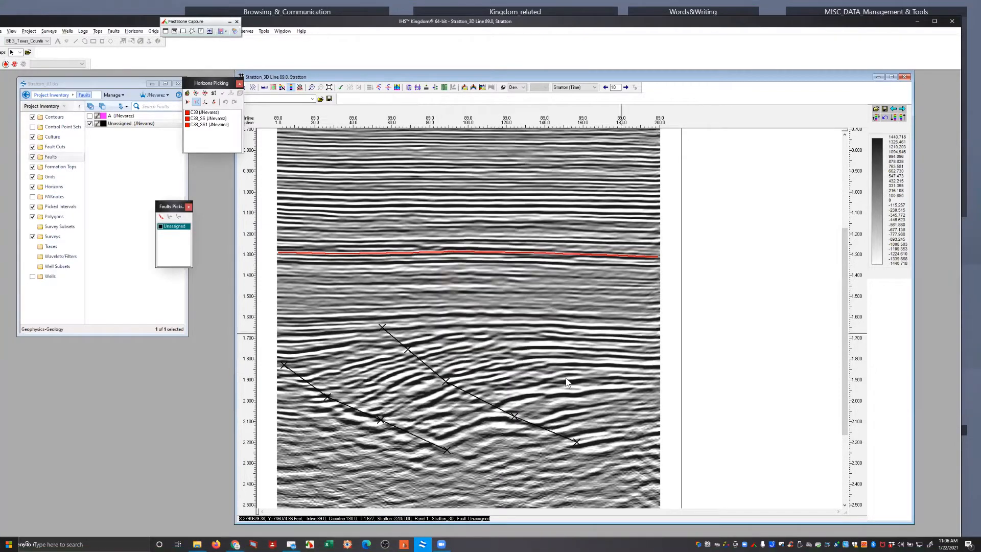
Display the time slice at 1.896 s from inline 89 and zoom in on the survey area
right_click(392, 390)
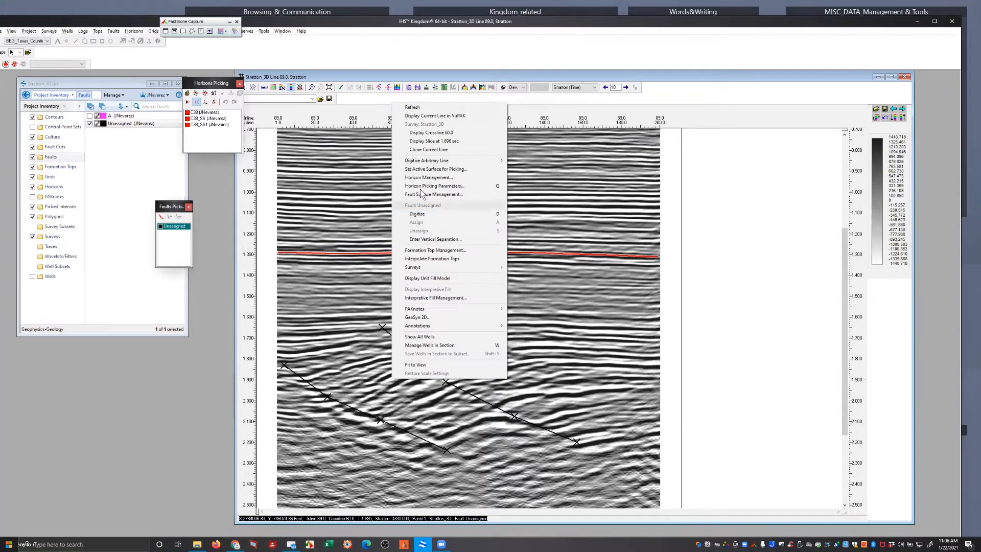
click(437, 141)
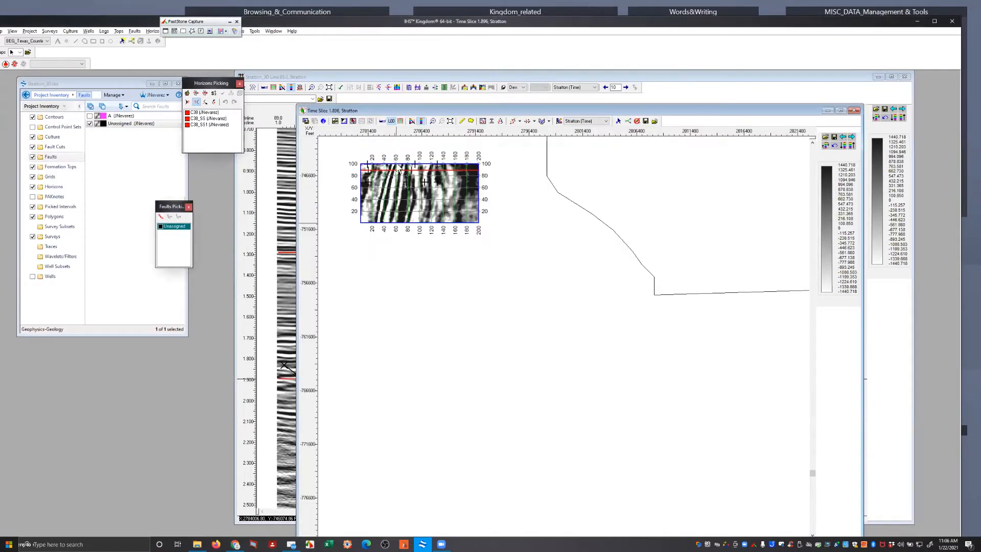
click(432, 121)
drag(339, 155, 515, 243)
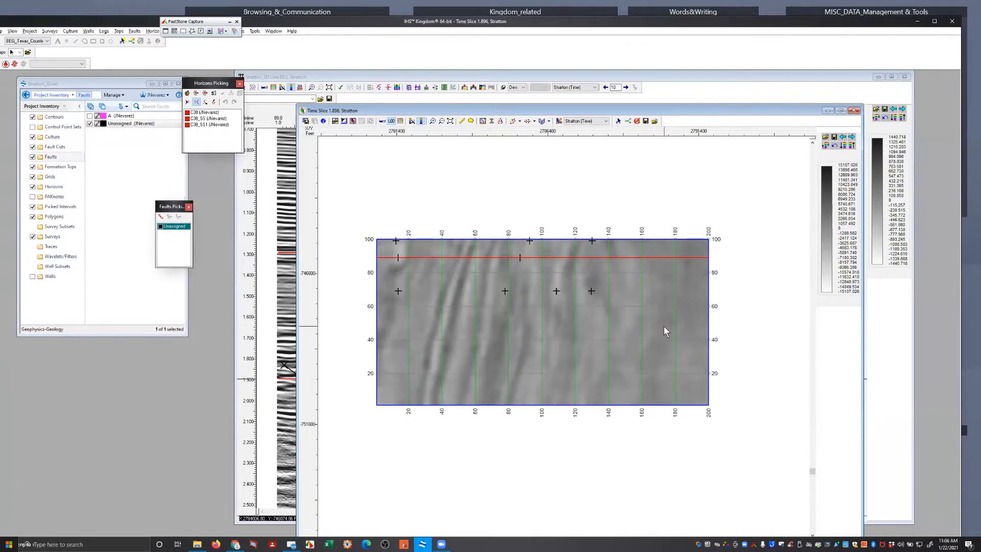
Move the time slice to 1.998 s from the inline 89 section and arrange the slice and section windows side by side
click(682, 87)
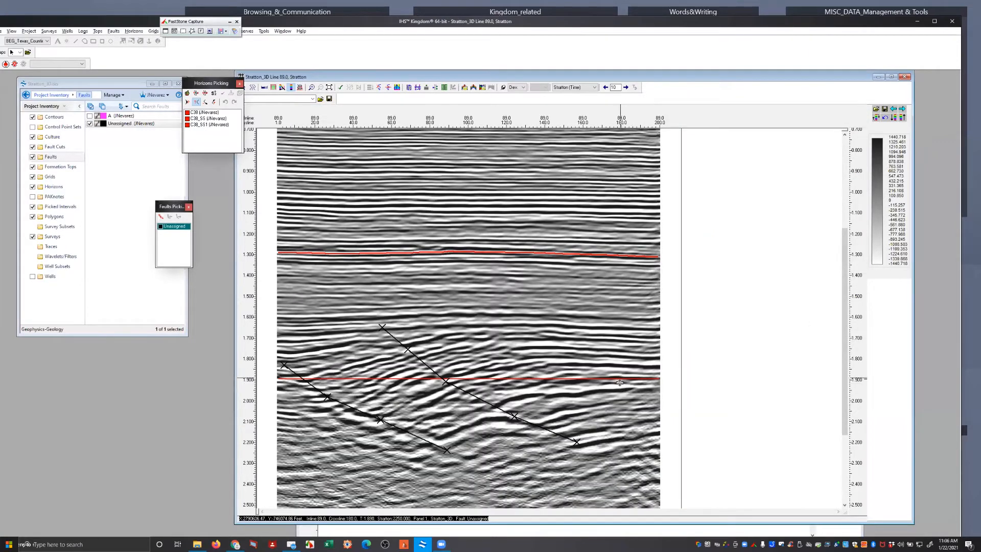
click(619, 400)
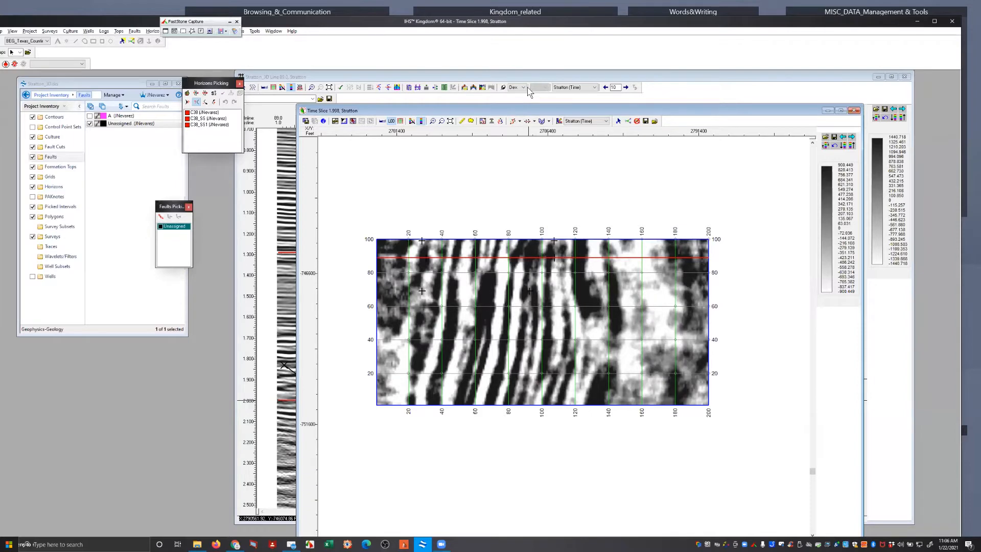
drag(528, 88, 445, 89)
click(672, 92)
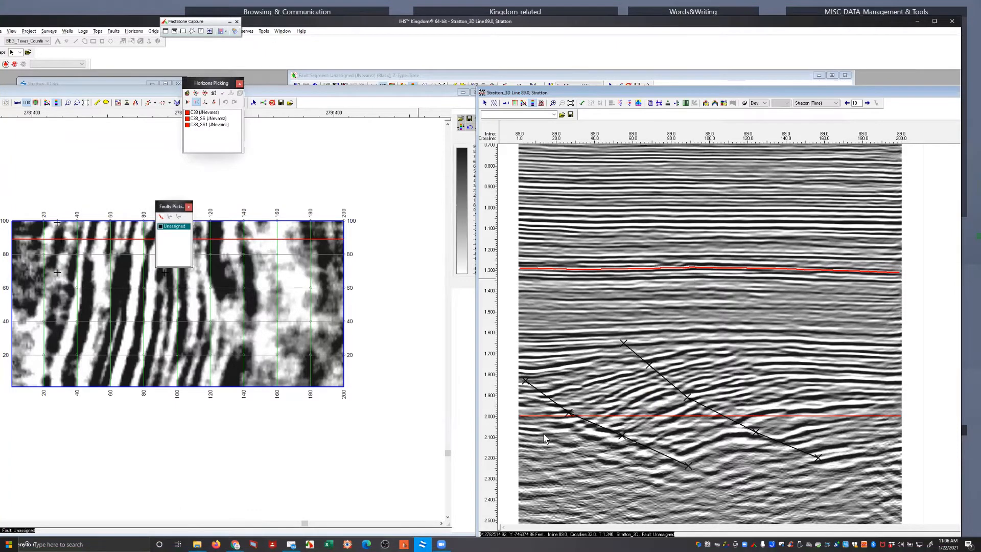
Move the time slice to 2.126 s and display inline 95 from the slice
drag(598, 415, 603, 442)
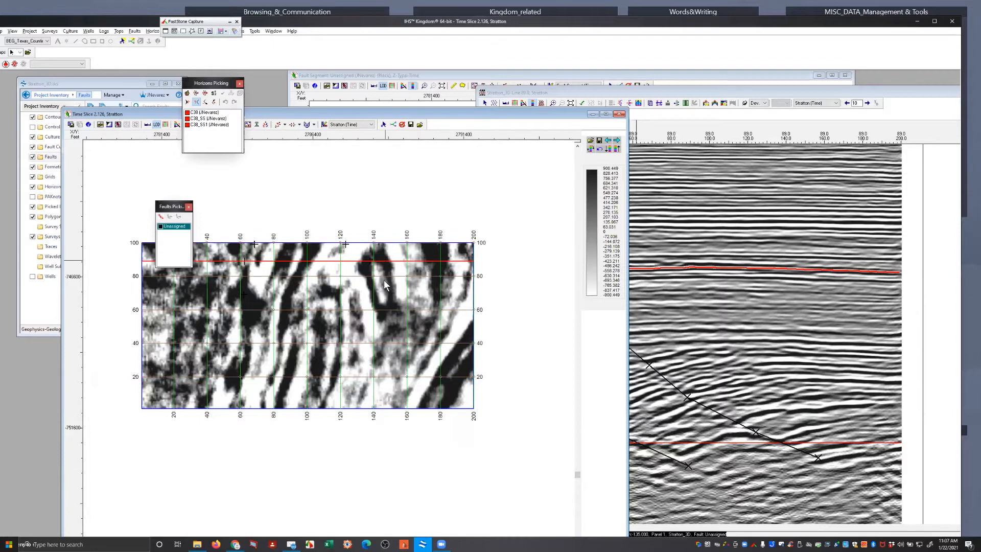
click(384, 251)
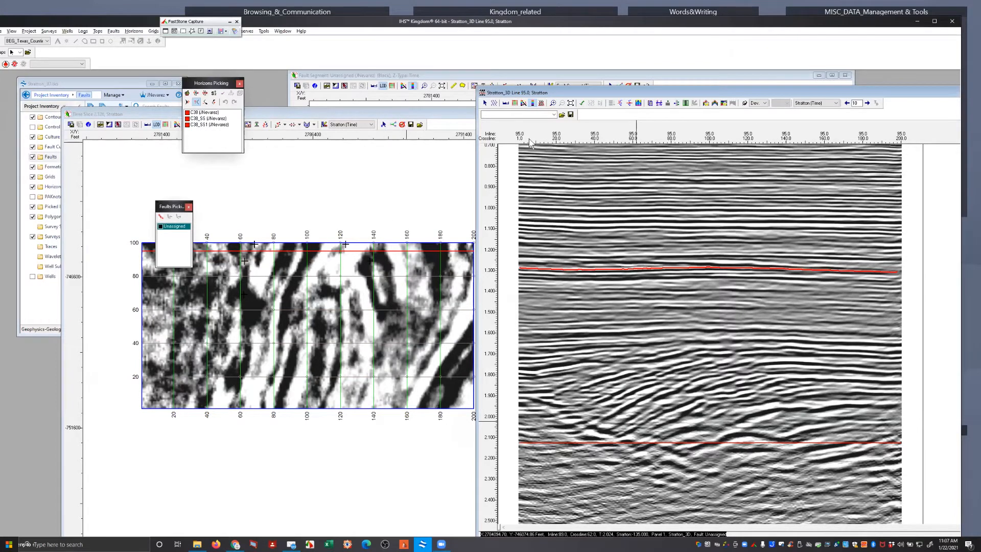
Shift the 2.126 s time slice window aside and bring the inline 95 section in front of it
click(363, 114)
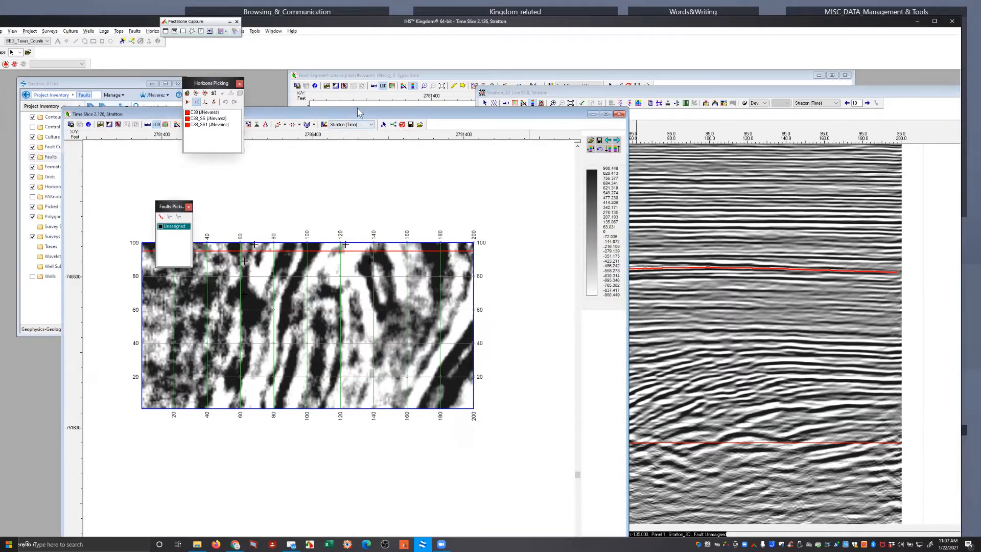
drag(358, 112, 504, 86)
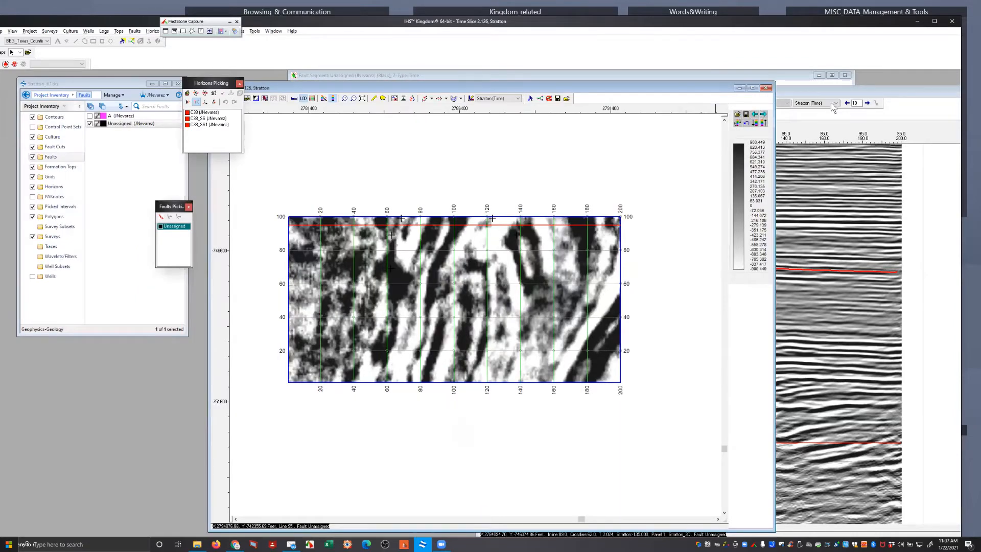
click(780, 97)
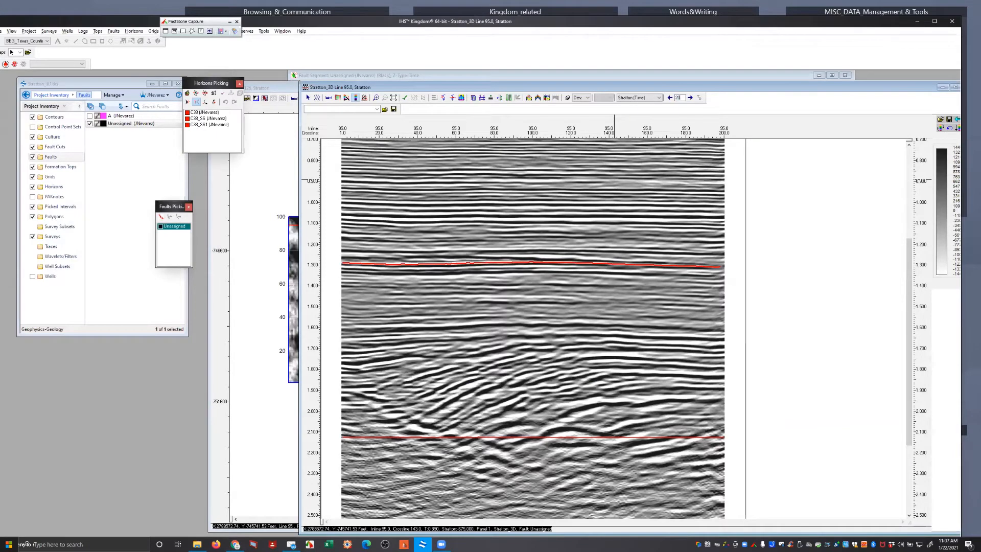
Set the line increment to 20 and step the seismic section through the survey to inline 1
key(Right)
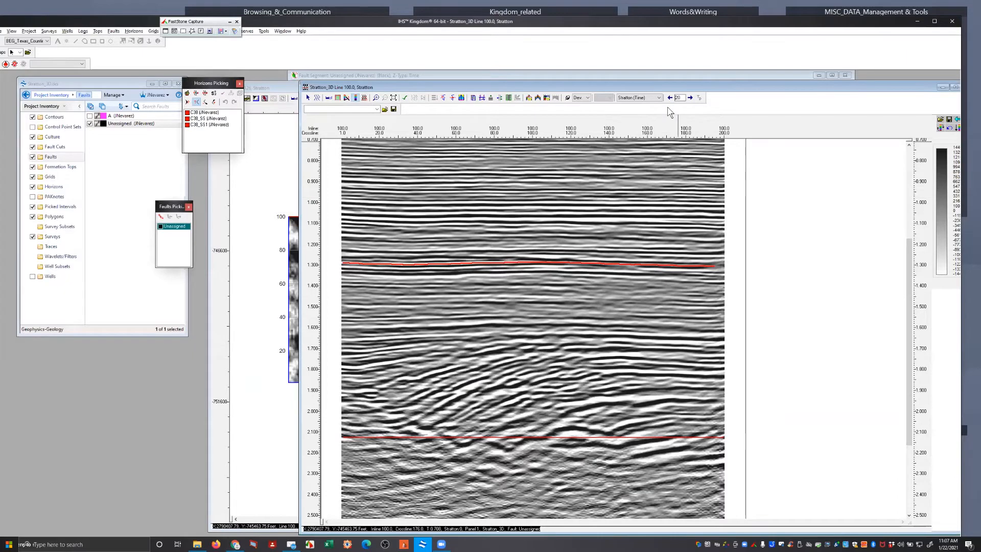
click(691, 108)
click(691, 107)
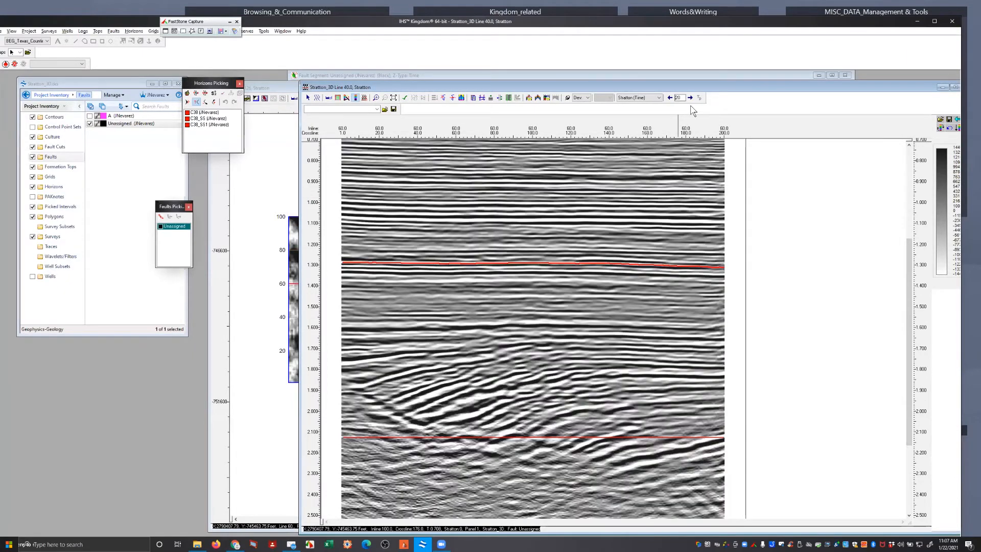
click(691, 107)
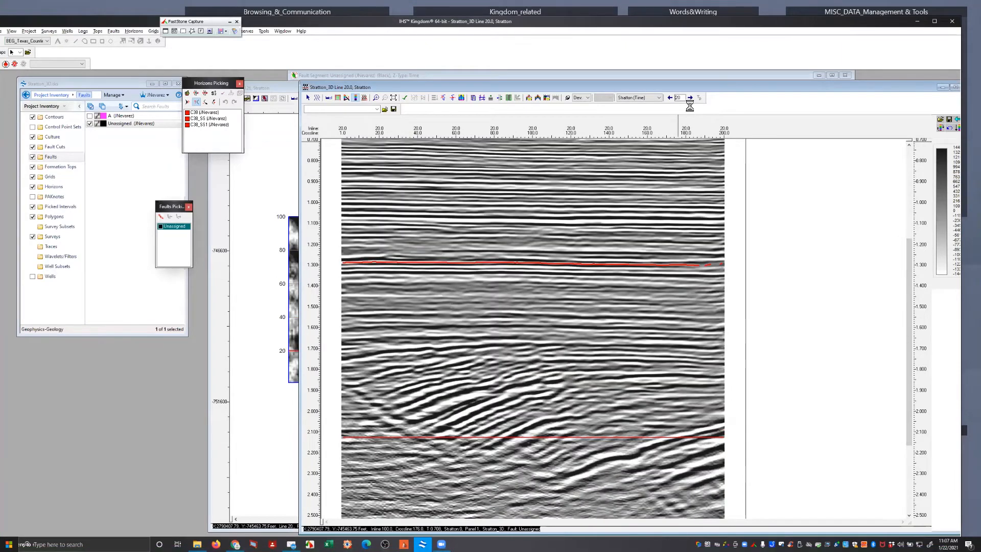
click(691, 107)
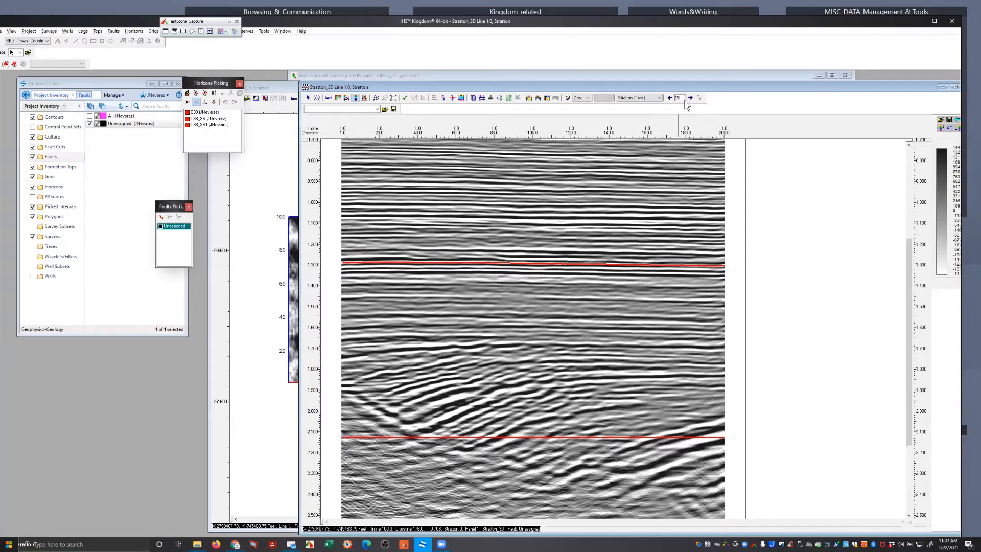
Set the line increment to 40, display crossline 83 from the inline 1 section, and move the crossline window out of the way
text(40)
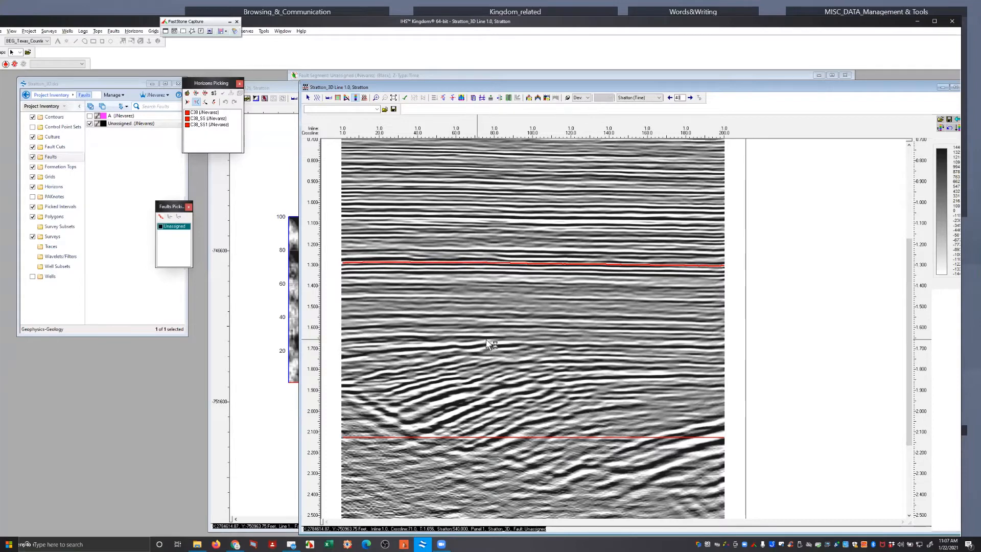
key(Escape)
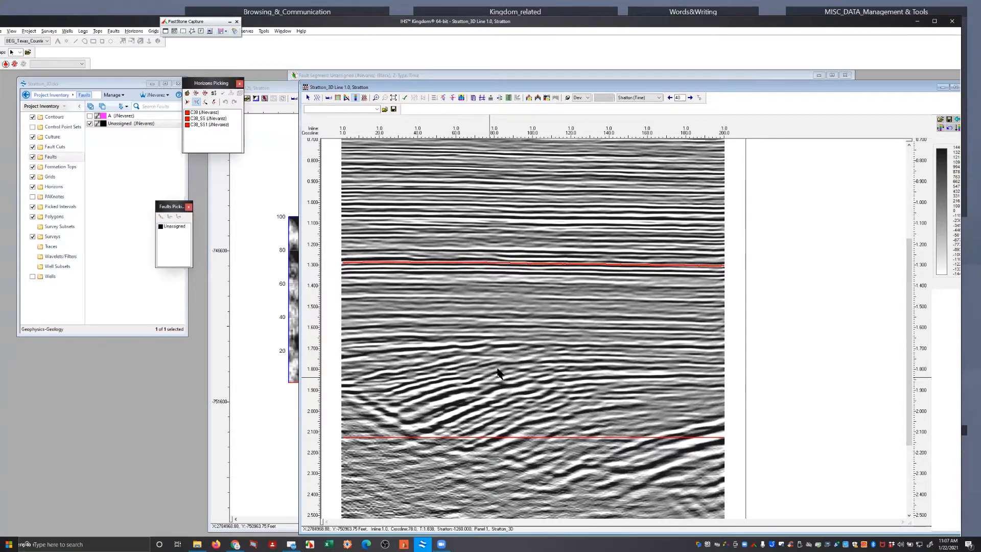
right_click(499, 370)
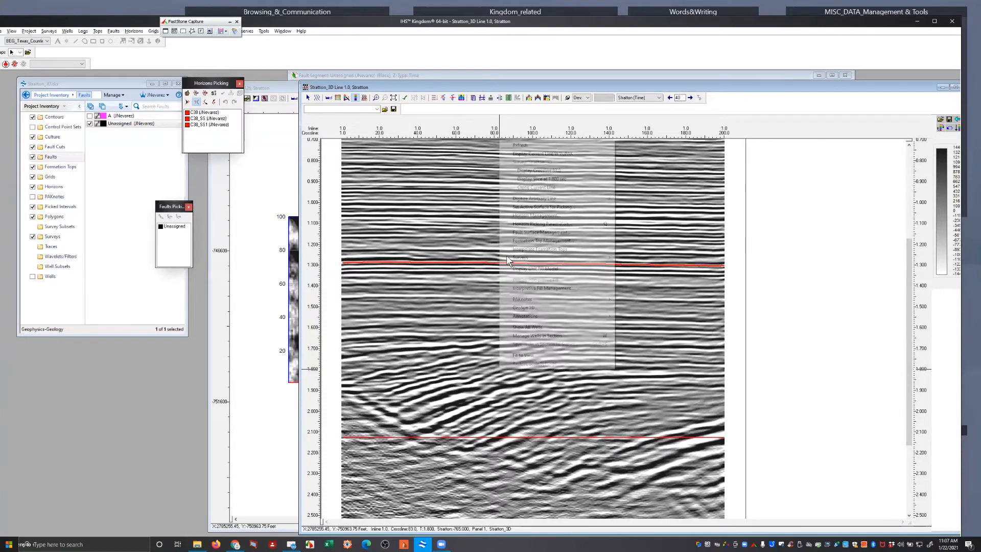
click(534, 170)
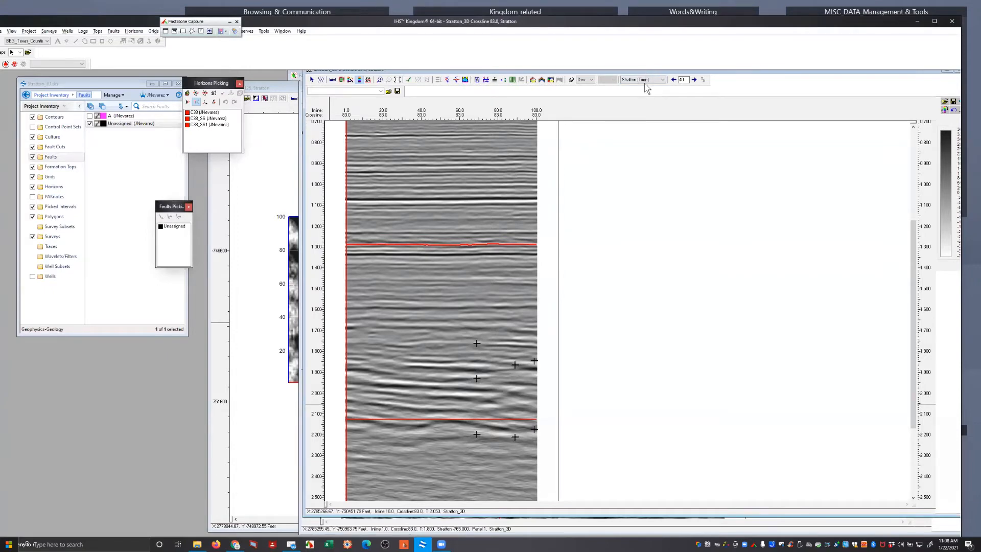
drag(645, 72, 613, 452)
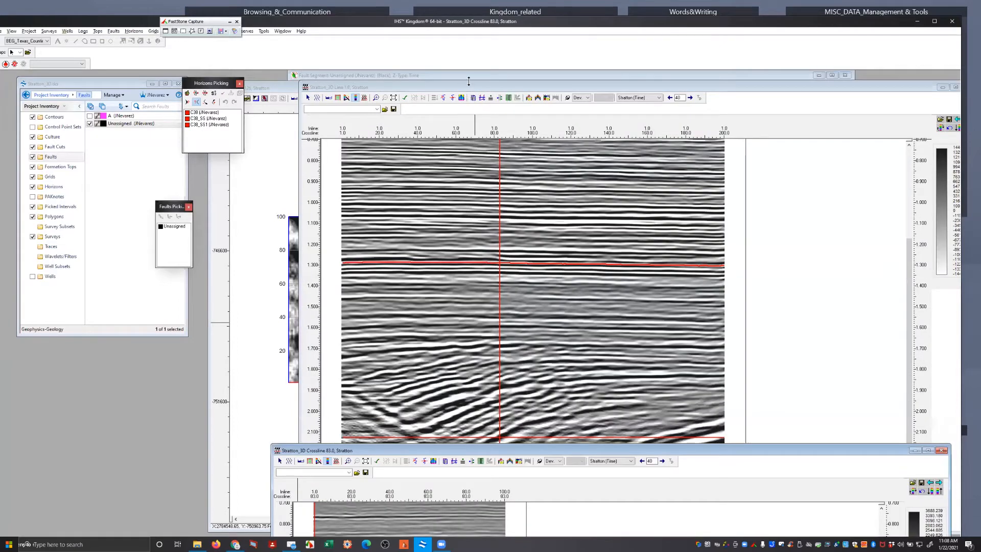
Bring the inline 1 section to the front, reposition its window, and show the data from about 0.5 s down
double_click(445, 85)
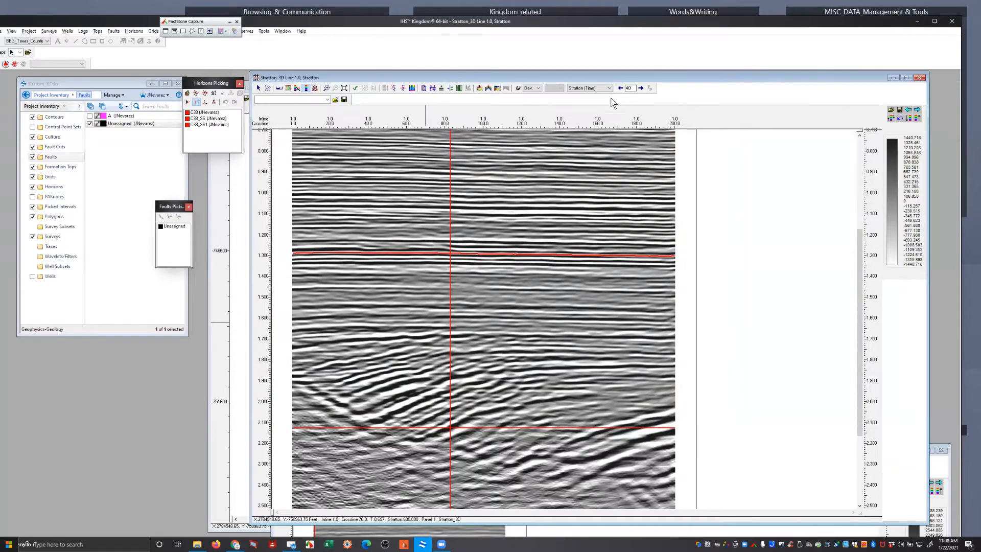
drag(632, 89, 617, 88)
drag(597, 80, 661, 72)
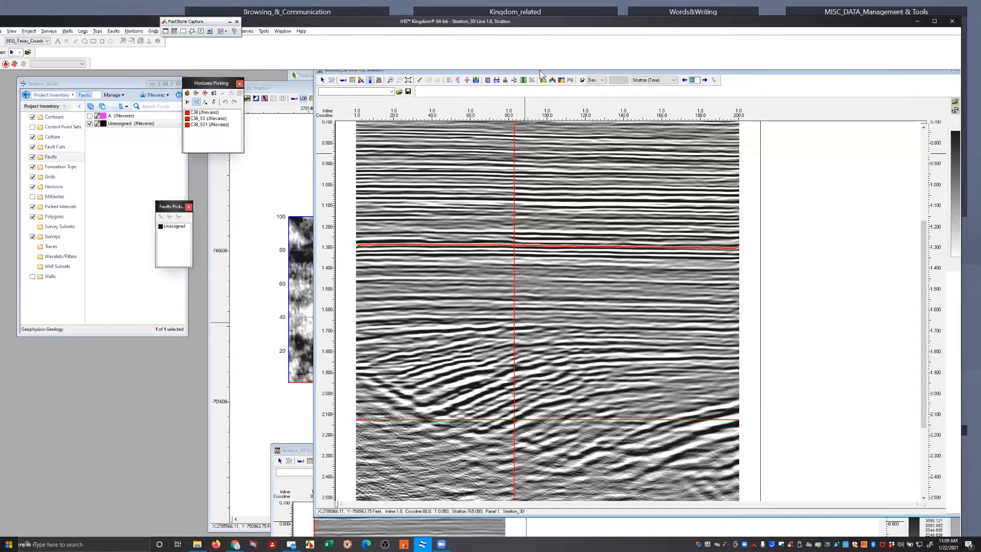
drag(544, 72, 537, 91)
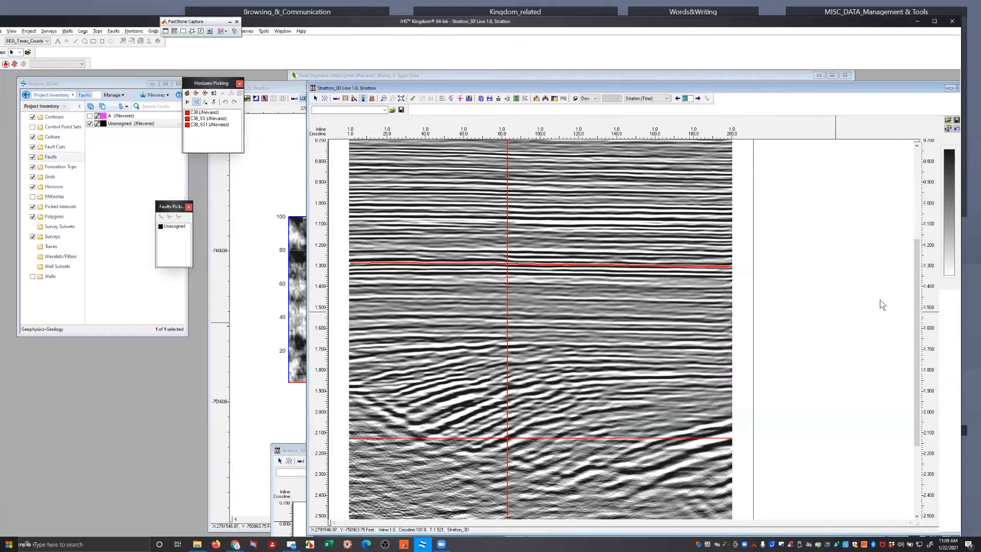
drag(915, 289, 914, 263)
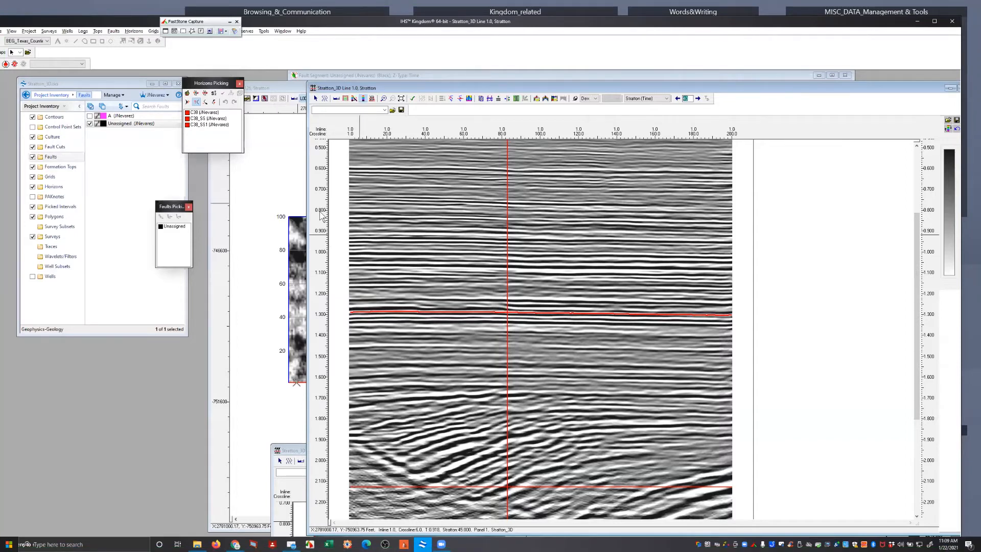
Create a new horizon named TEst_01 with the colour SpringGreen
click(133, 32)
click(153, 40)
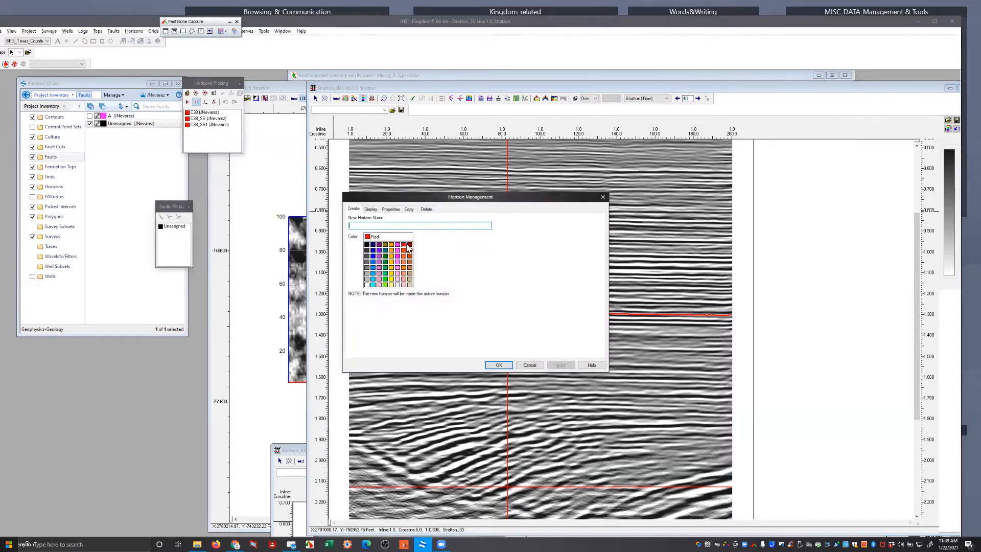
text(TE)
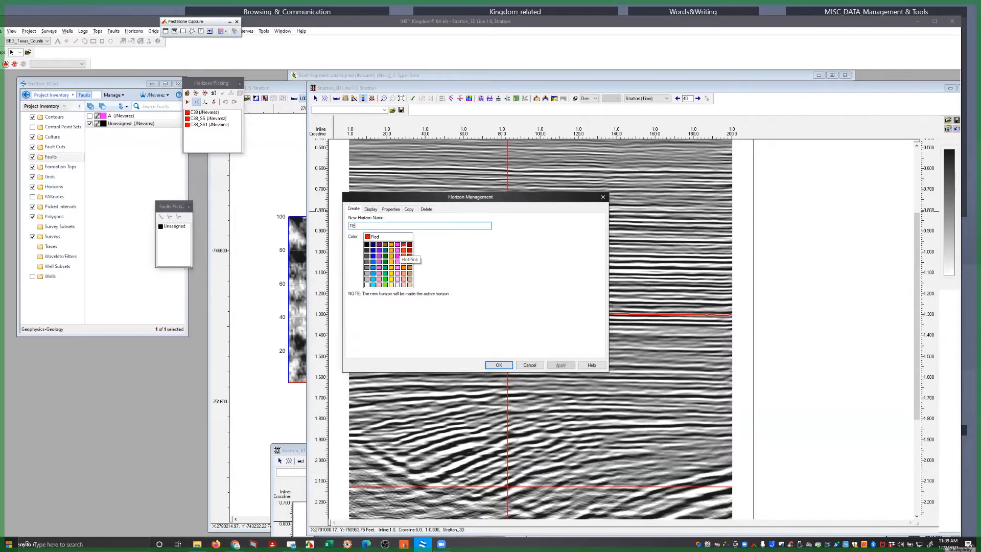
text(st_01)
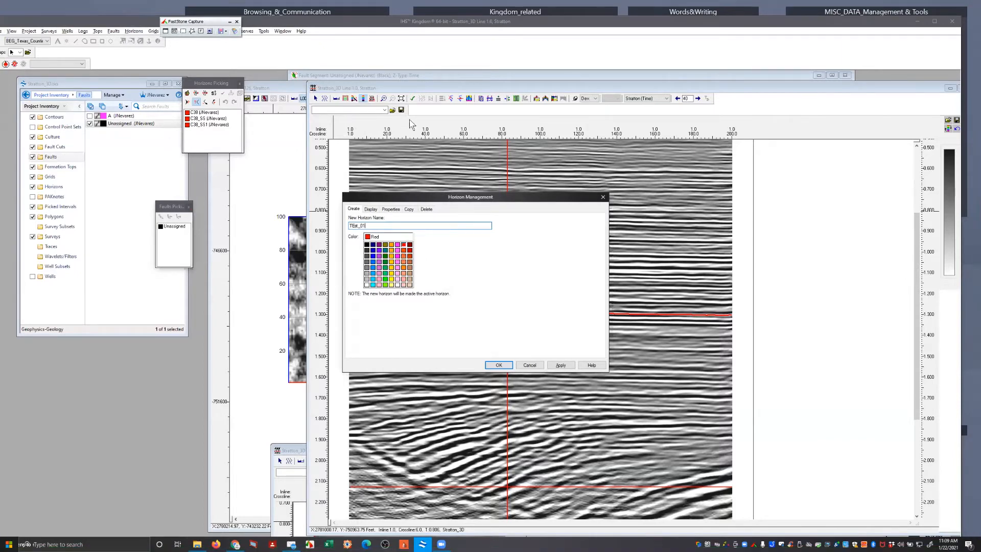
click(385, 262)
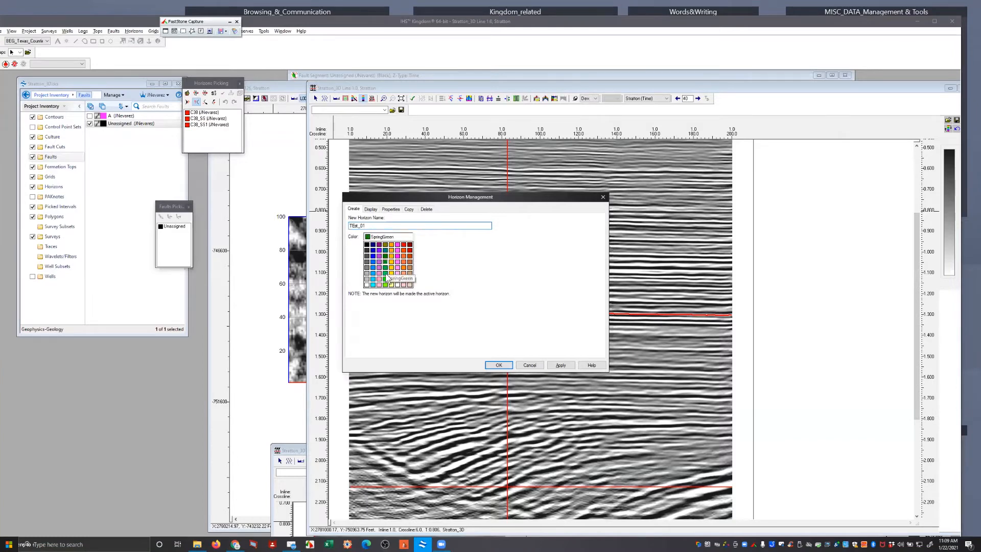
click(500, 364)
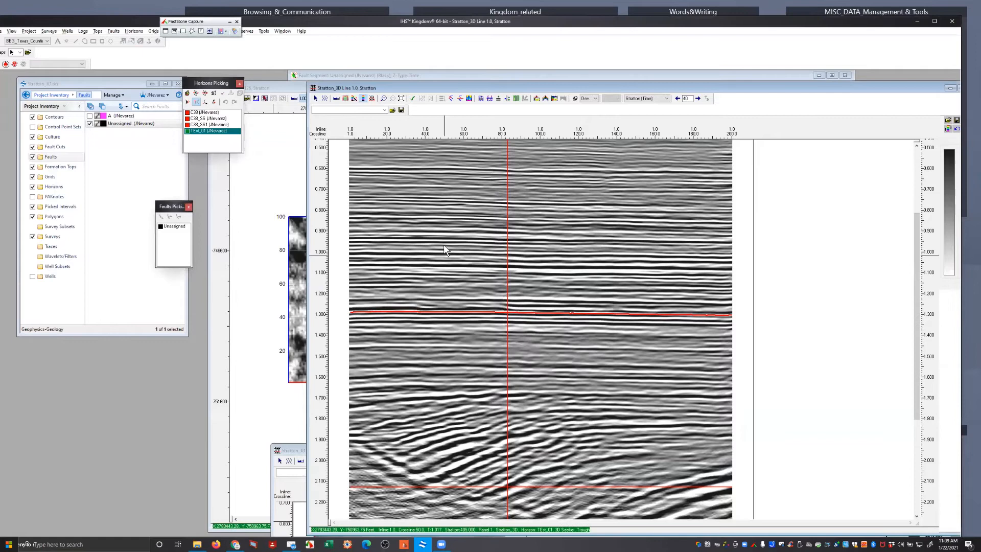
Set the data type event for horizon TEst_01 to Peak
right_click(382, 171)
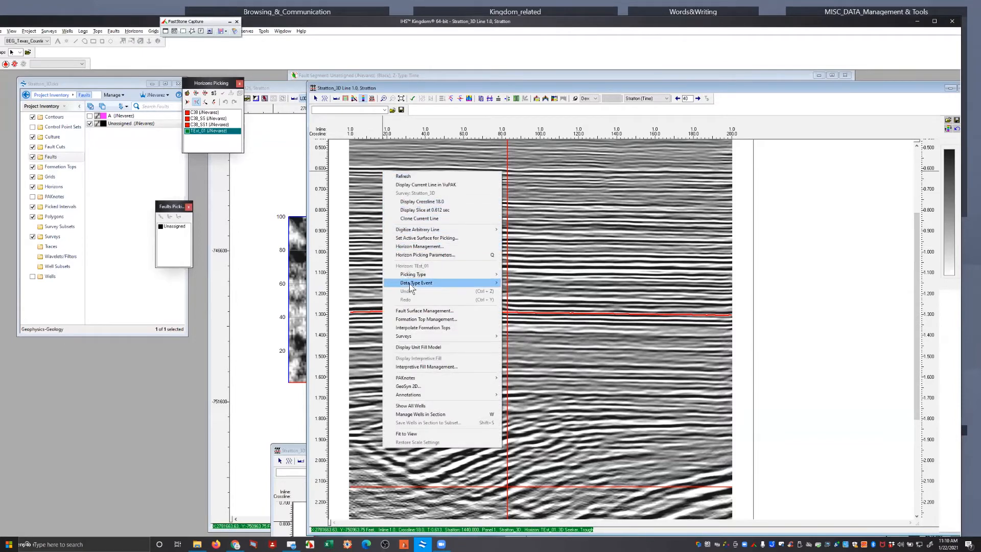
mouse_move(410, 284)
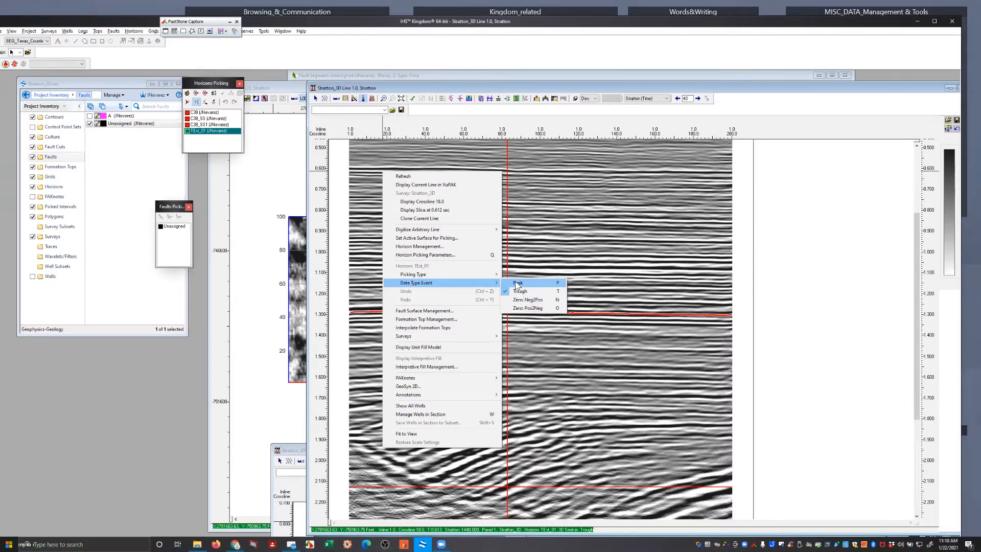
click(516, 282)
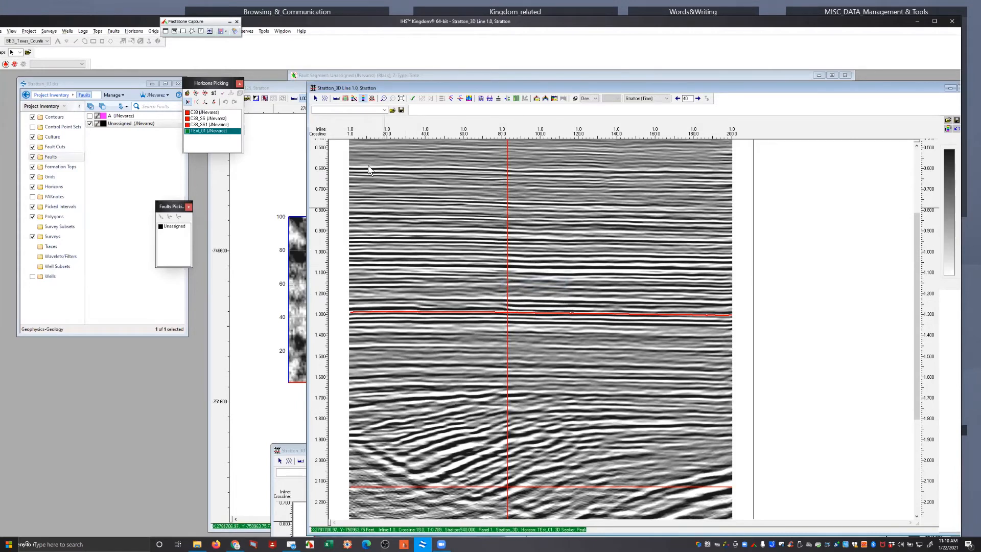
Zoom in on inline 1 between about 1.0 and 1.25 s and move the horizon picking window off the section
double_click(834, 88)
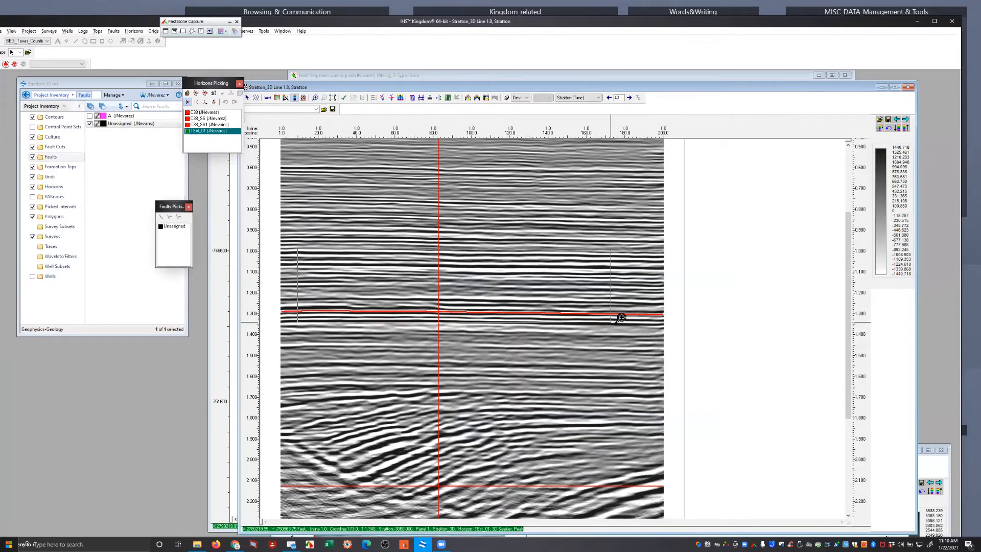
drag(311, 248, 694, 306)
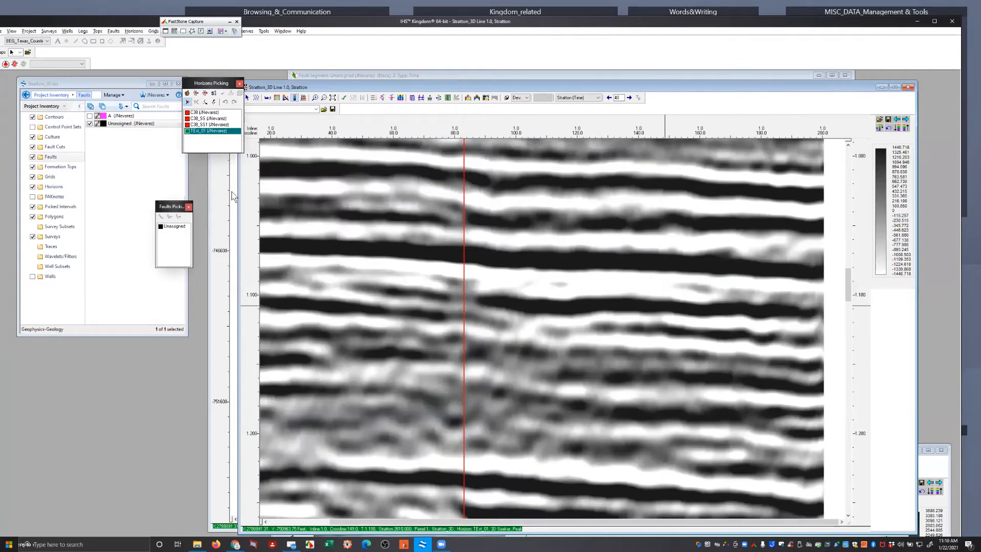
drag(210, 84, 121, 89)
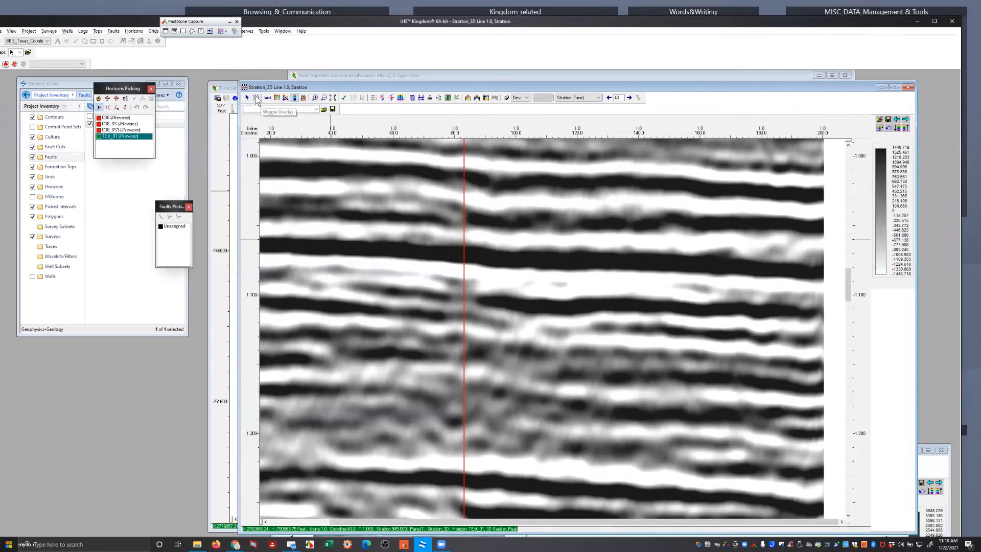
Overlay wiggle variable area traces on the inline 1 section with a trace increment of 5
click(258, 99)
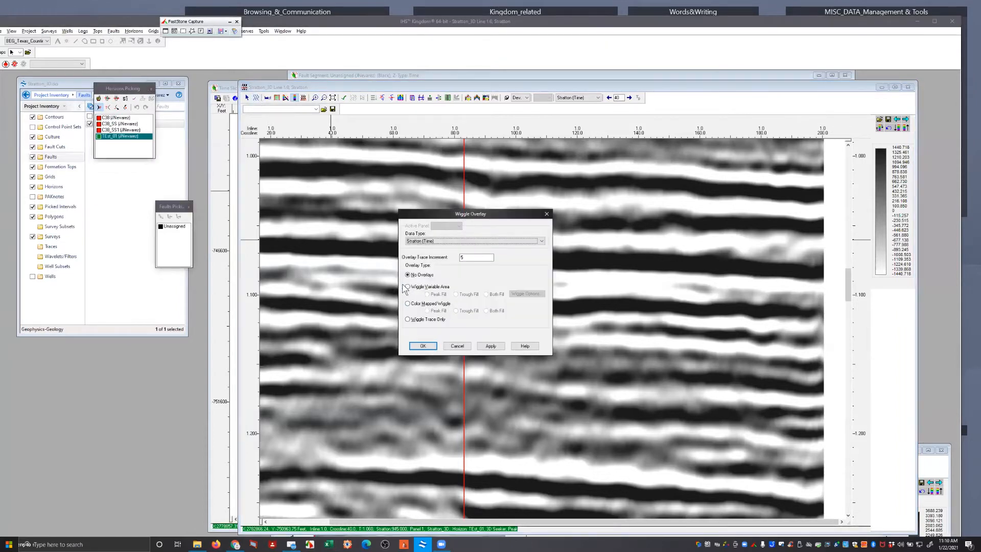
click(410, 289)
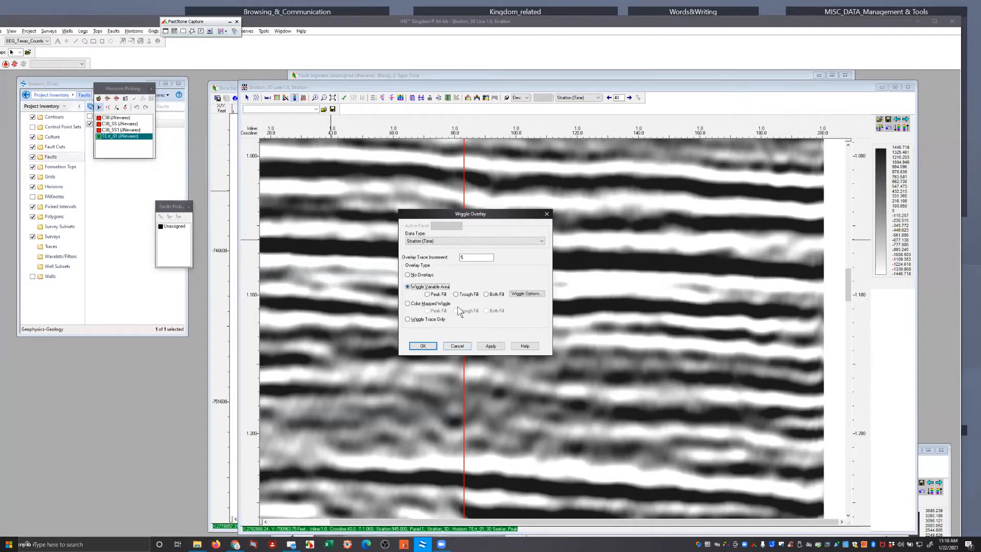
click(490, 346)
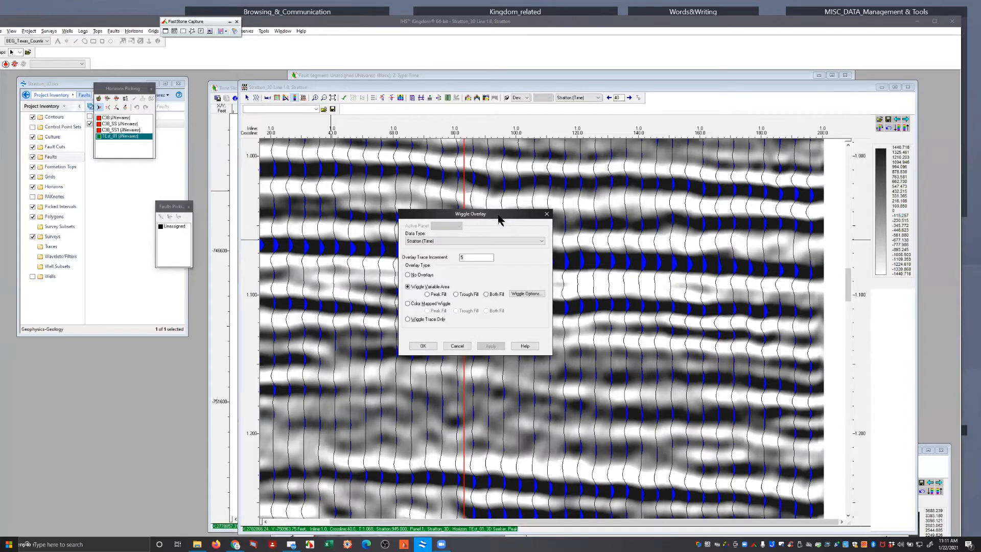
Remove the wiggle overlay from the inline 1 section by choosing No Overlays
drag(499, 220, 474, 301)
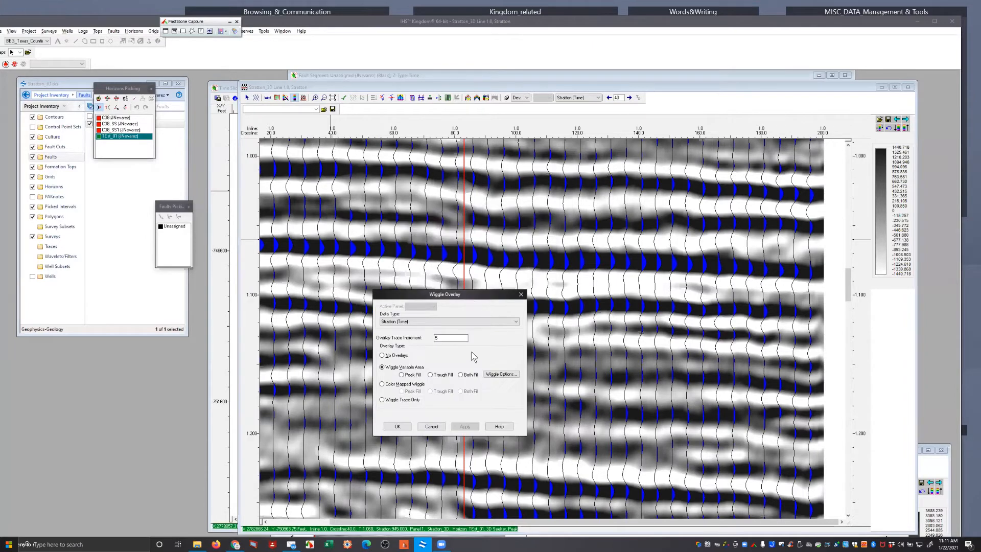
click(381, 355)
click(465, 427)
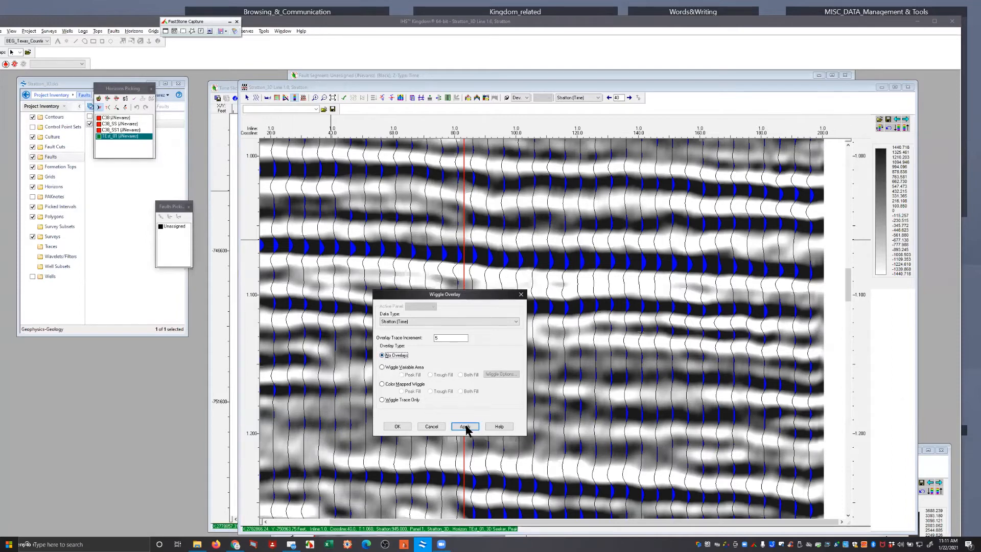
click(398, 426)
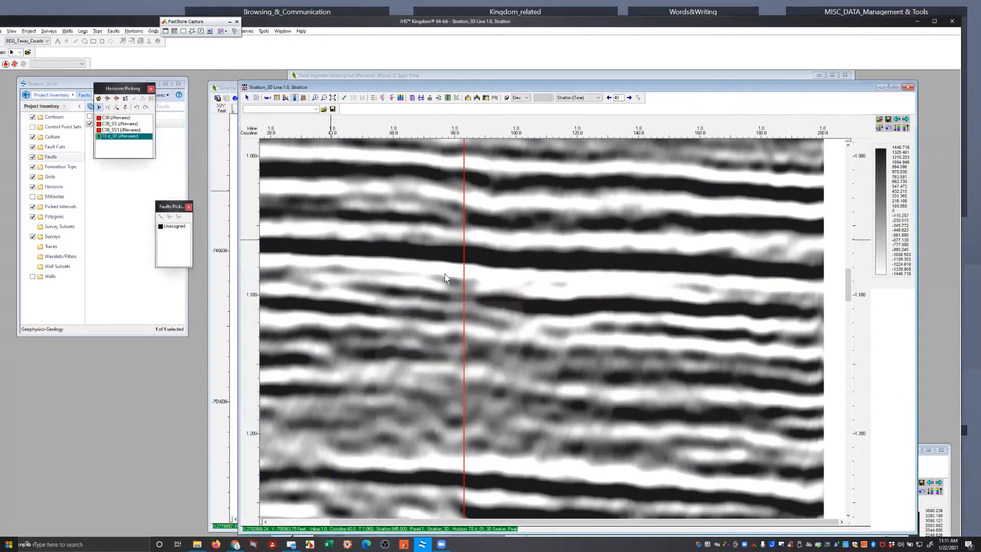
Set the picking type to Fill and pick horizon TEst_01 along the strong peak at about 1.07 s across inline 1
right_click(431, 231)
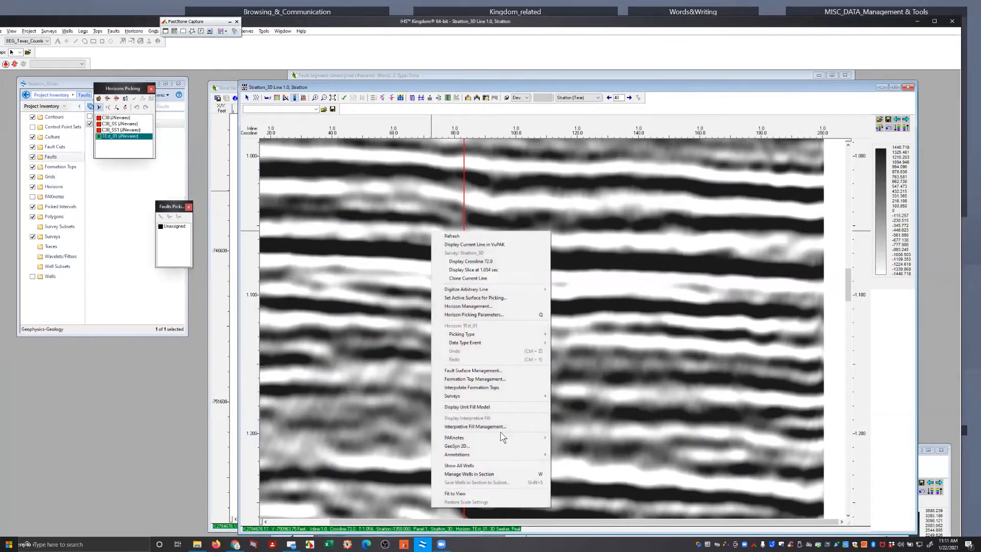
mouse_move(450, 336)
mouse_move(539, 337)
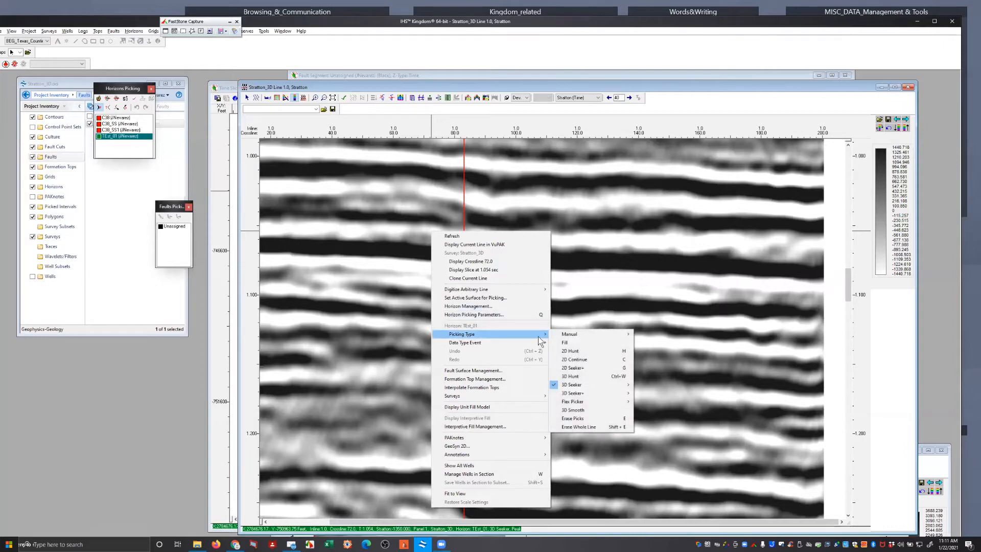
click(586, 347)
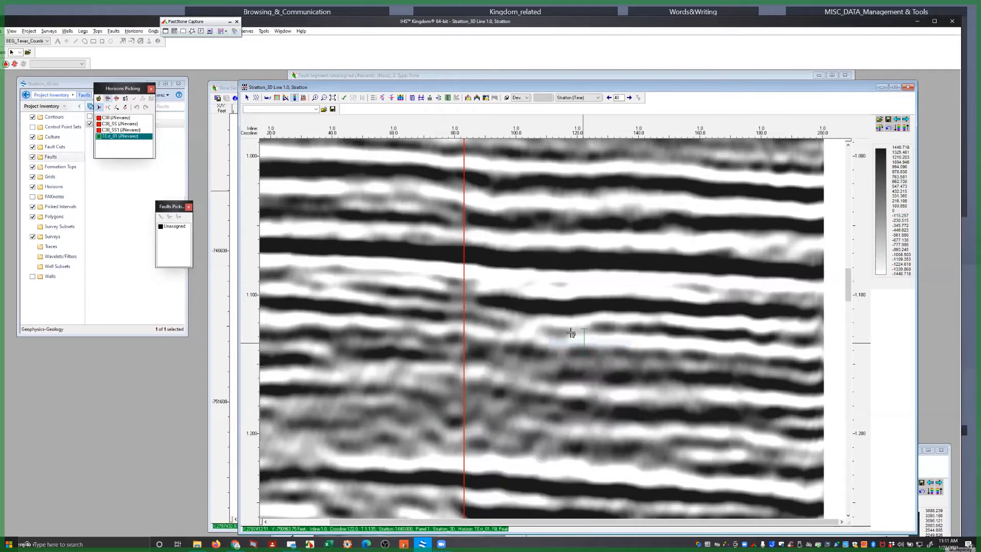
click(386, 252)
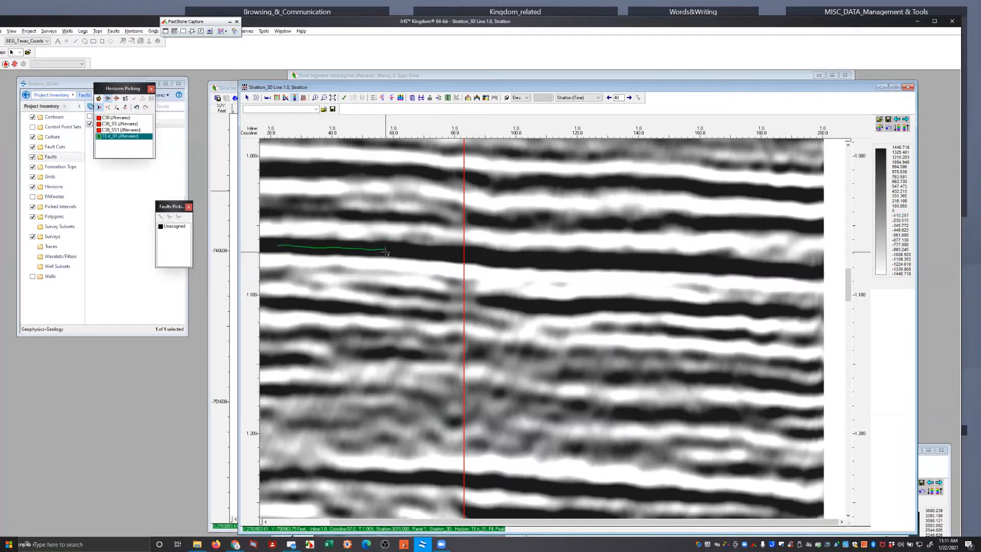
click(621, 260)
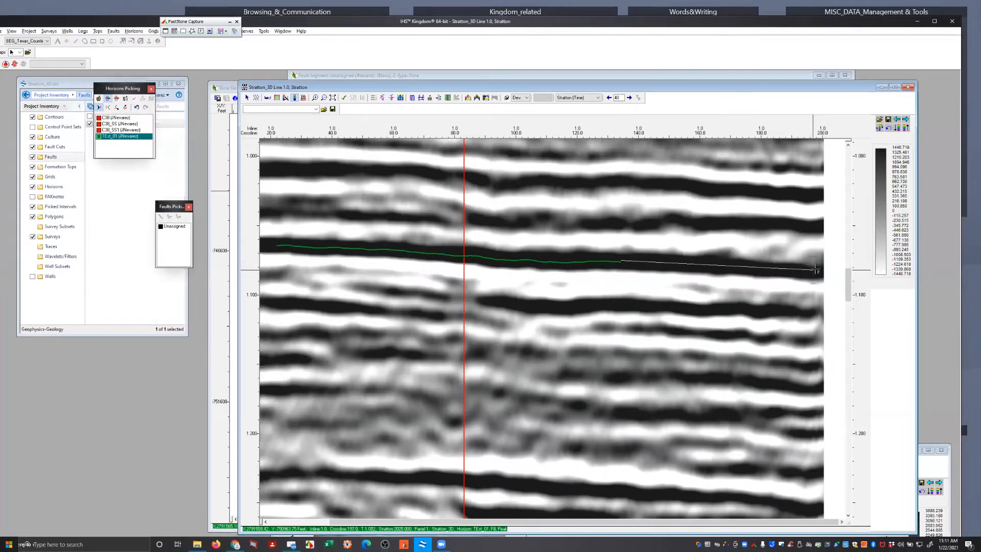
click(813, 266)
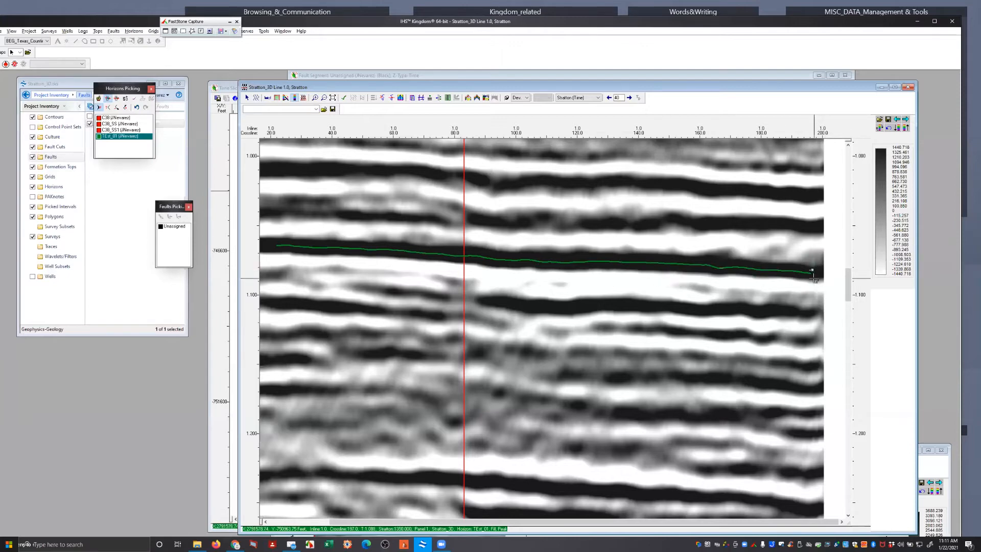
Display crossline 94, pick TEst_01 along the same peak from the inline 1 tie, and close the crossline section
right_click(498, 265)
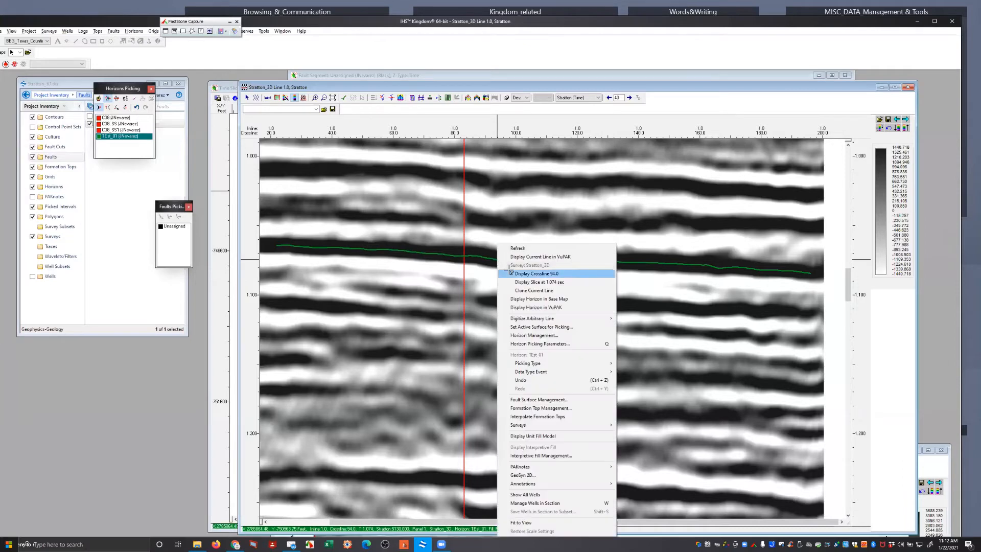
click(509, 271)
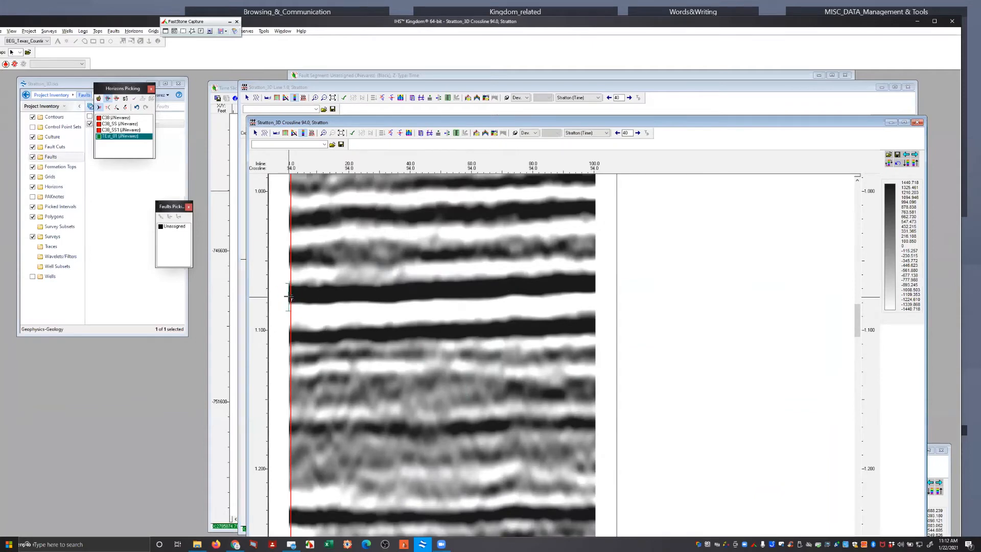
click(455, 292)
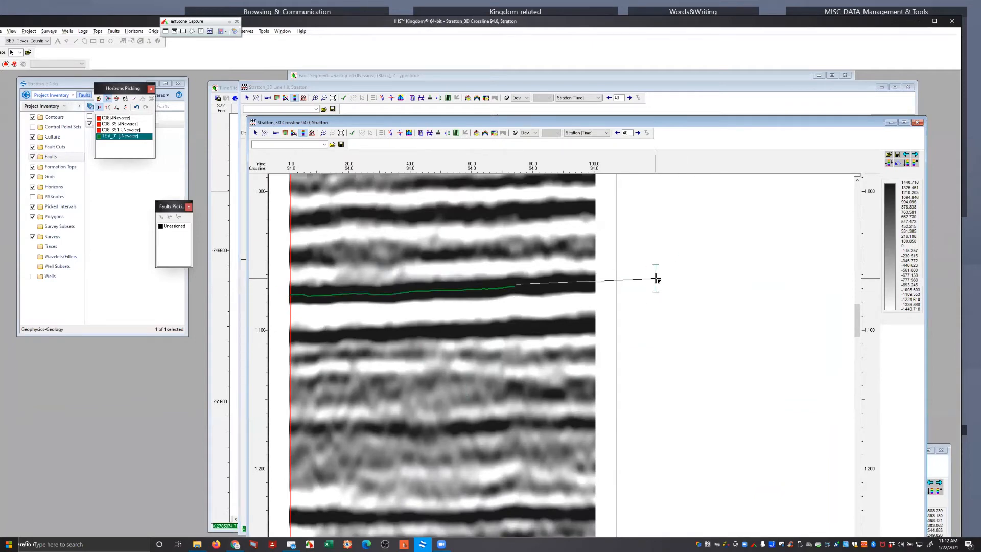
click(918, 123)
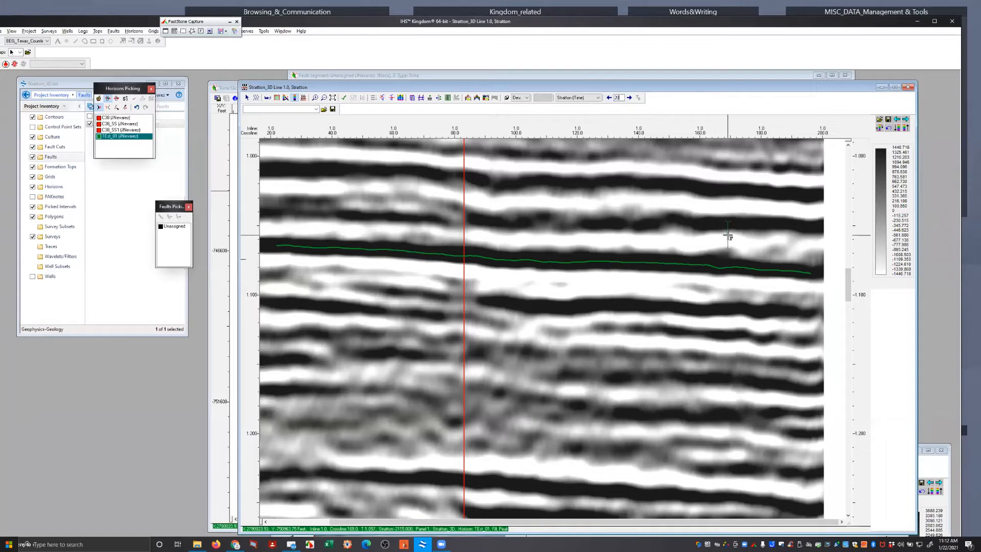
Advance with a line increment of 20 and pick TEst_01 along the peak near 1.07 s on inlines 21 and 41
click(630, 98)
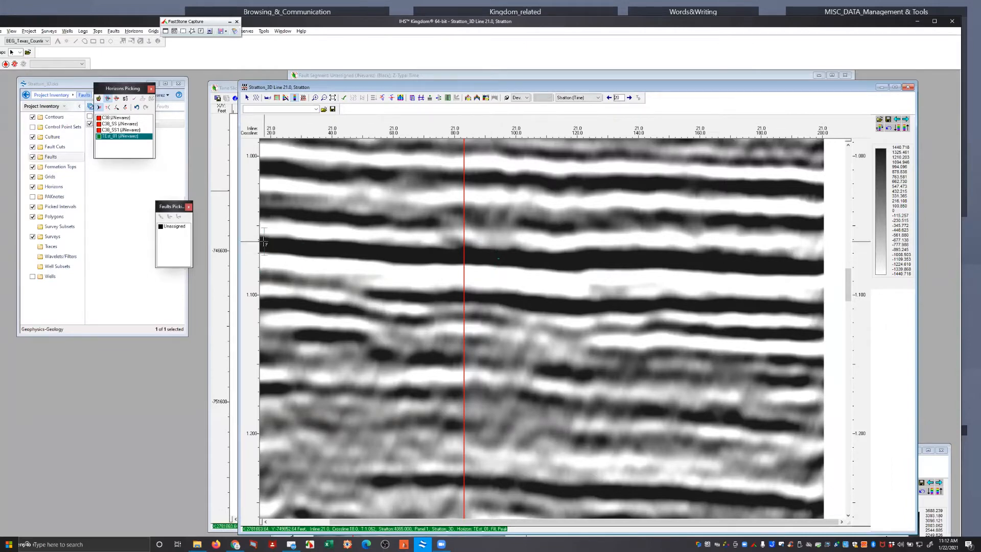
click(498, 256)
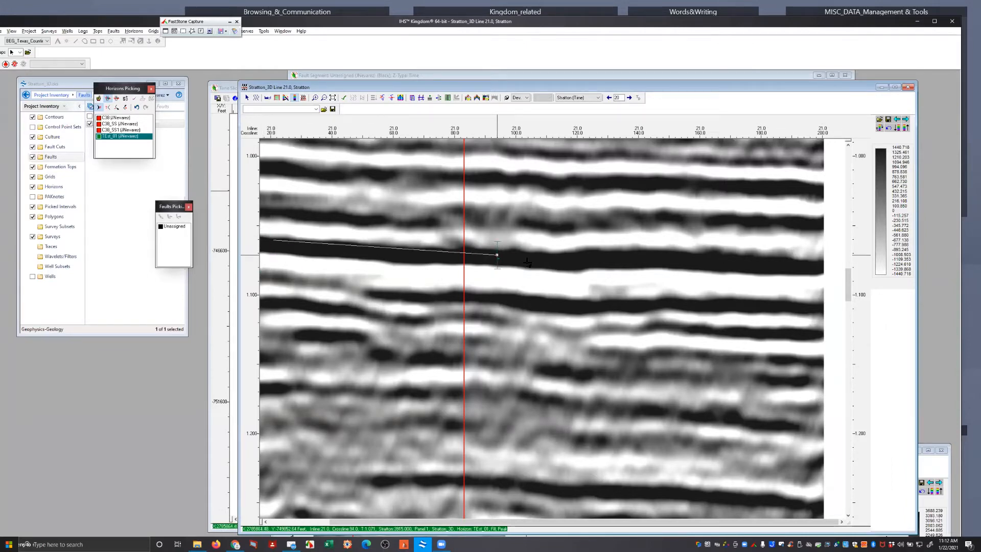
double_click(810, 267)
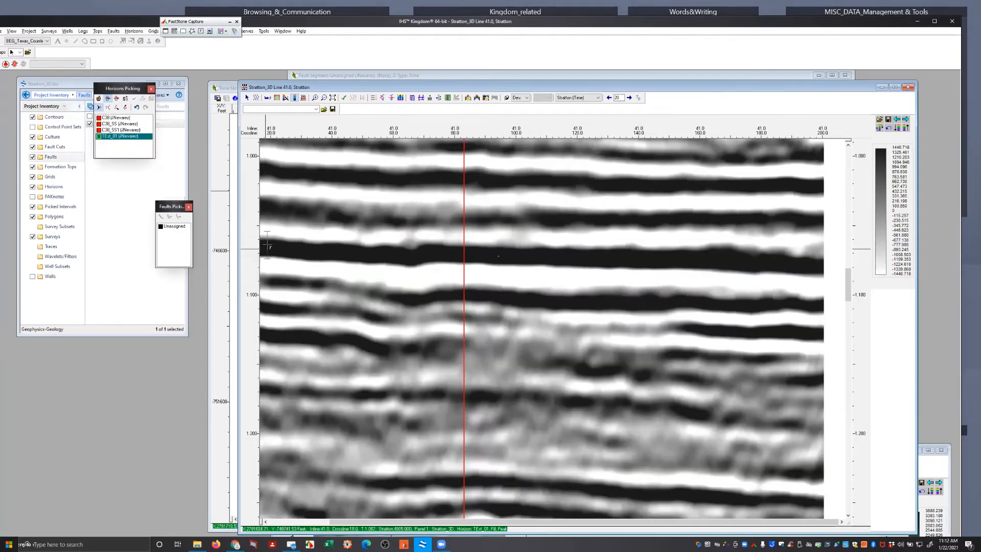
click(564, 257)
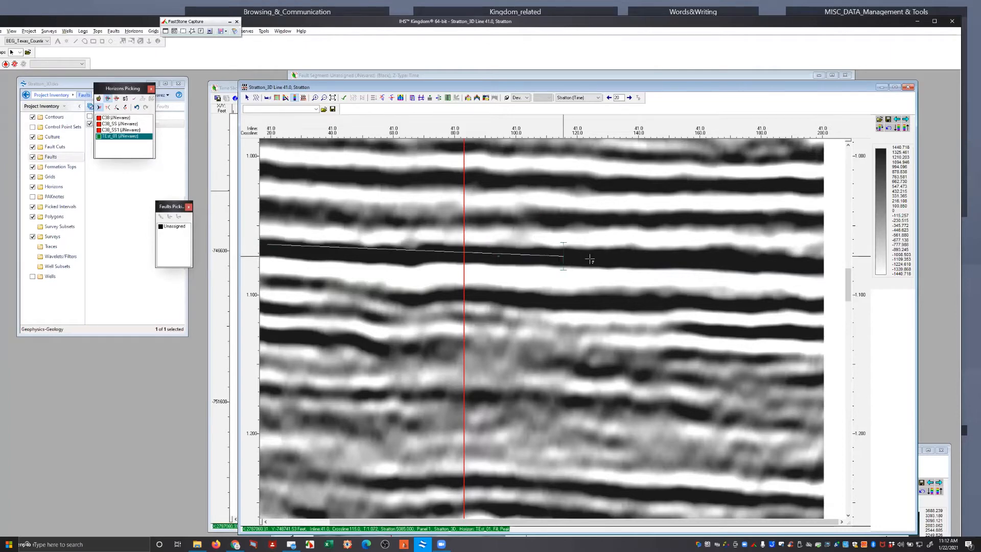
click(819, 265)
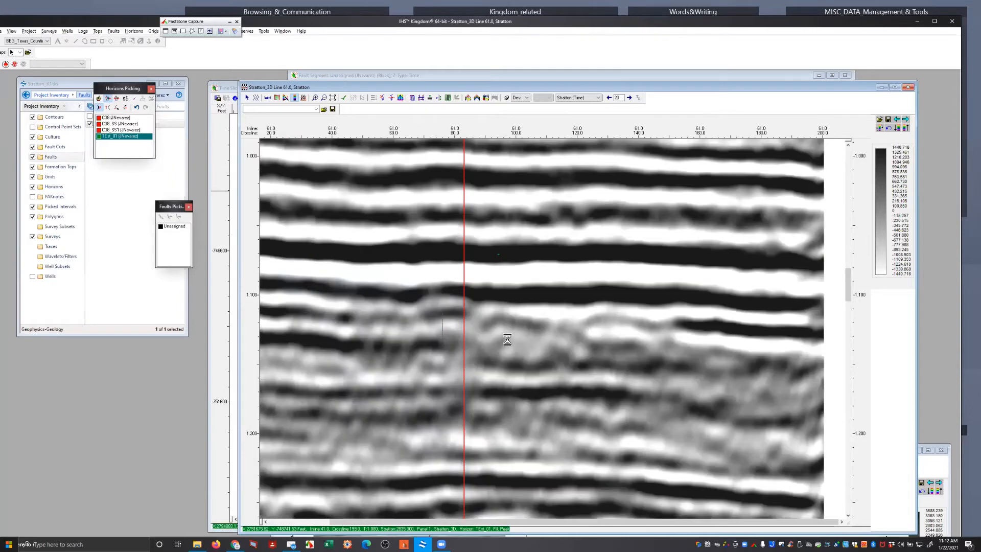
Continue picking TEst_01 along the same peak on inlines 61 and 81
click(273, 247)
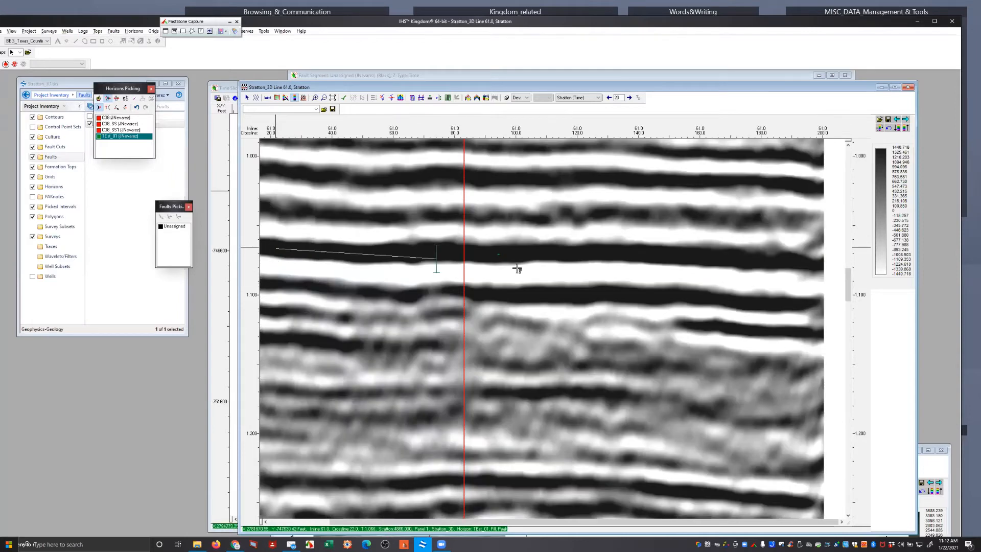
click(523, 254)
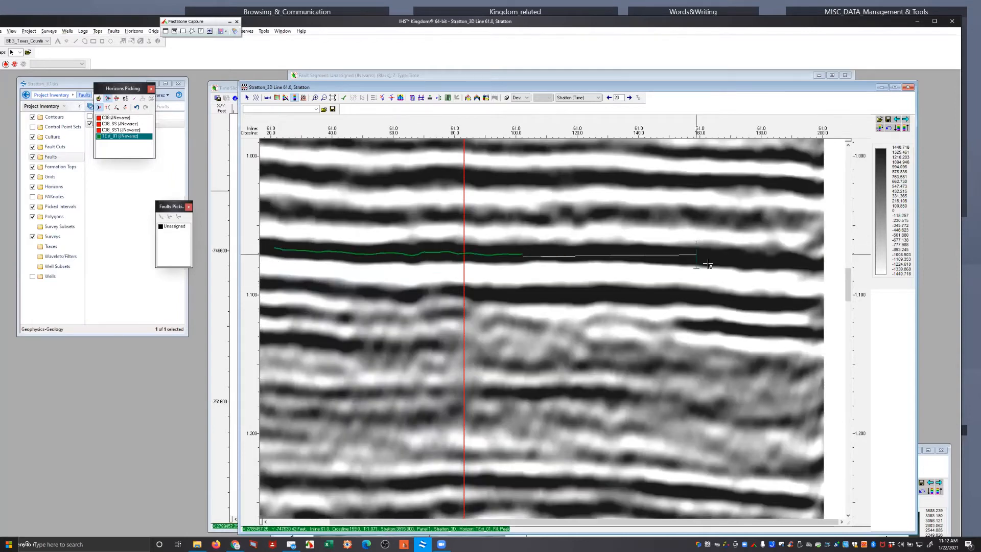
click(772, 258)
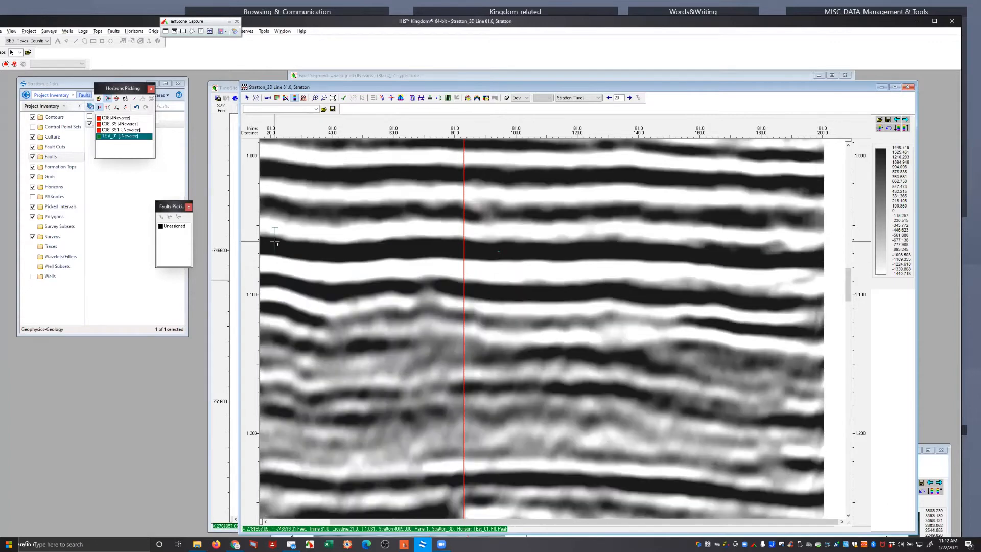
click(466, 248)
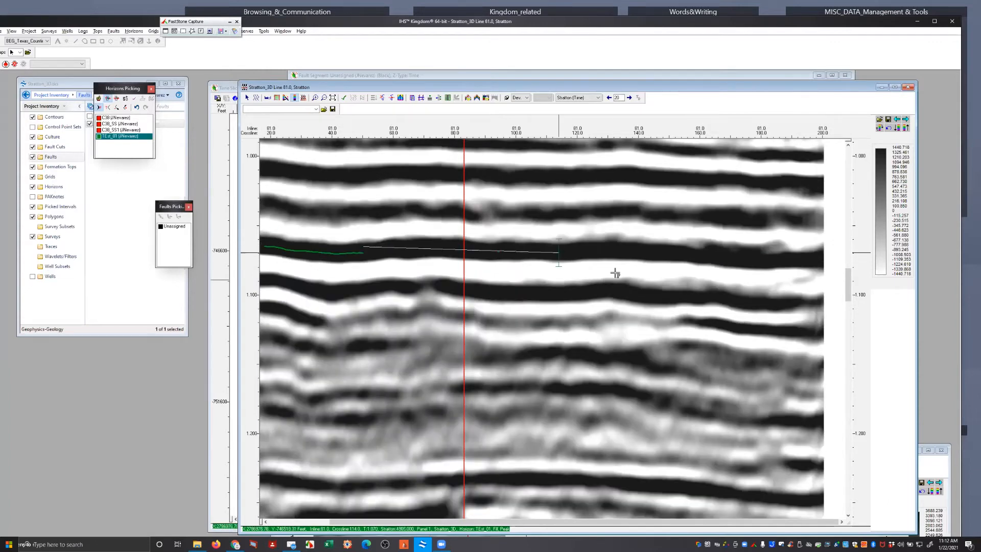
click(786, 262)
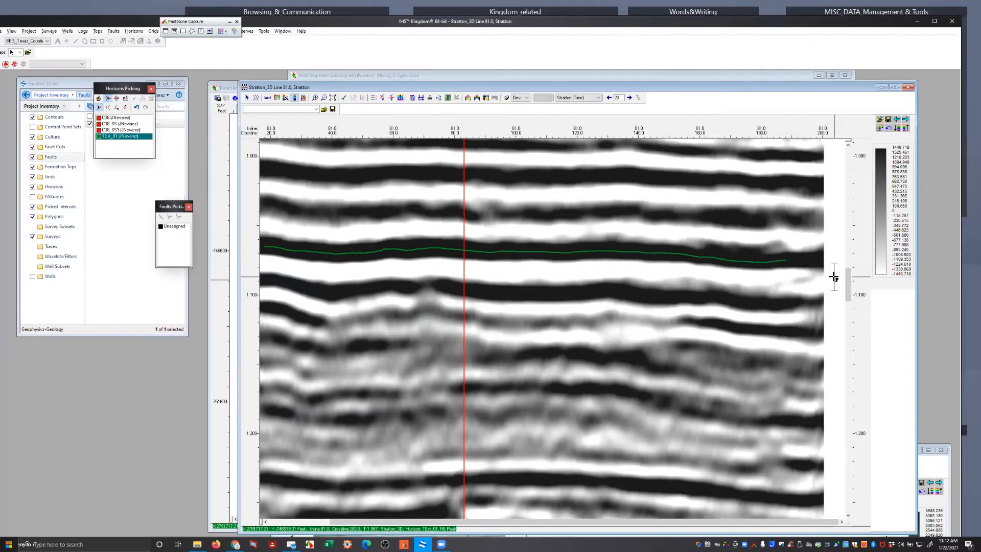
Set the inline 81 section's horizontal scale to true distance with a relative scale of 1 inch = 1000 feet
drag(849, 296, 852, 412)
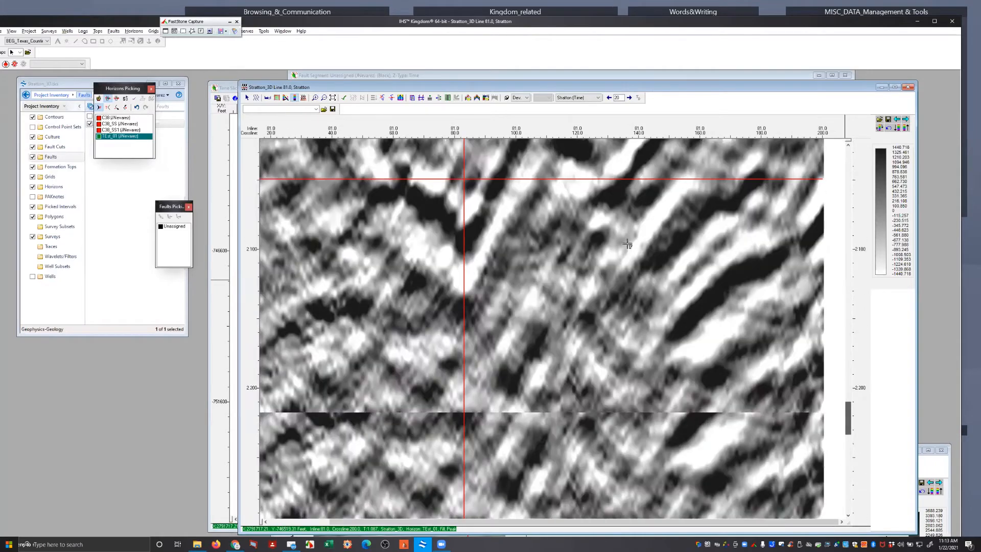
scroll(629, 244, up, 3)
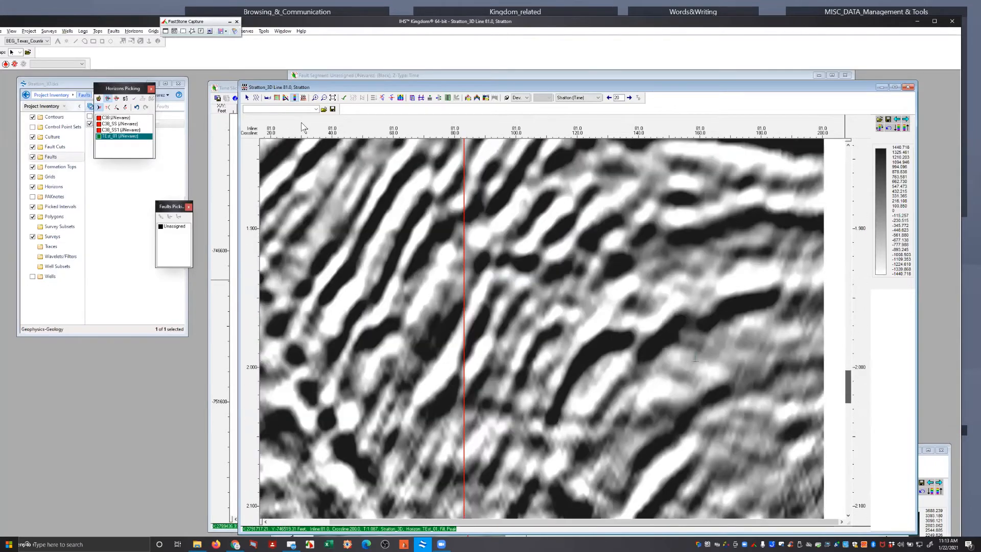
scroll(628, 243, down, 6)
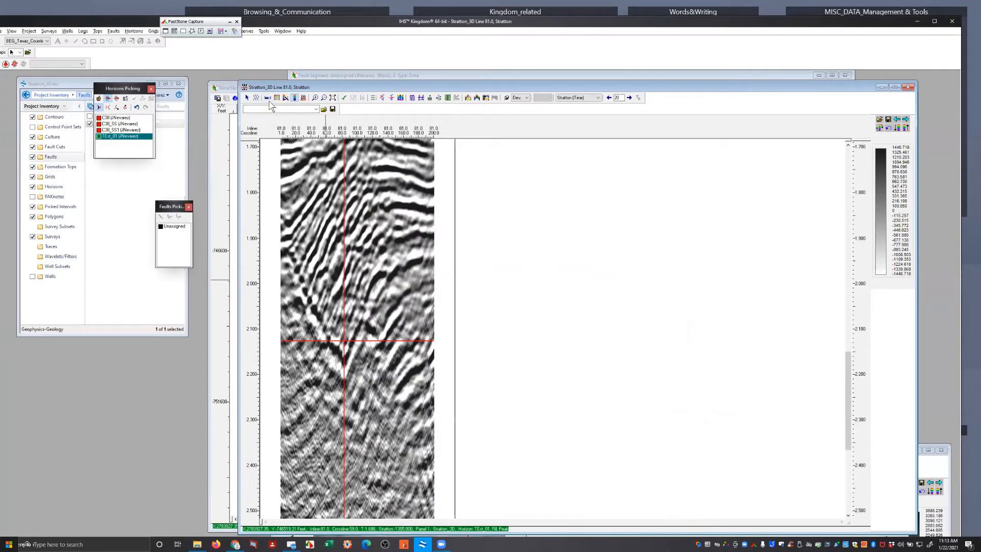
click(267, 98)
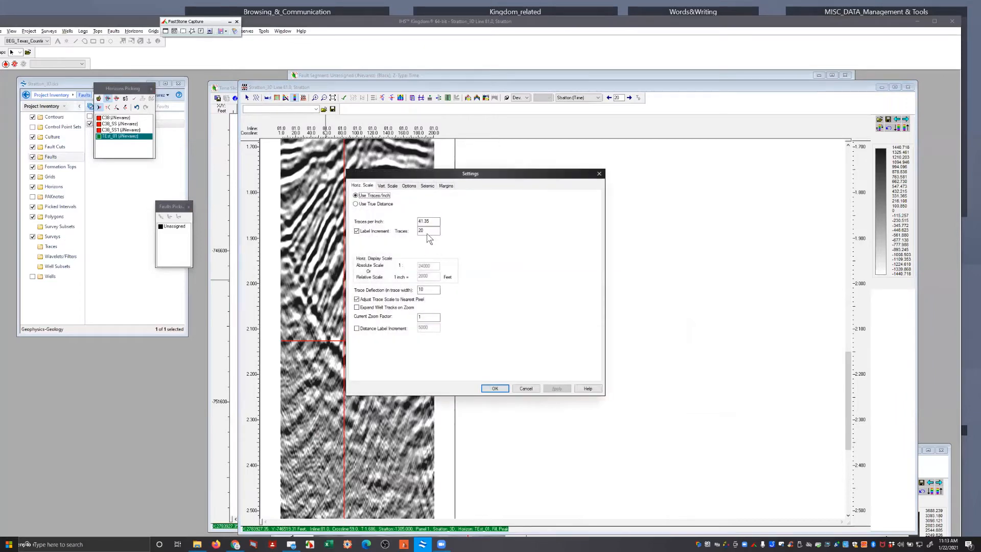
click(356, 204)
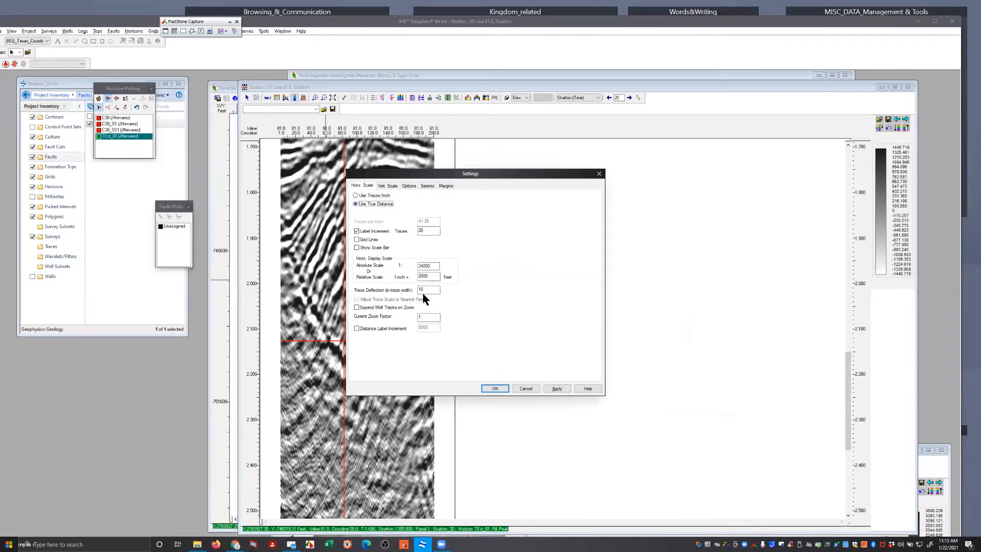
click(557, 389)
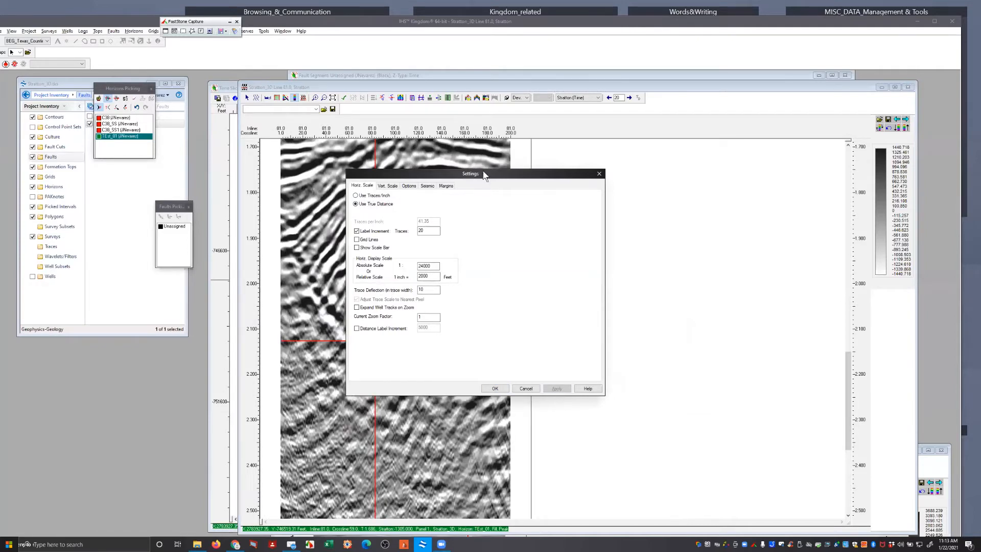
drag(484, 175, 733, 173)
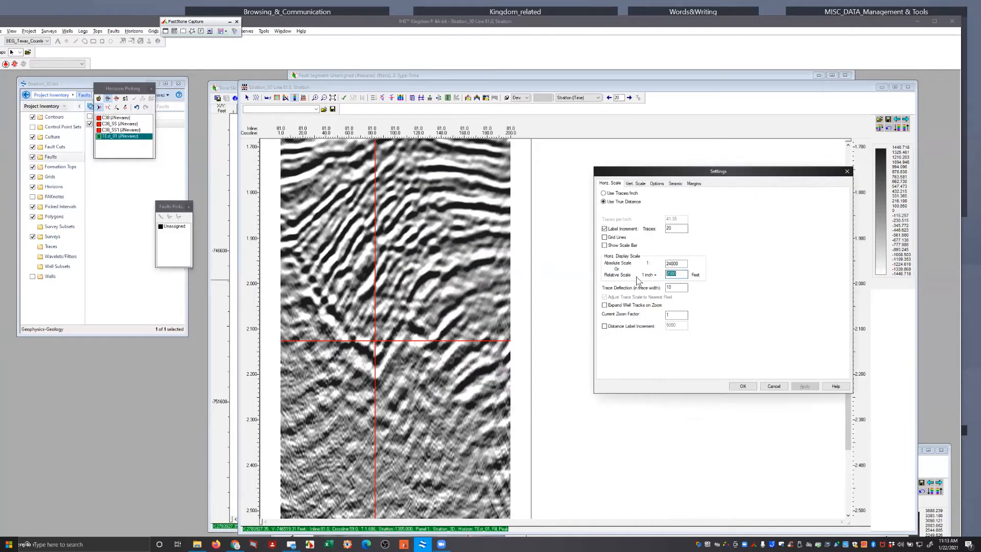
text(1)
click(805, 387)
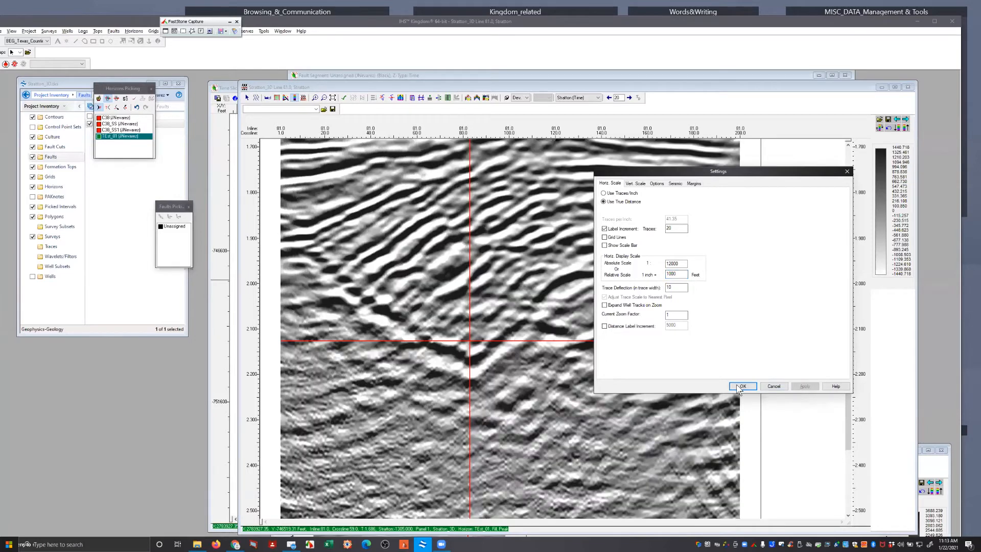
key(Return)
Create a new red horizon named Bad_data_01 for the poor-quality reflectors between about 1.6 and 2.3 s
mouse_move(848, 403)
mouse_down()
mouse_move(849, 364)
mouse_move(853, 396)
mouse_up()
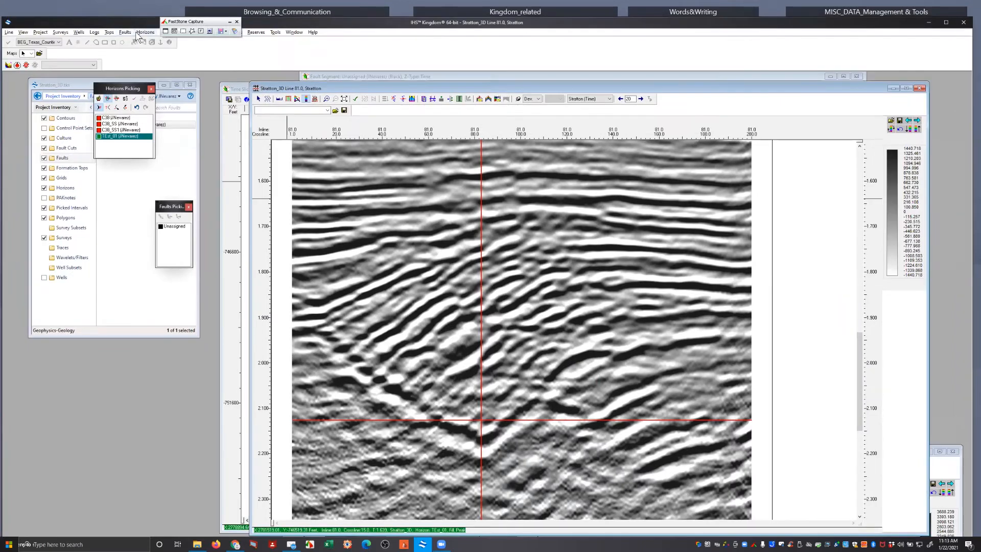
click(138, 33)
click(155, 41)
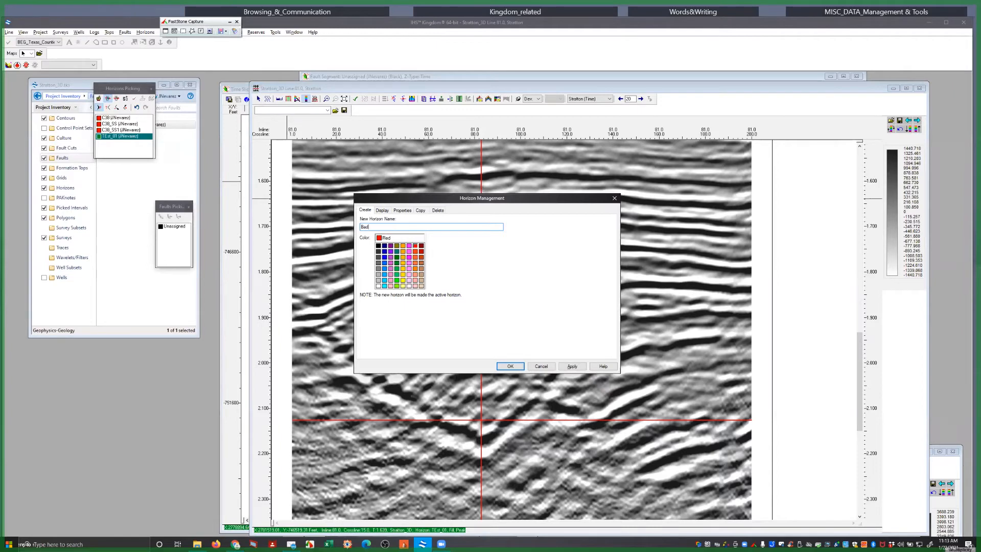
text(_data_01)
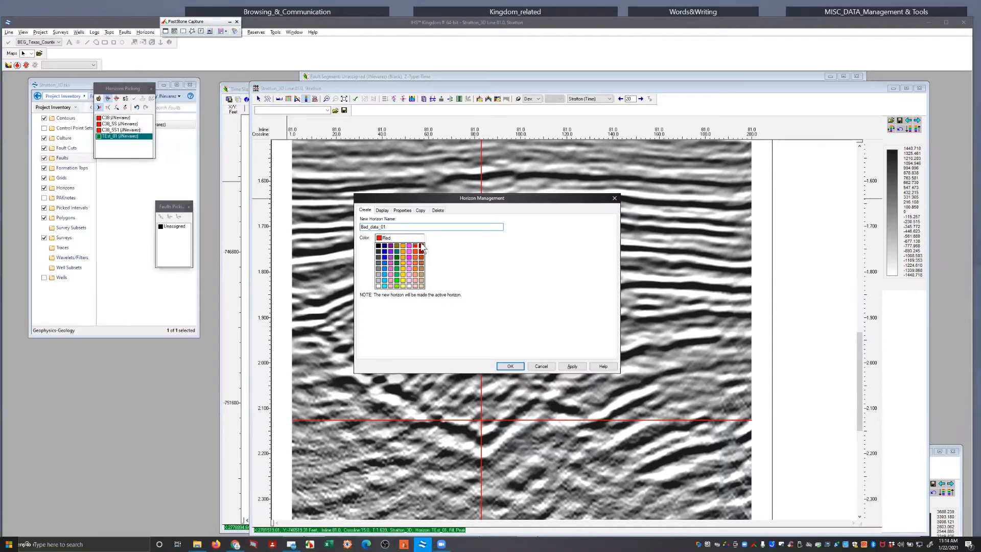
click(511, 366)
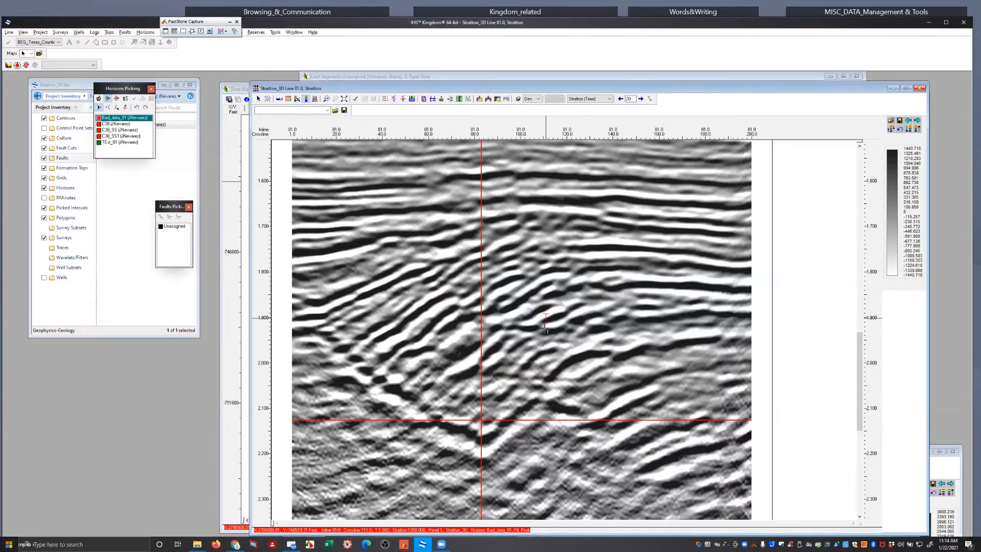
Manually pick Bad_data_01 on inline 81 along the dipping reflector from about crossline 38 at 1.97 s to about crossline 103 at 1.79 s
key(m)
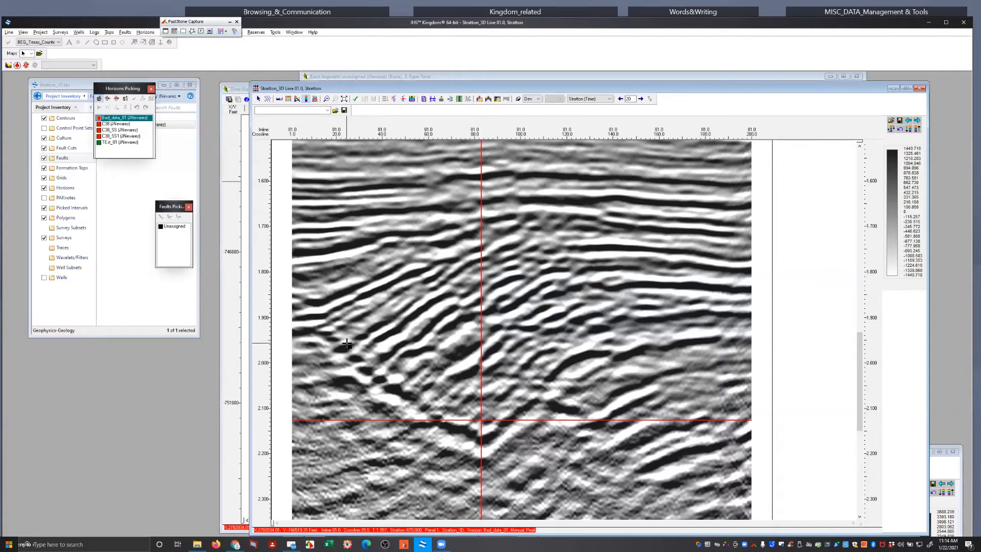
click(377, 350)
click(399, 334)
click(414, 322)
click(427, 308)
click(437, 300)
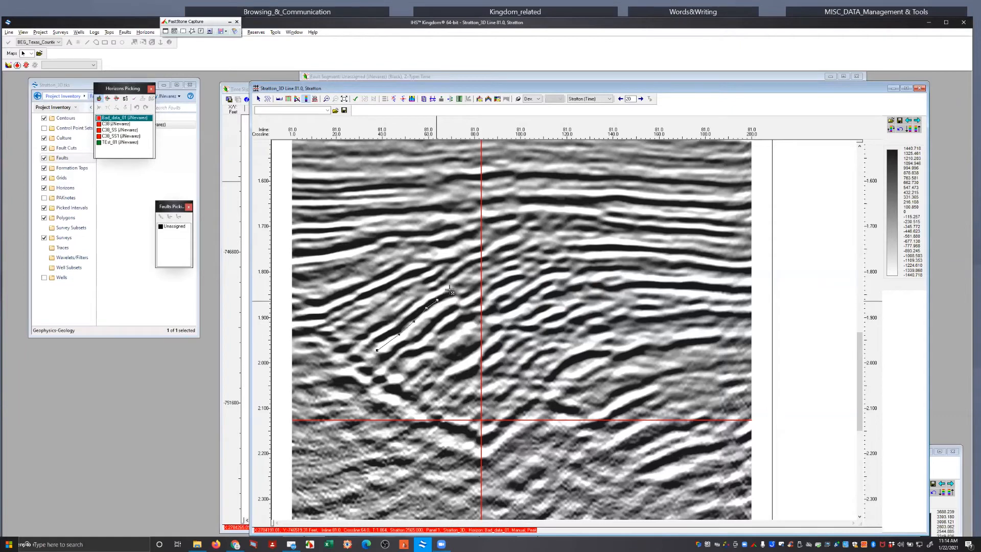
click(450, 292)
click(473, 296)
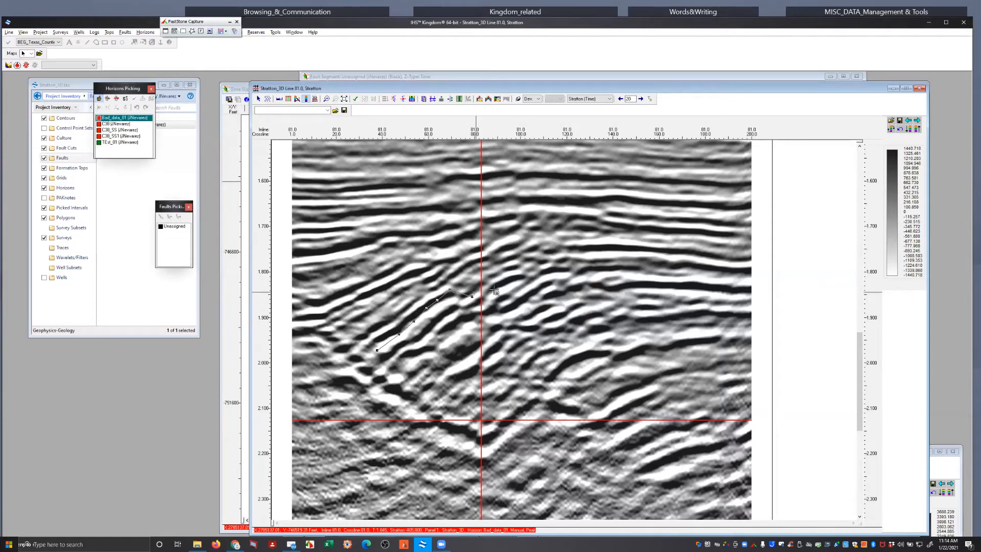
double_click(527, 267)
scroll(645, 337, down, 1)
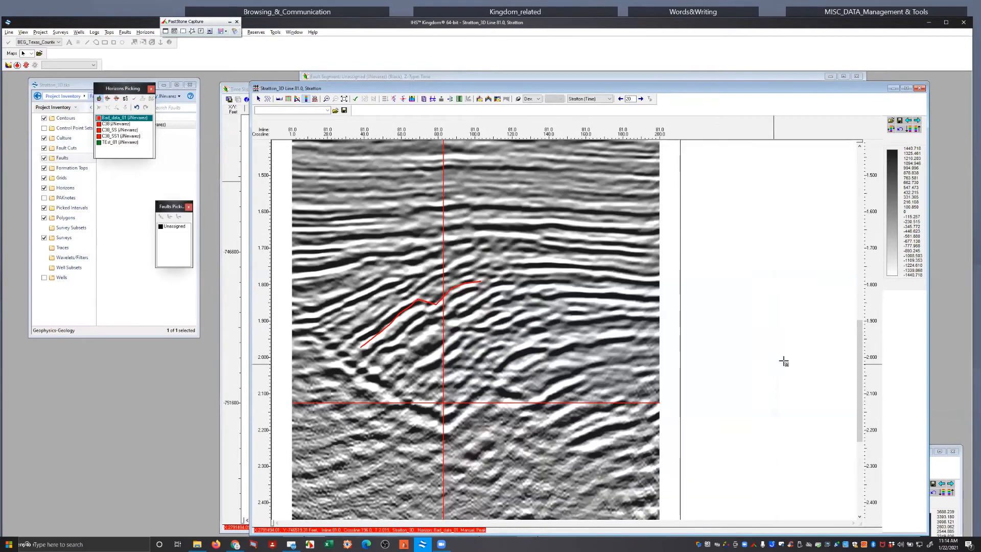
Manually pick Bad_data_01 along the deeper rising event from about crossline 7 at 2.39 s to crossline 73 at 2.20 s
drag(862, 341, 863, 370)
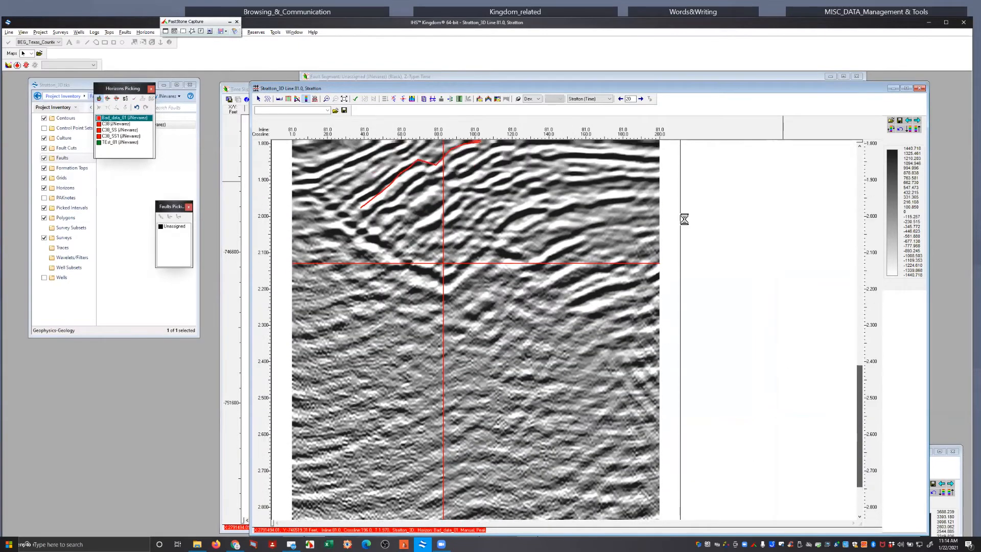
click(303, 359)
click(324, 353)
click(387, 324)
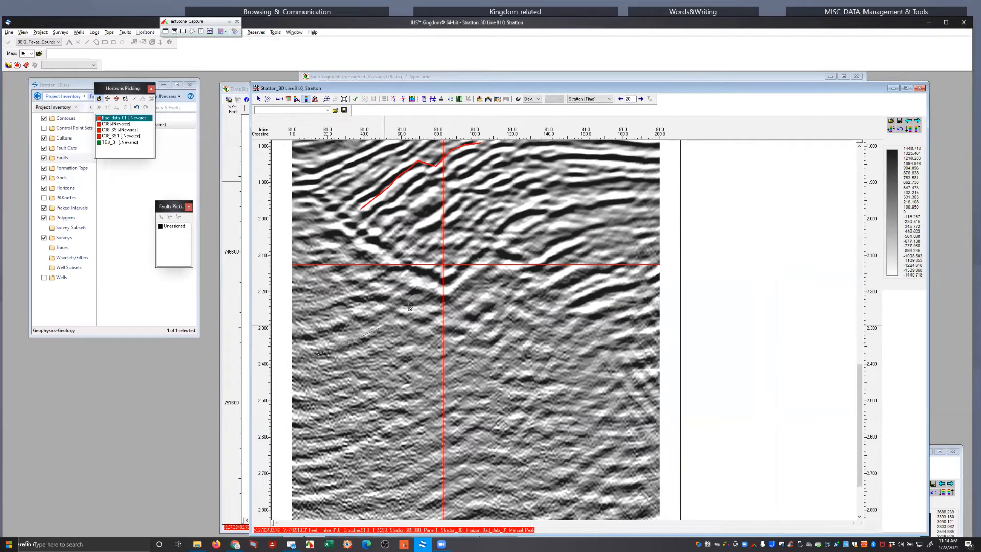
double_click(426, 293)
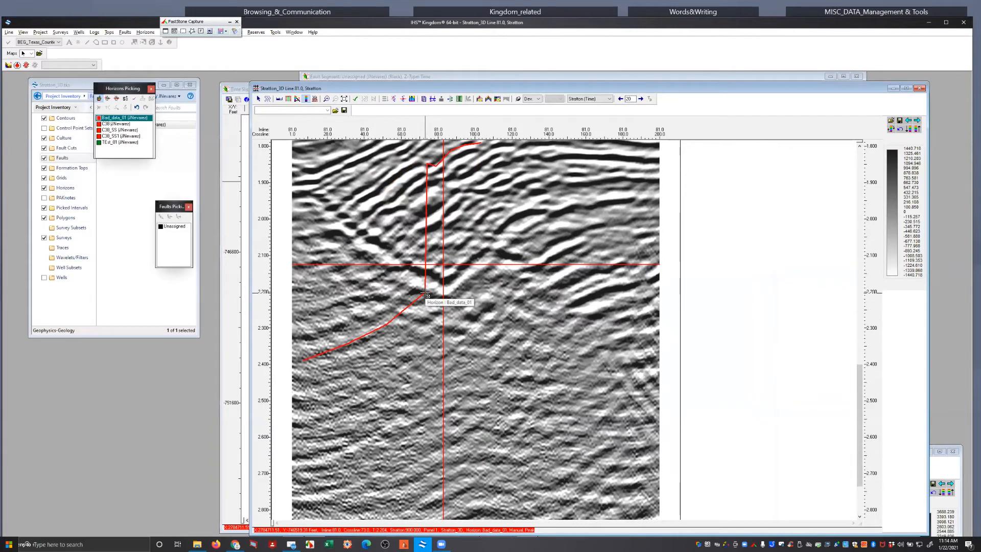
Erase the Bad_data_01 picks from crossline 73 onward, including the vertical jump to the shallower segment
key(e)
click(426, 293)
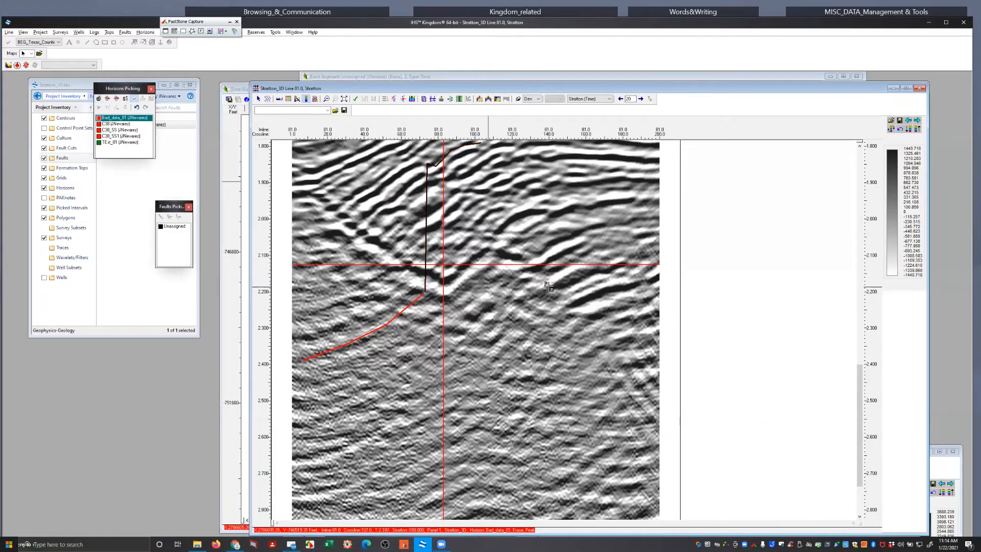
double_click(535, 314)
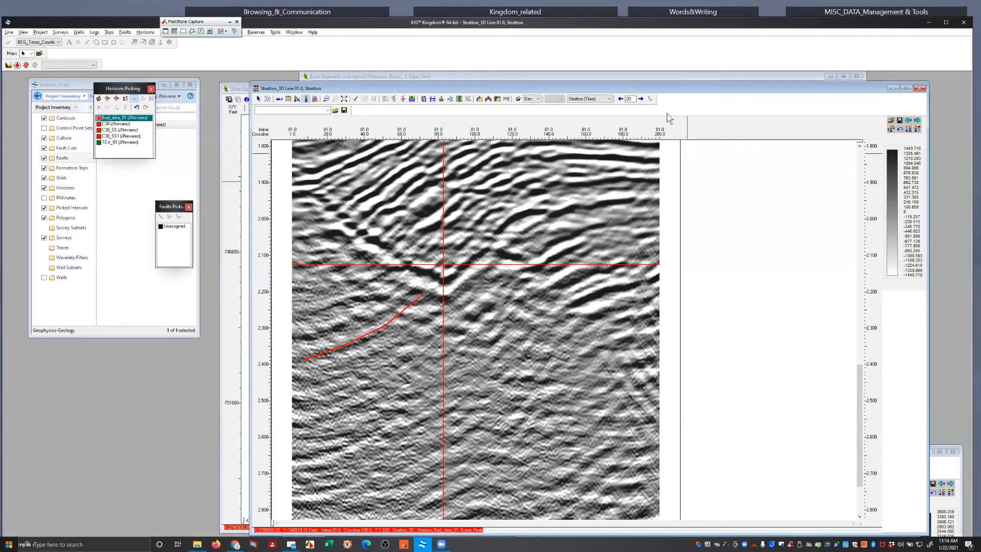
Bring the base map forward and display horizon TEst_01 from the project's horizon list on it
click(655, 76)
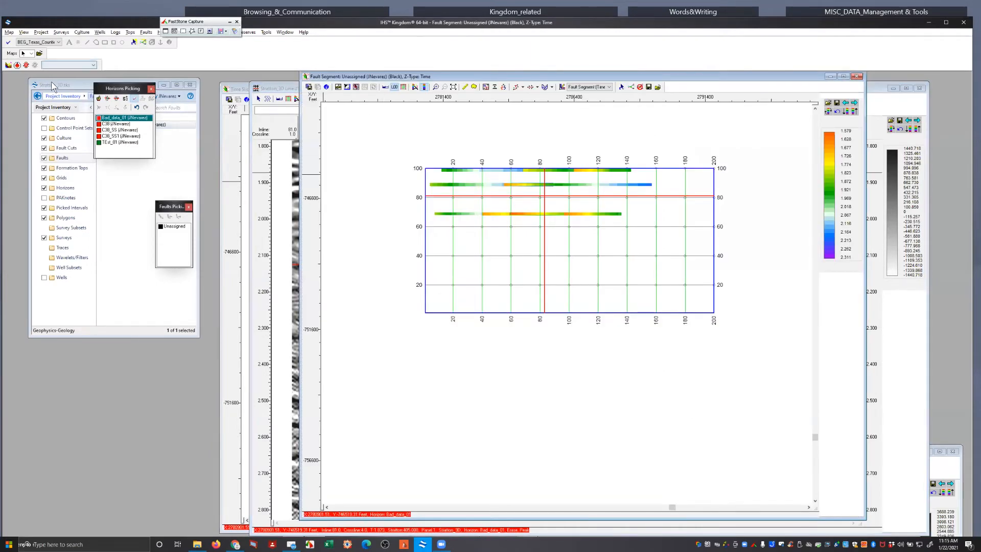
click(49, 148)
drag(61, 85, 63, 204)
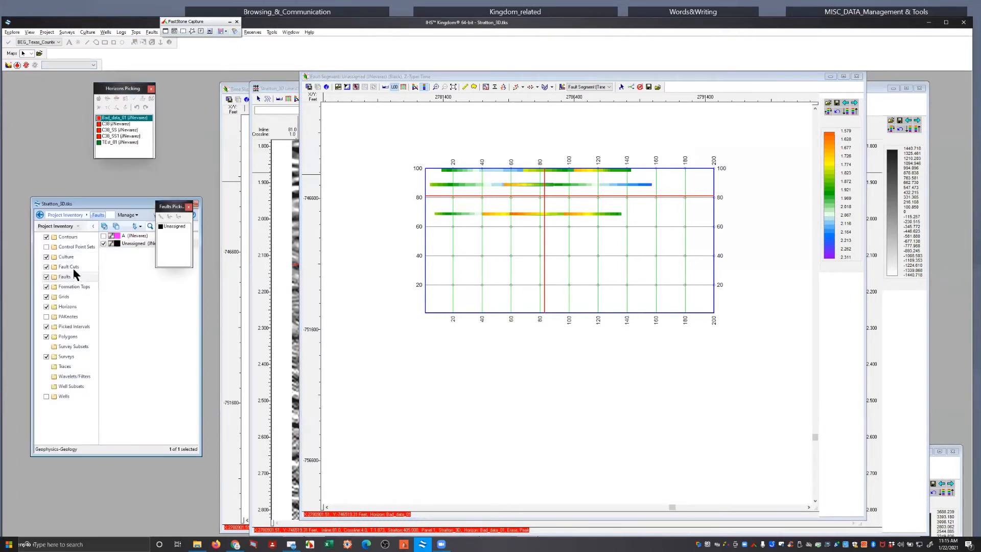
click(71, 307)
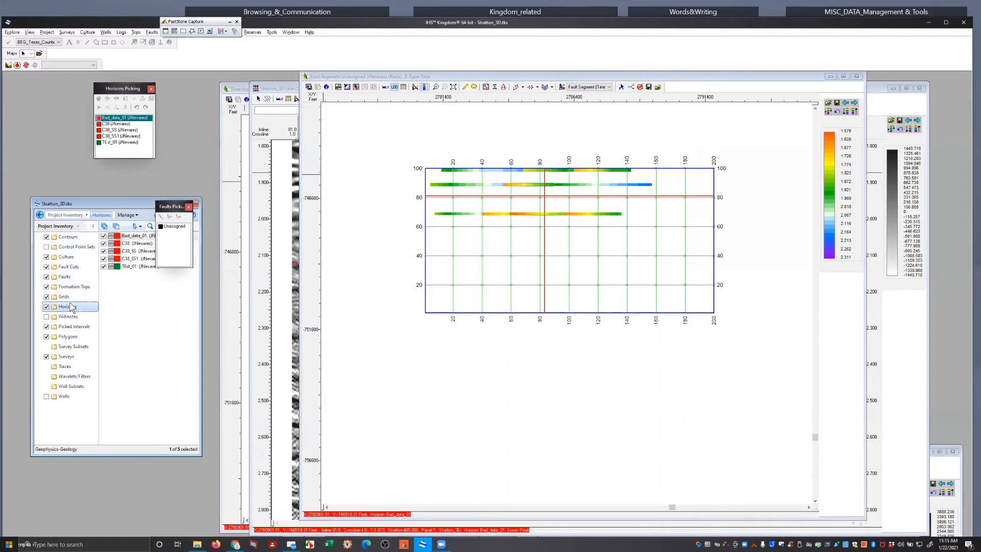
drag(136, 268, 560, 258)
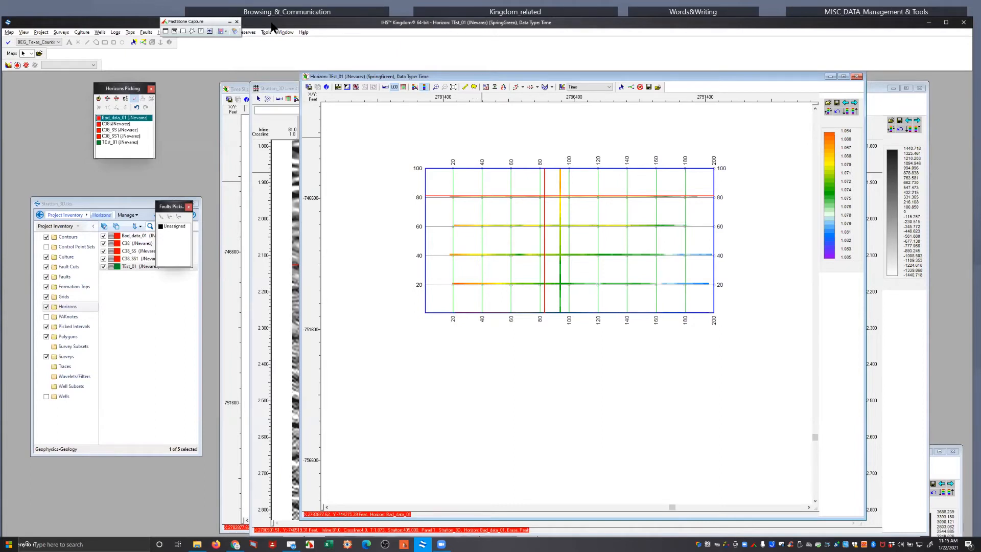
Digitize a 3D Seeker polygon autopicking area on the map around the TEst_01 picks, covering about inlines 5 to 87 and most crosslines
click(167, 43)
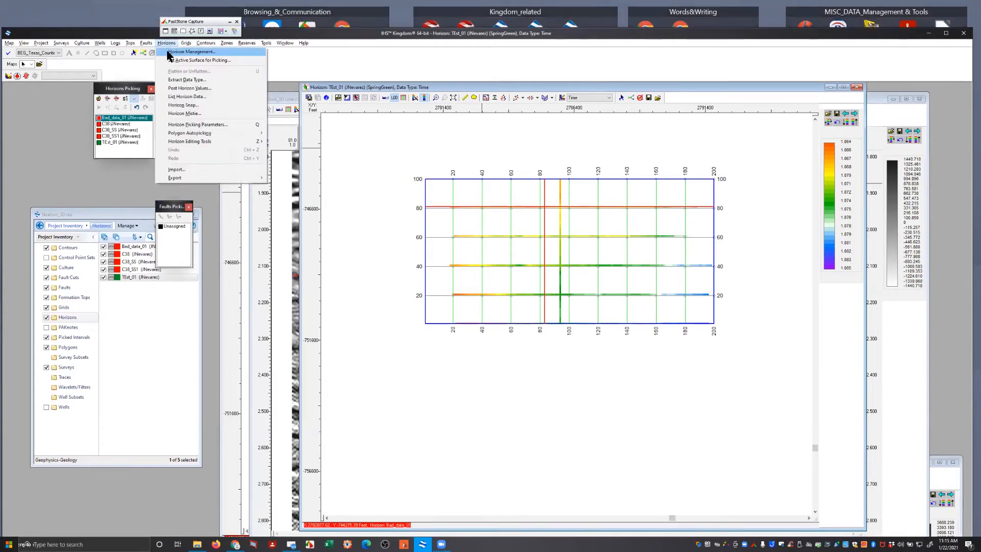
mouse_move(206, 134)
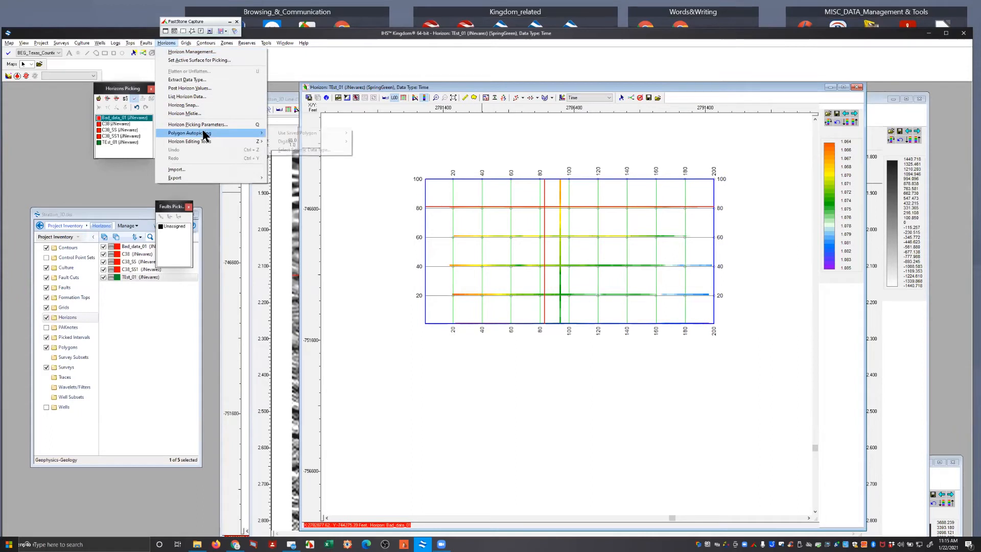
mouse_move(327, 140)
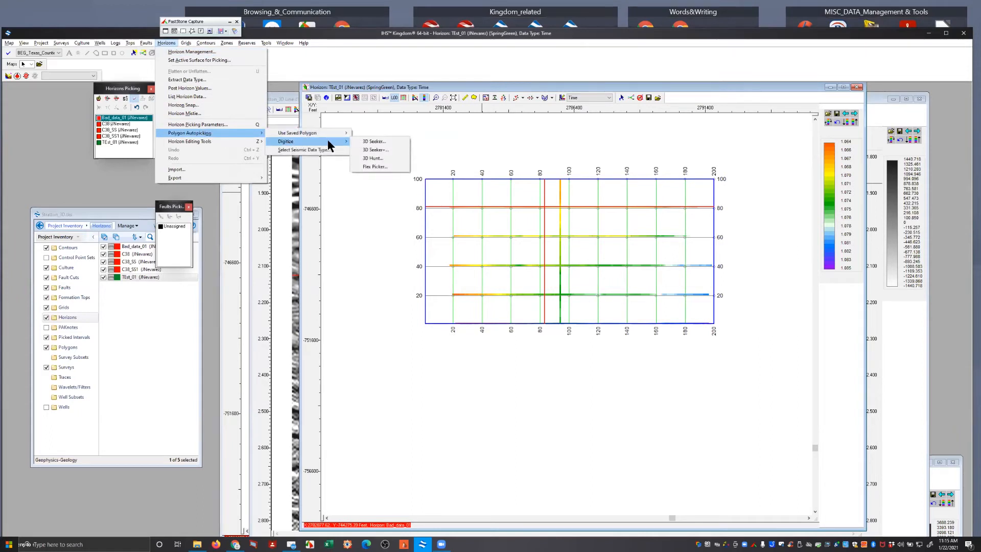
click(359, 139)
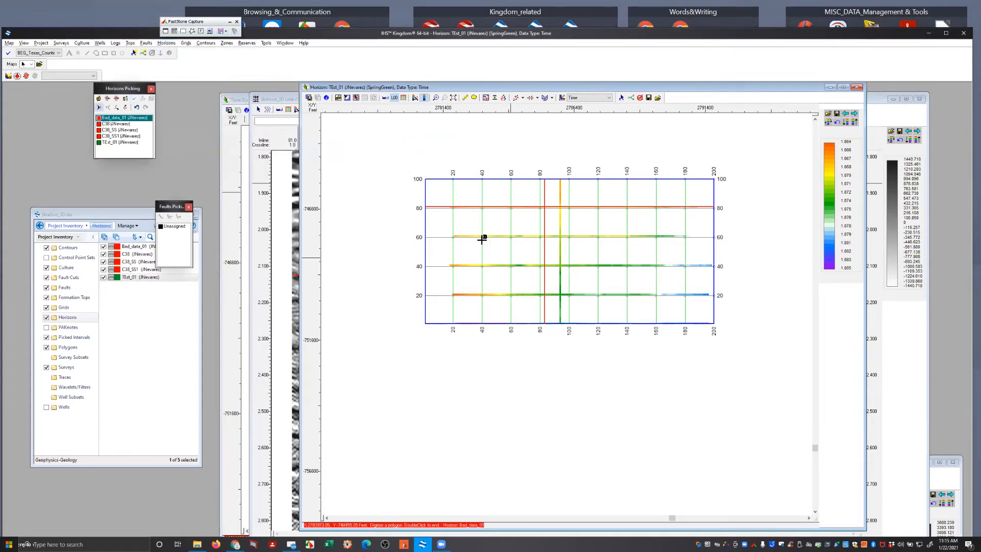
click(454, 197)
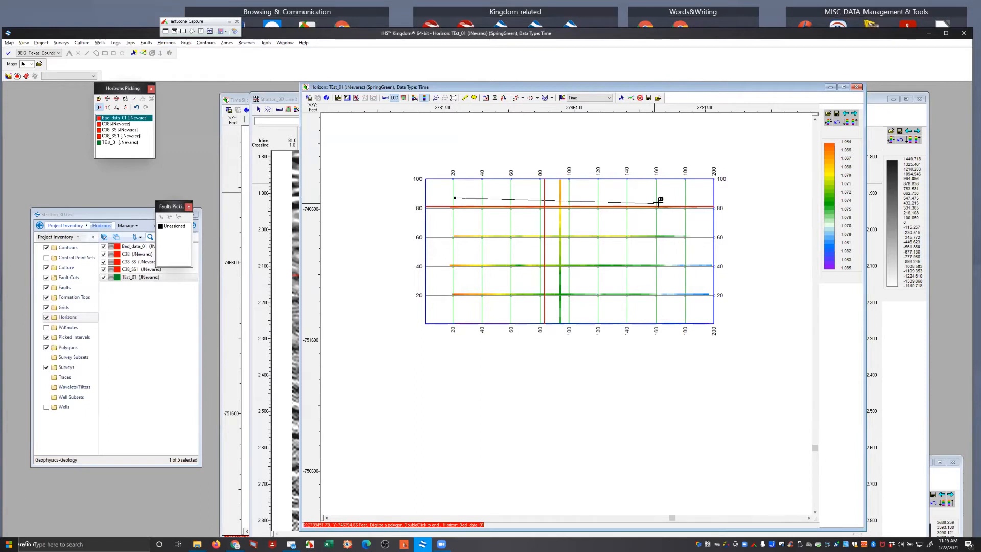
click(674, 200)
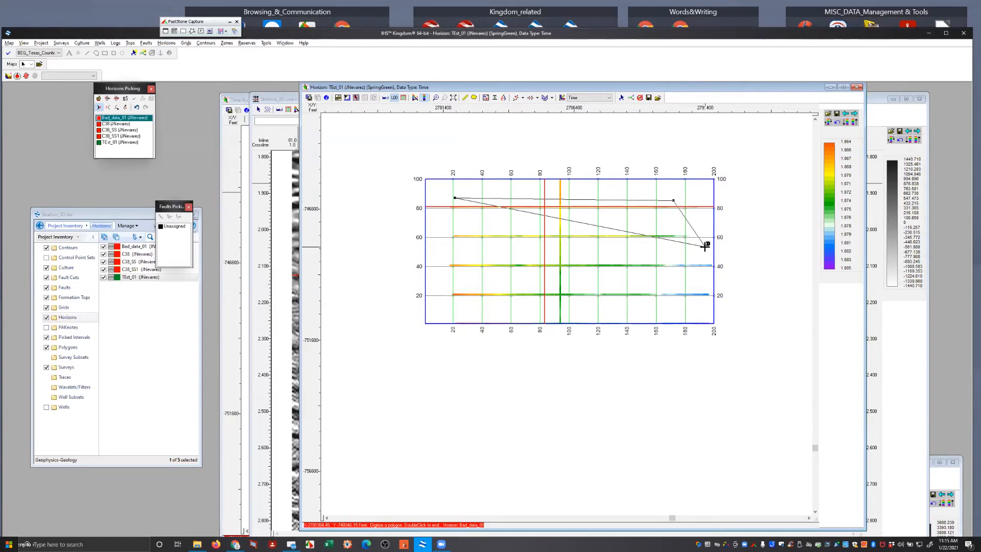
click(705, 248)
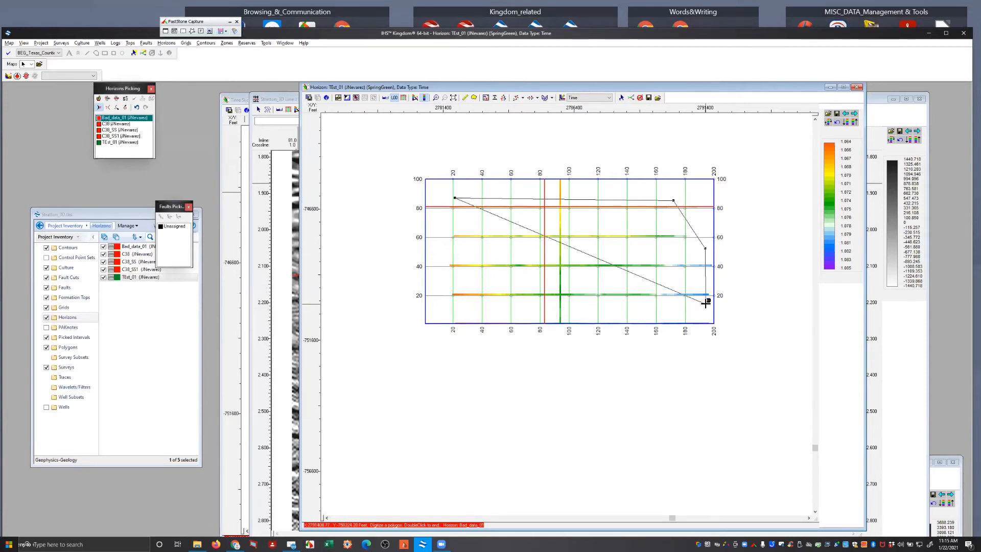
click(711, 305)
click(673, 317)
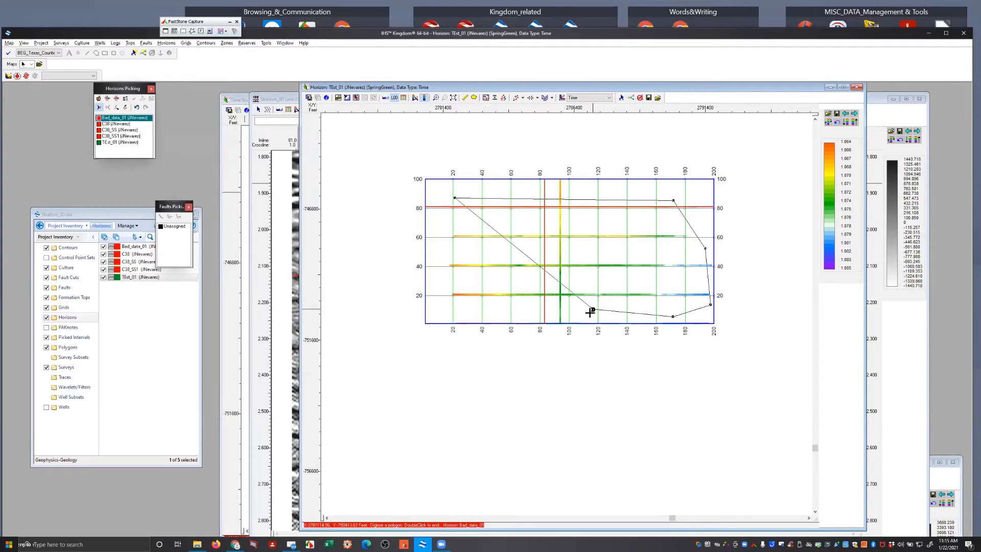
click(560, 322)
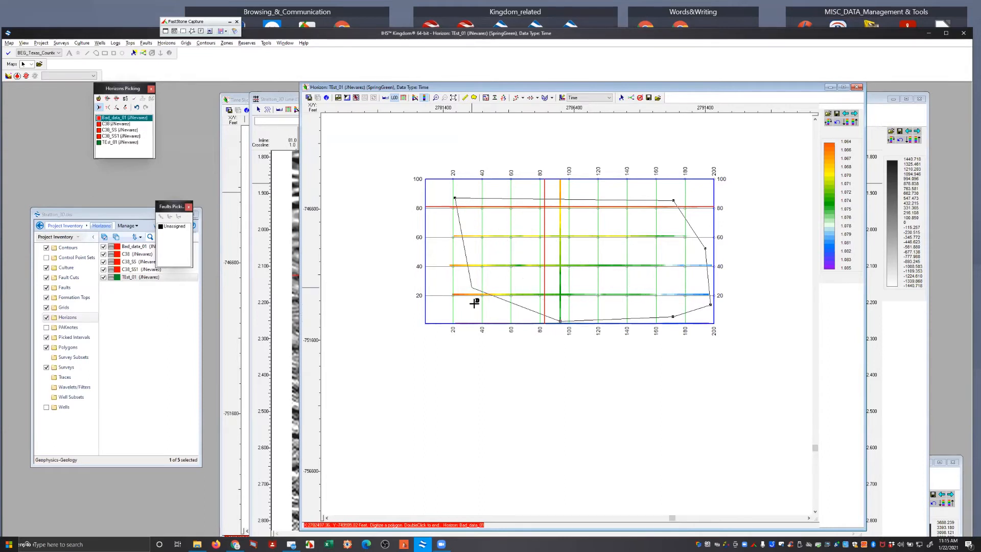
click(442, 316)
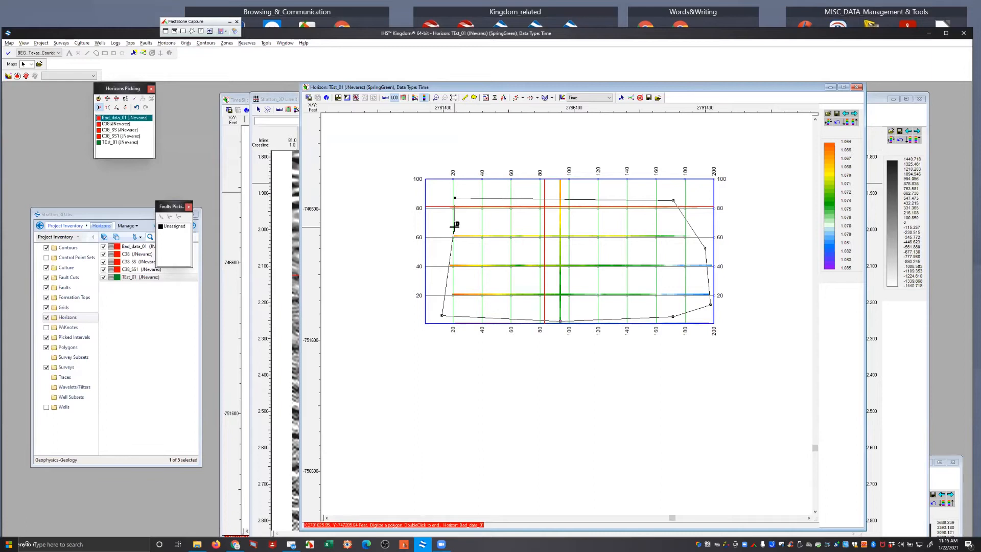
Close the polygon without saving it and run the 3D Seeker autopick of TEst_01 on the Stratton (Time) data
double_click(442, 223)
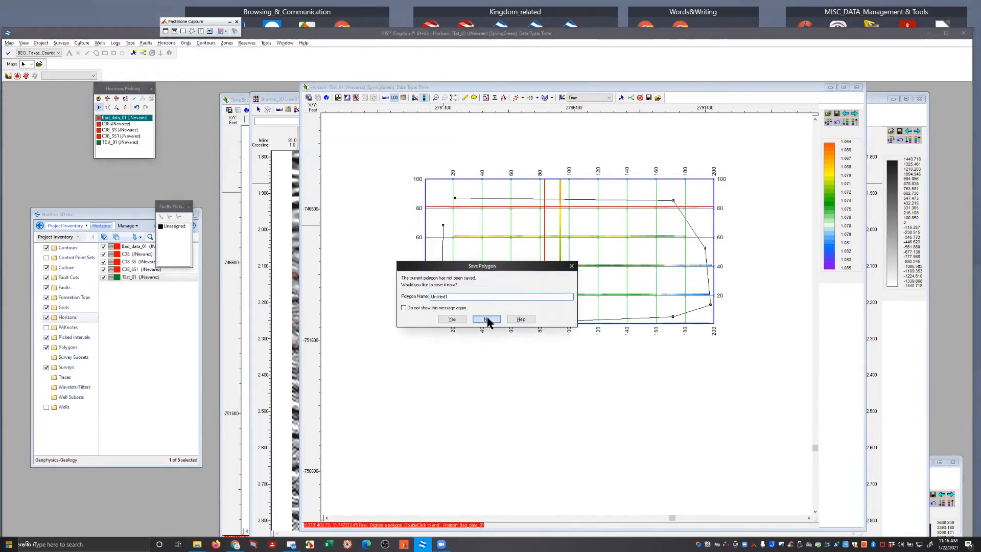
click(485, 319)
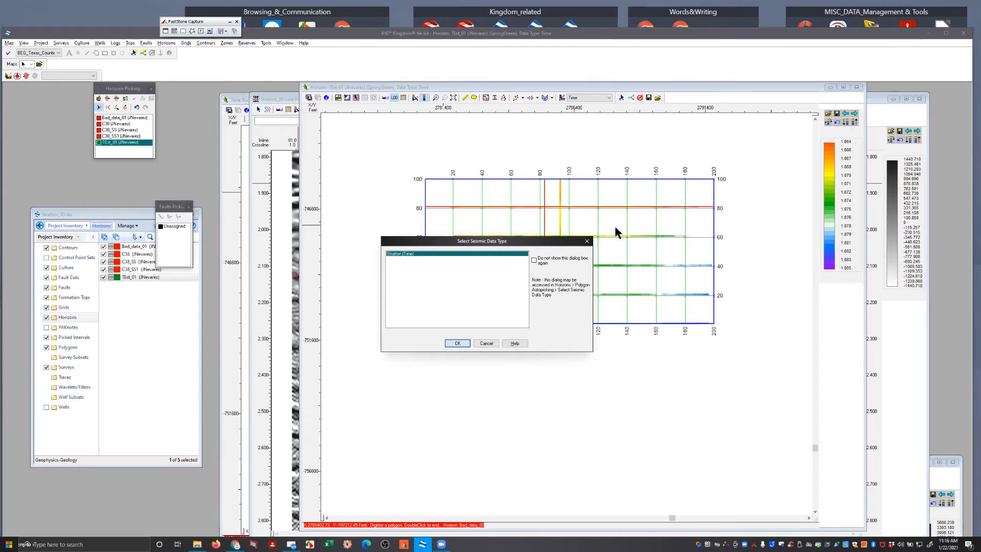
click(457, 343)
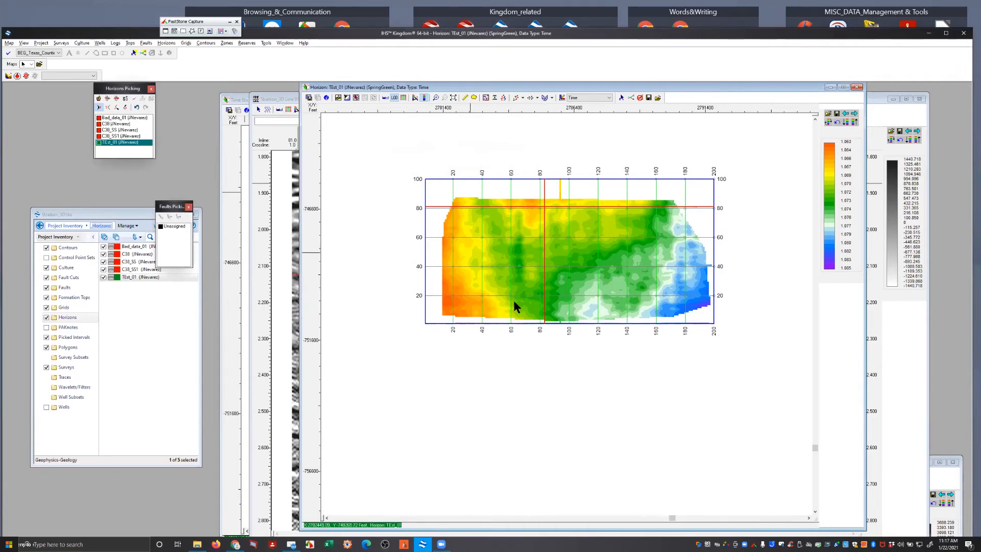
Digitize a single arbitrary line across the map from about inline 10, crossline 12 to inline 17, crossline 198, and view its section up to TEst_01
right_click(479, 241)
mouse_move(535, 314)
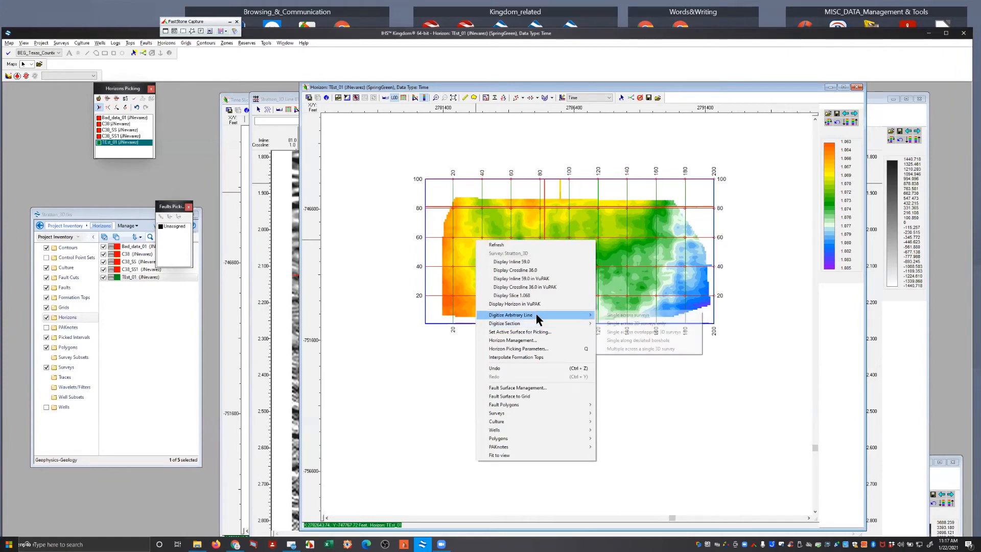
click(628, 315)
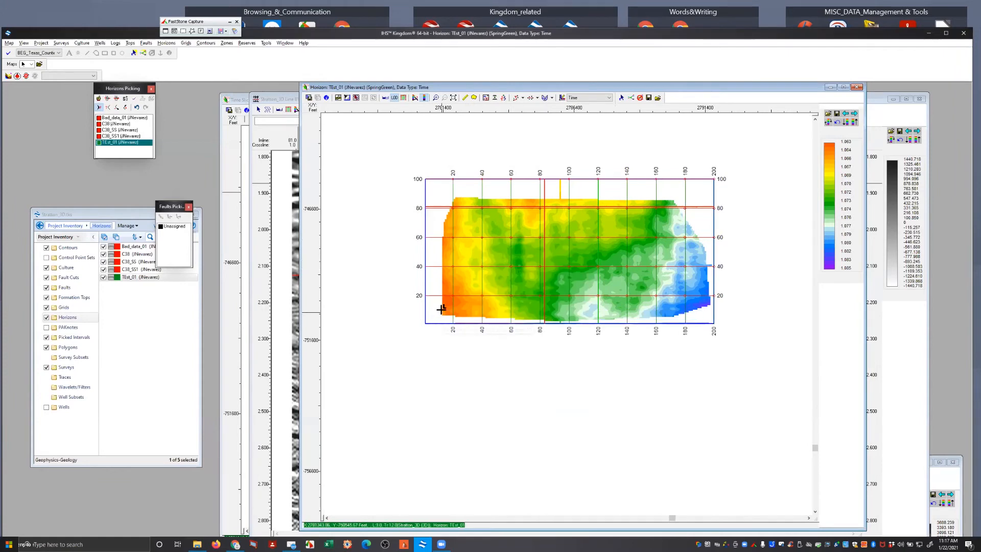
click(469, 287)
click(495, 265)
click(530, 256)
click(567, 256)
click(613, 257)
click(641, 281)
click(649, 289)
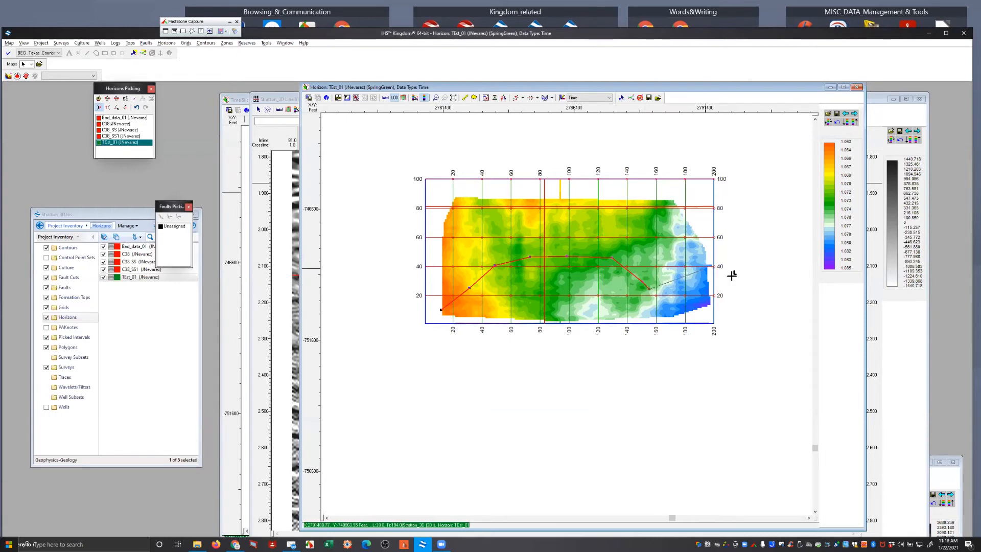
double_click(712, 299)
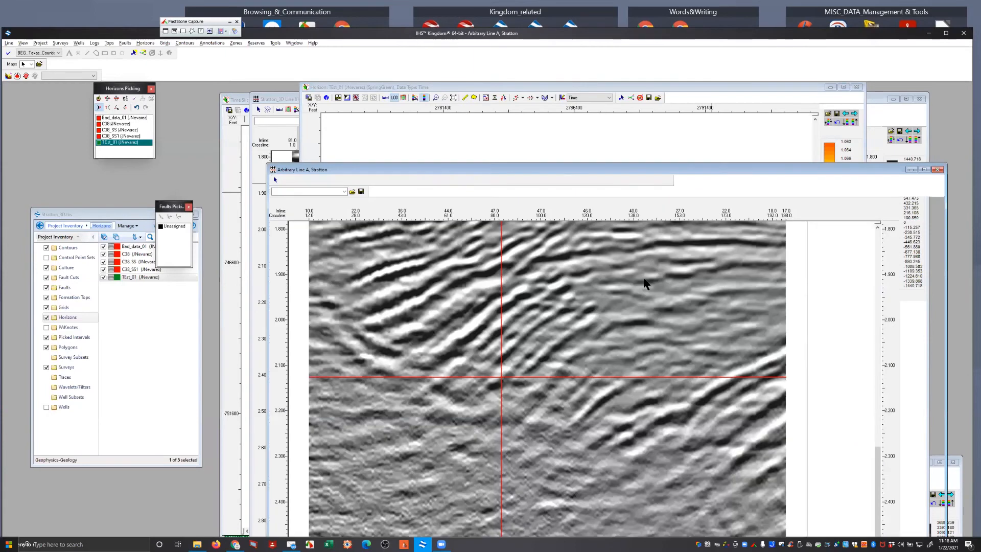
drag(618, 168, 568, 82)
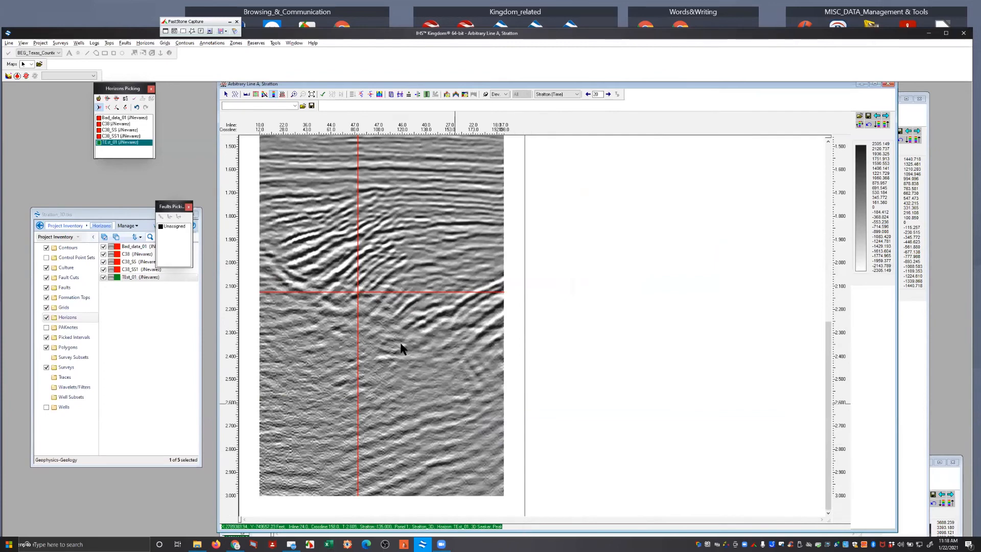
drag(823, 347, 828, 324)
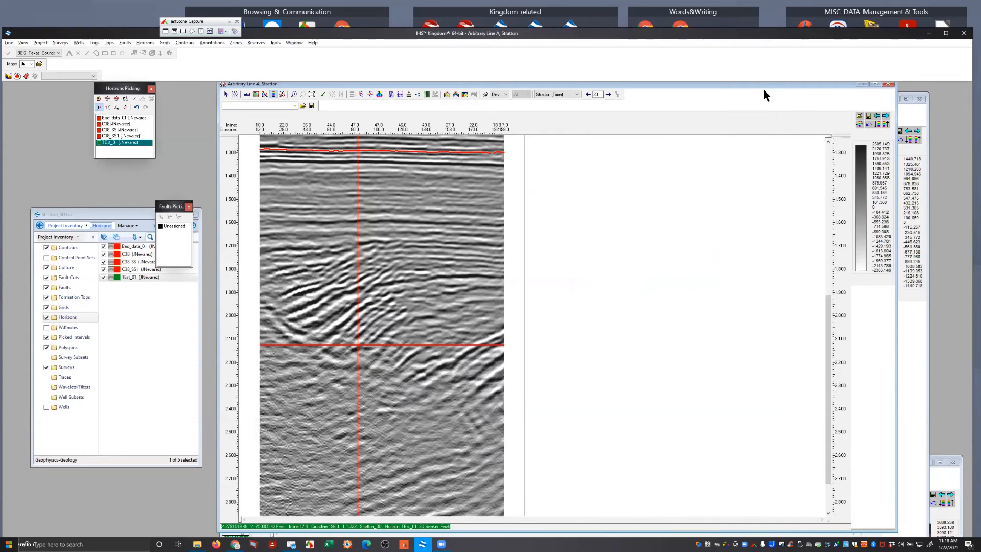
Move the arbitrary line section clear of the map and display TEst_01's Confidence data type
drag(764, 88, 746, 411)
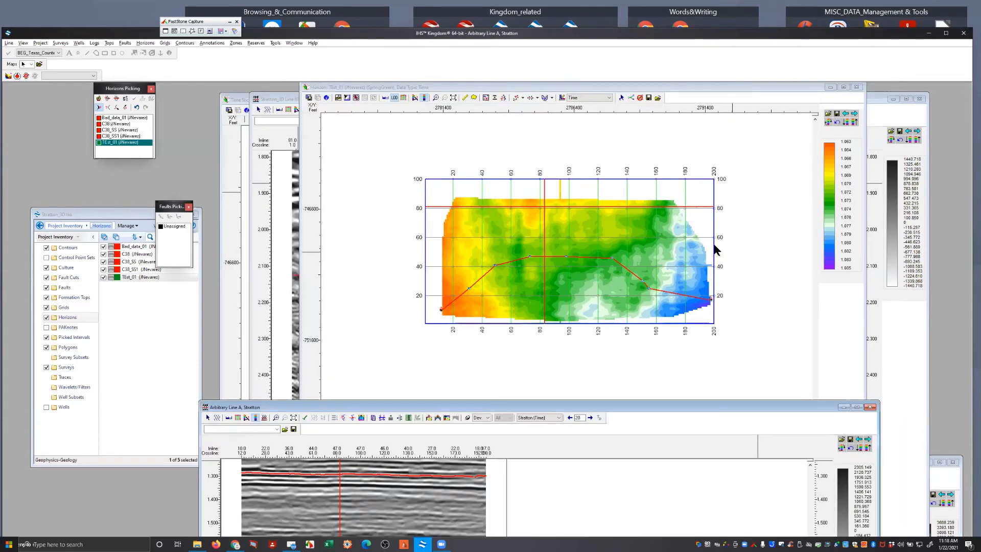
click(581, 98)
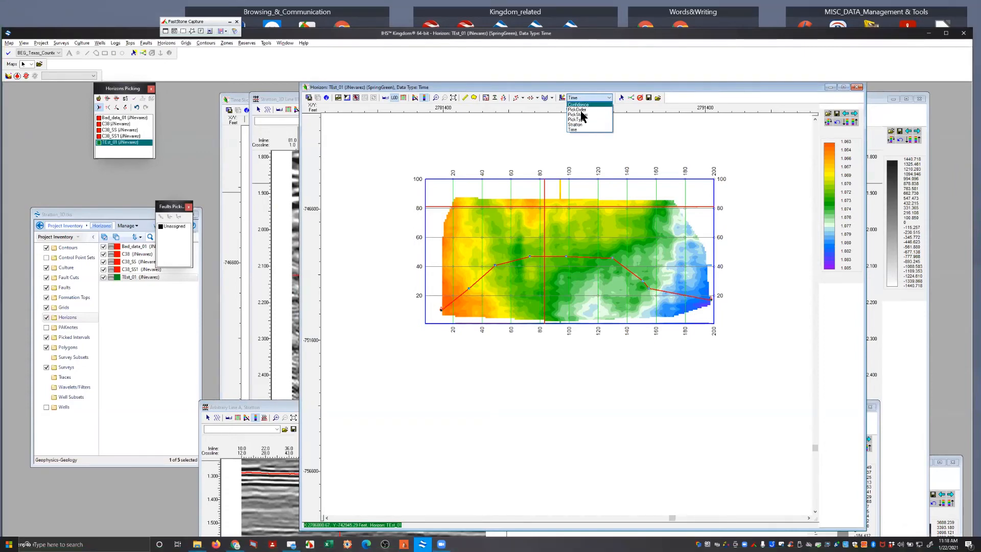
click(582, 105)
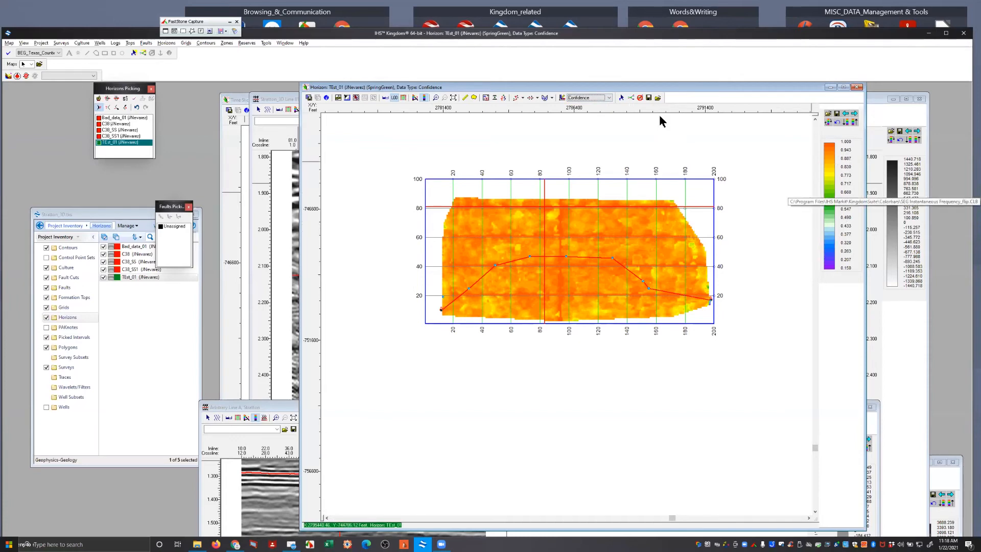
Display TEst_01's PickOrder data type on the map, followed by its Stratton data type
click(601, 97)
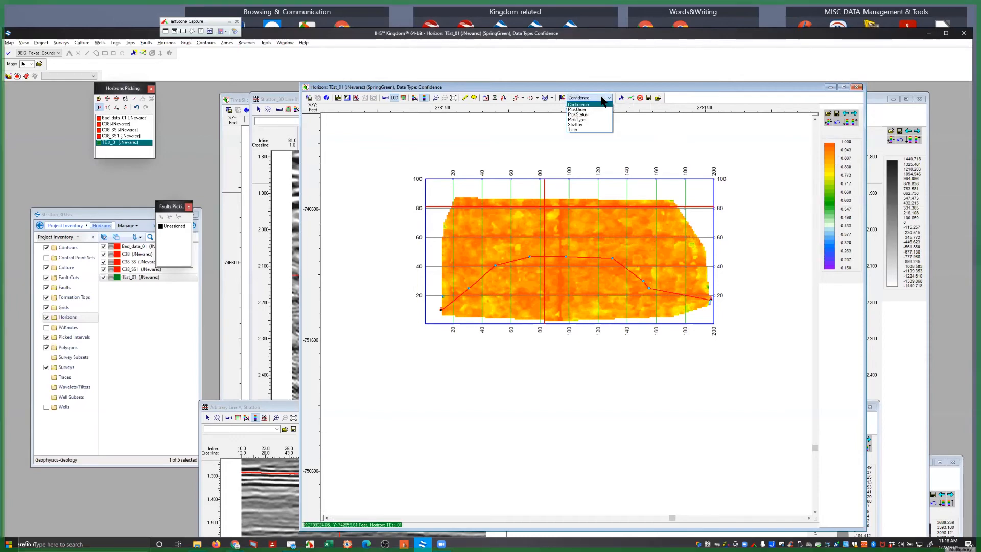
click(577, 110)
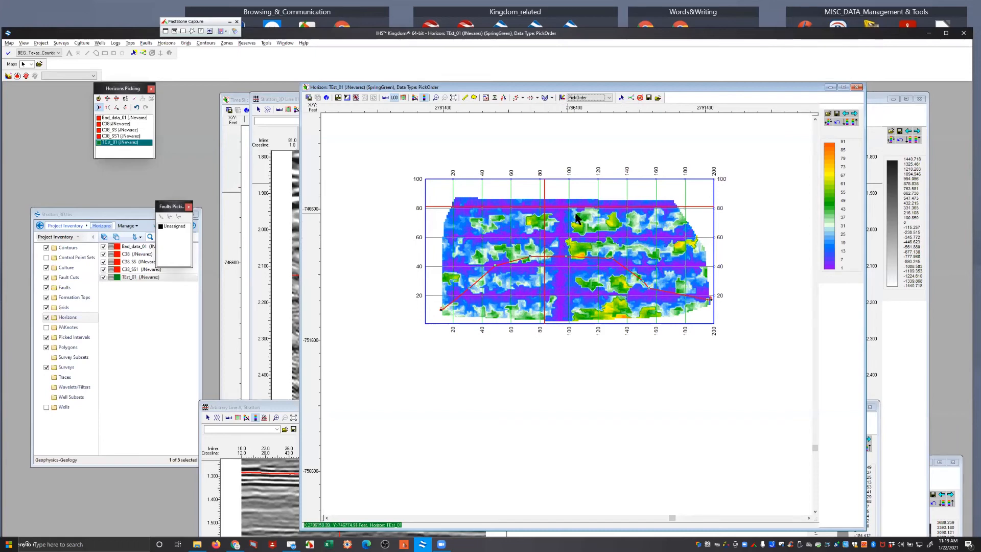
click(596, 99)
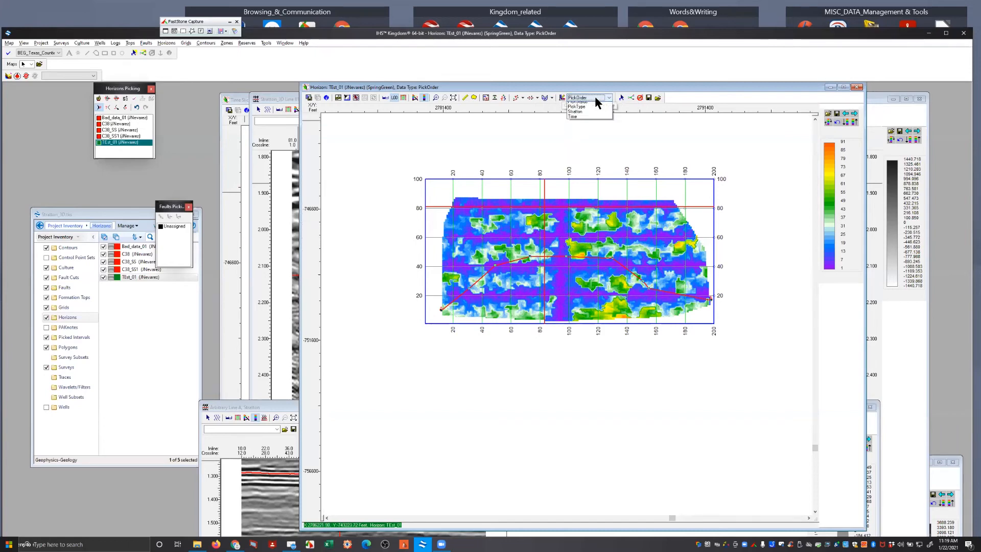
click(591, 125)
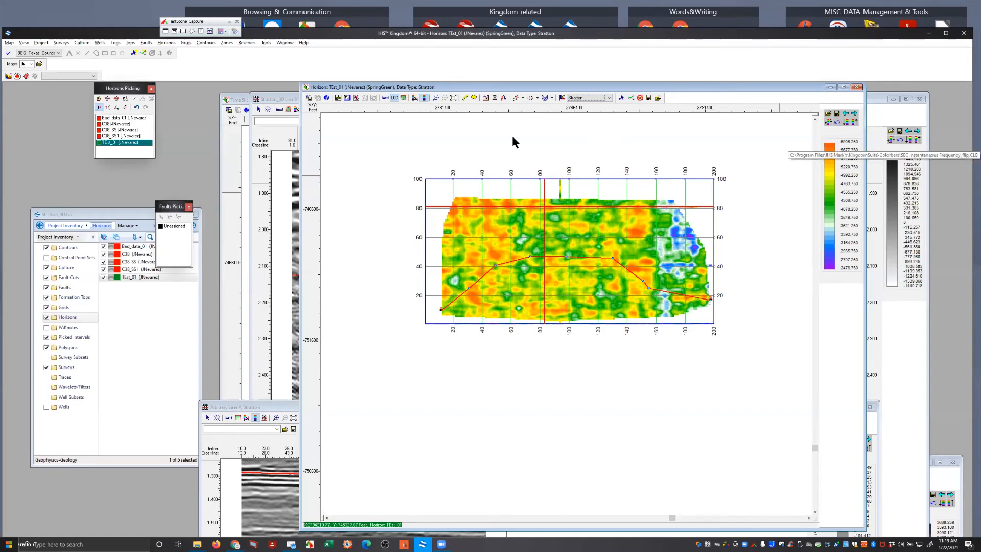
Set the end value of the Stratton map's color bar to 0 and accept the color change
click(415, 97)
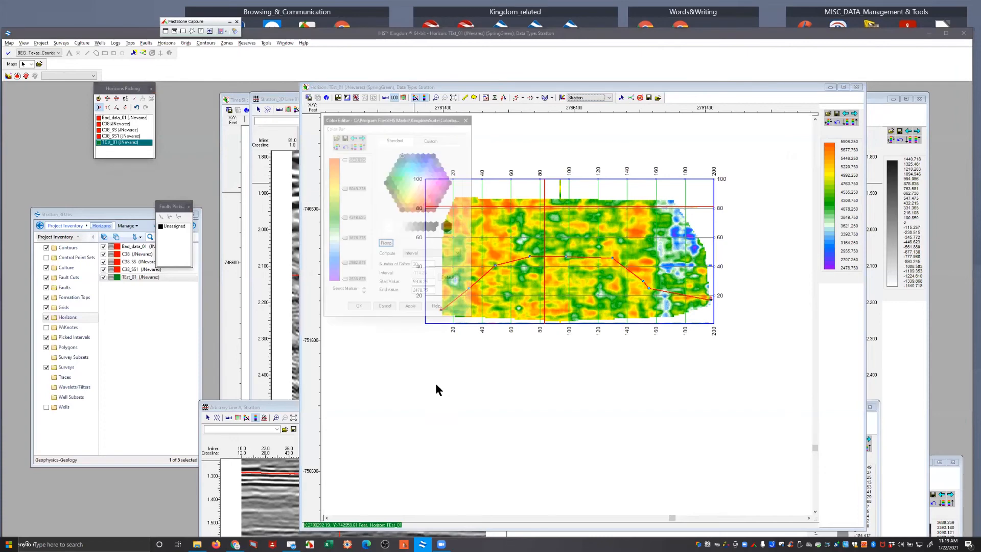
drag(431, 293, 391, 293)
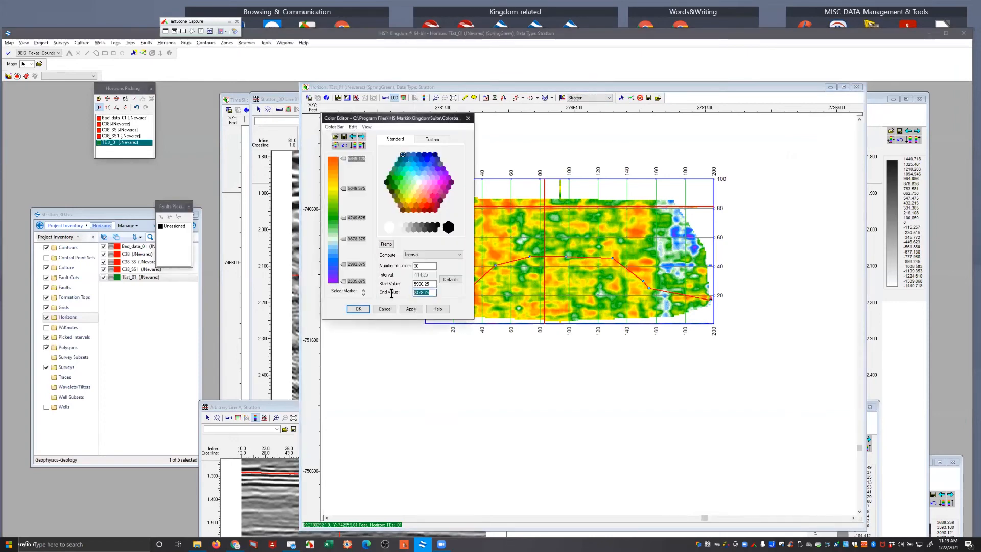
text(0)
click(412, 309)
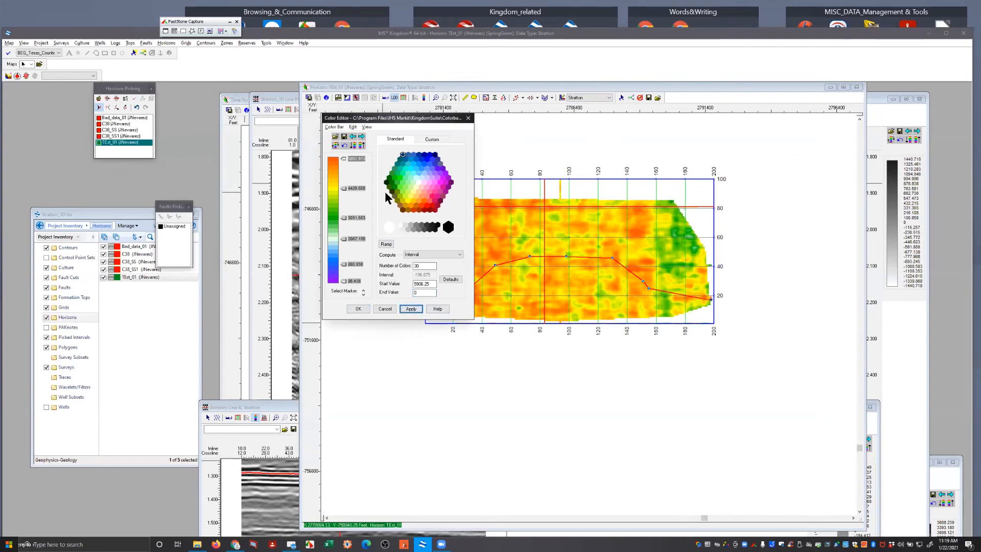
drag(391, 119, 395, 126)
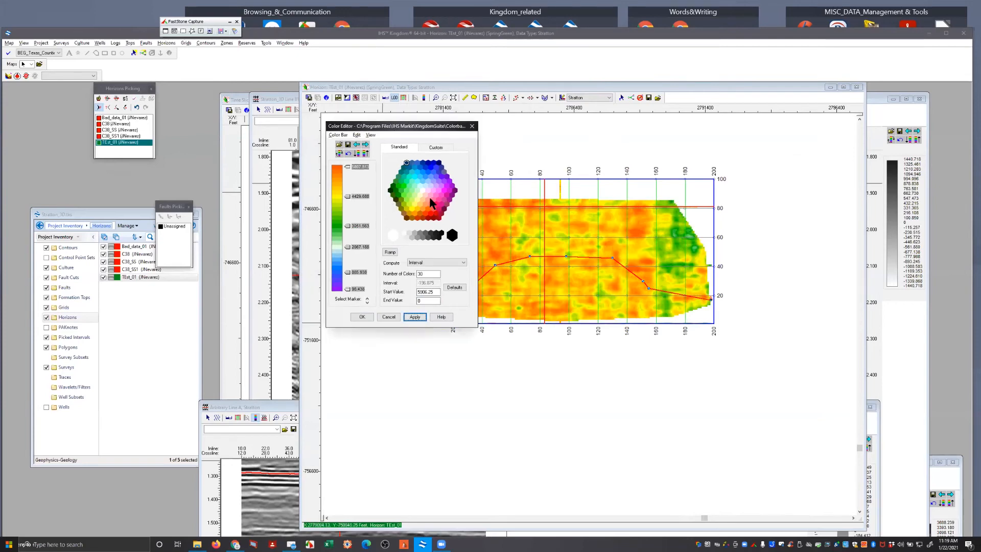
drag(368, 125, 334, 142)
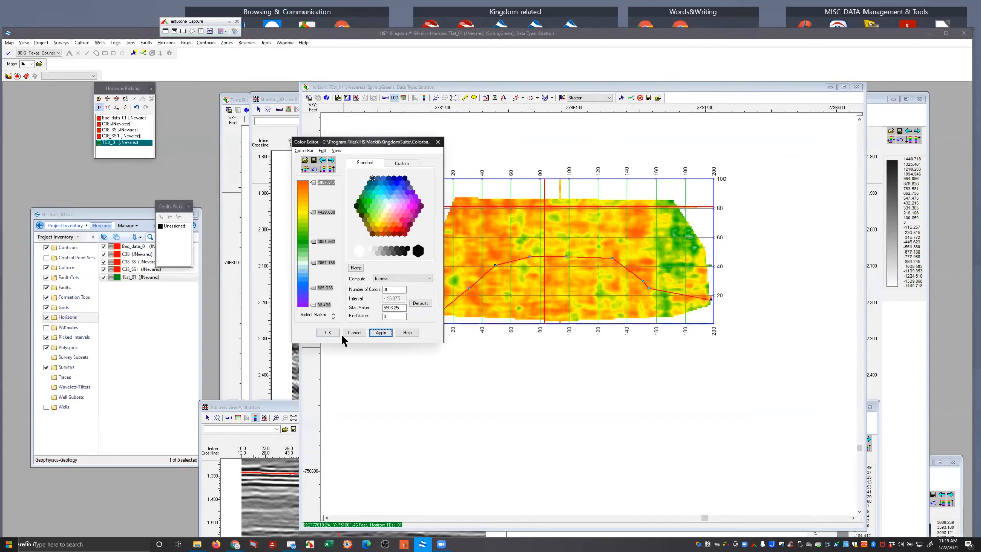
click(326, 333)
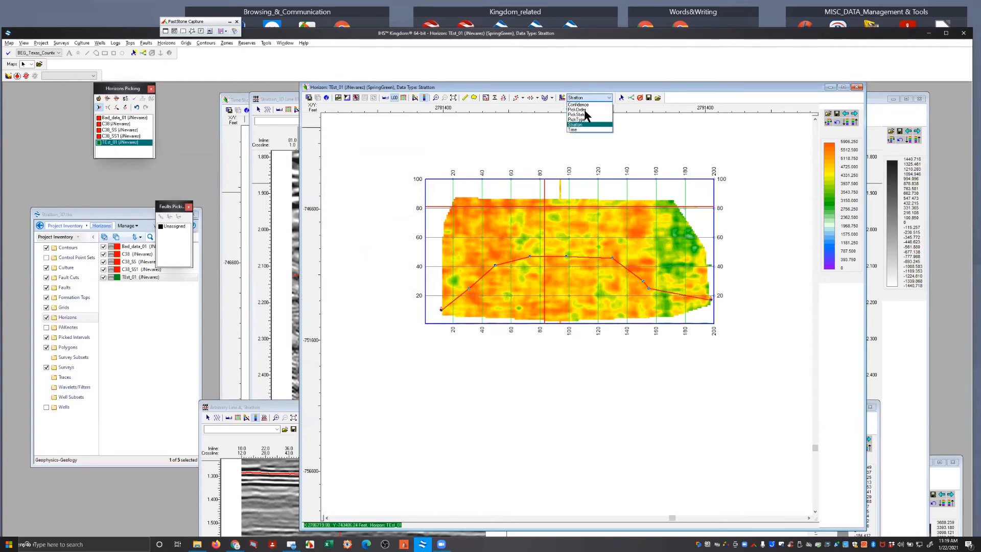
Display TEst_01's Time data type and open the contour computation for that horizon
click(581, 129)
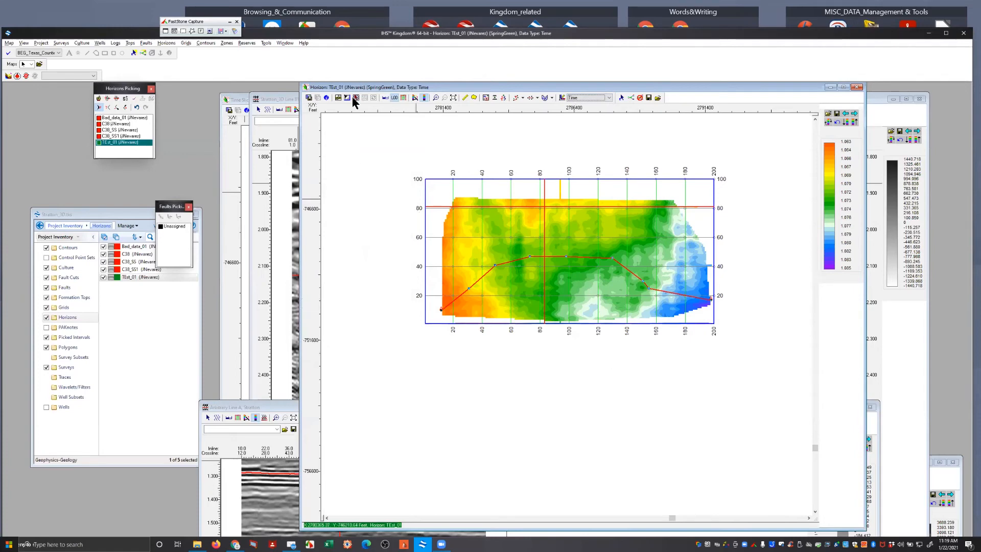
click(356, 97)
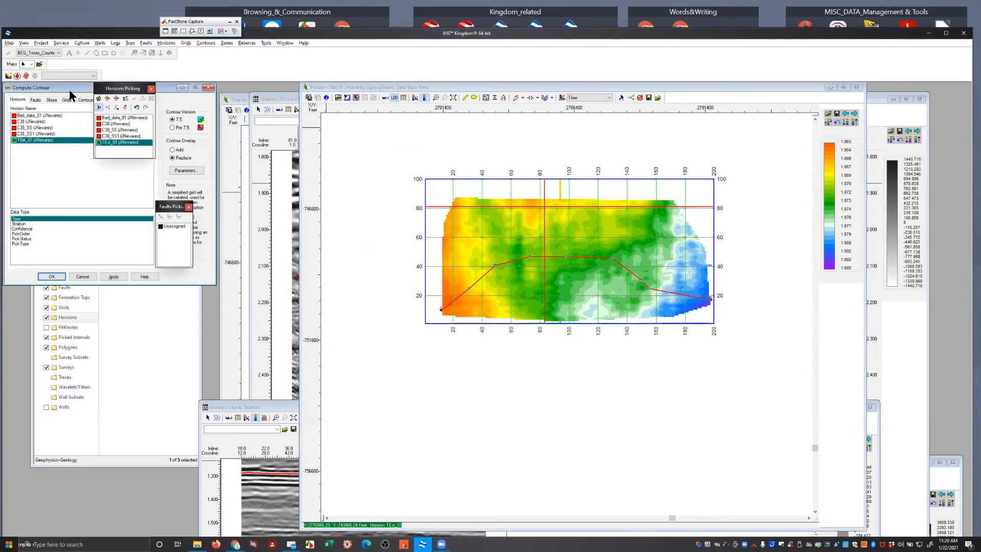
drag(70, 91, 389, 89)
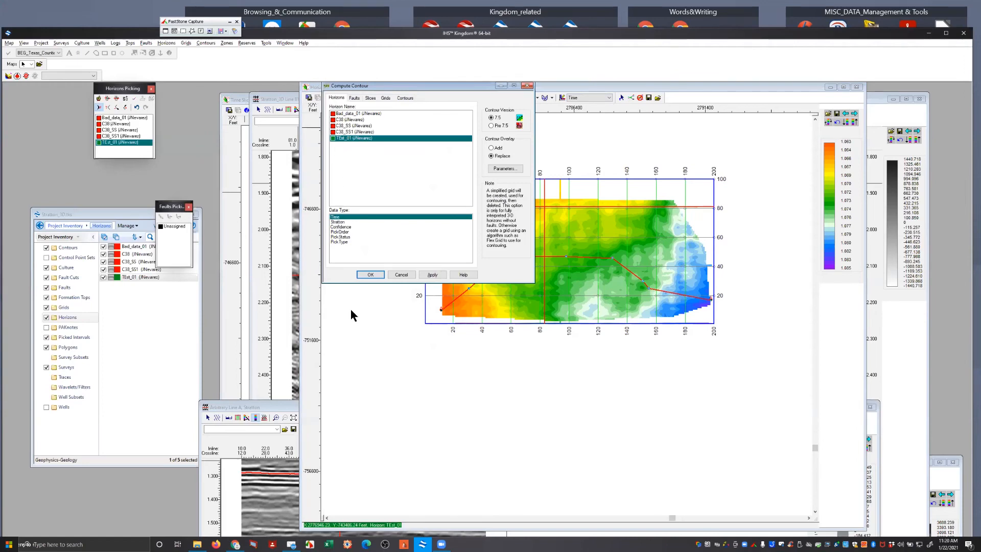
Compute TEst_01 Time contours with a 0.0005 contour interval and Detail Threshold enabled
click(498, 169)
click(501, 171)
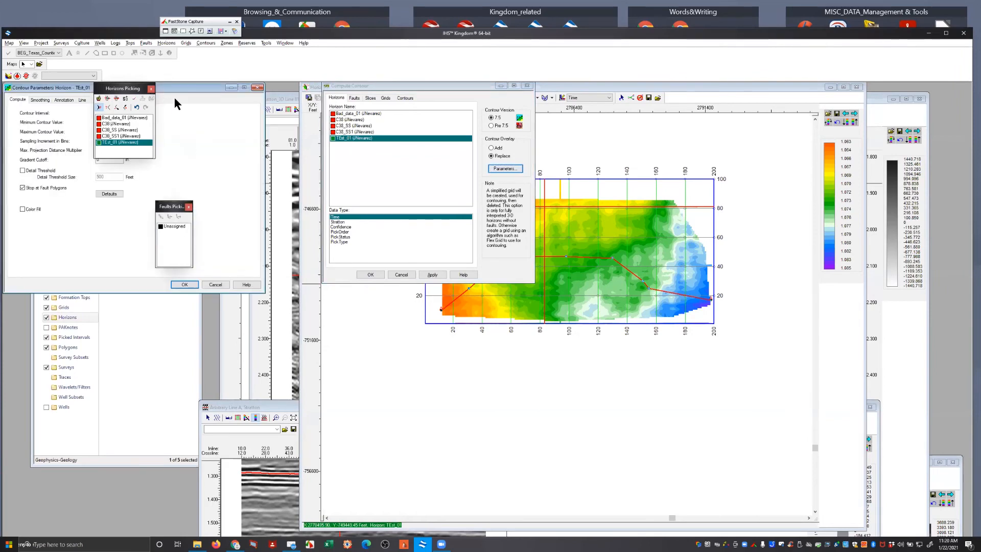
drag(174, 88, 721, 111)
click(661, 137)
key(BackSpace)
key(BackSpace)
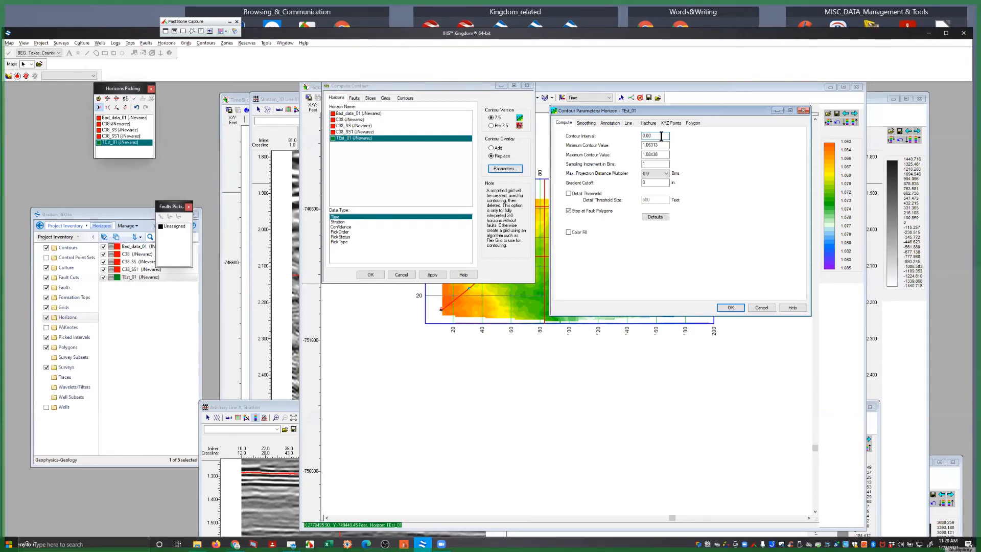
text(5)
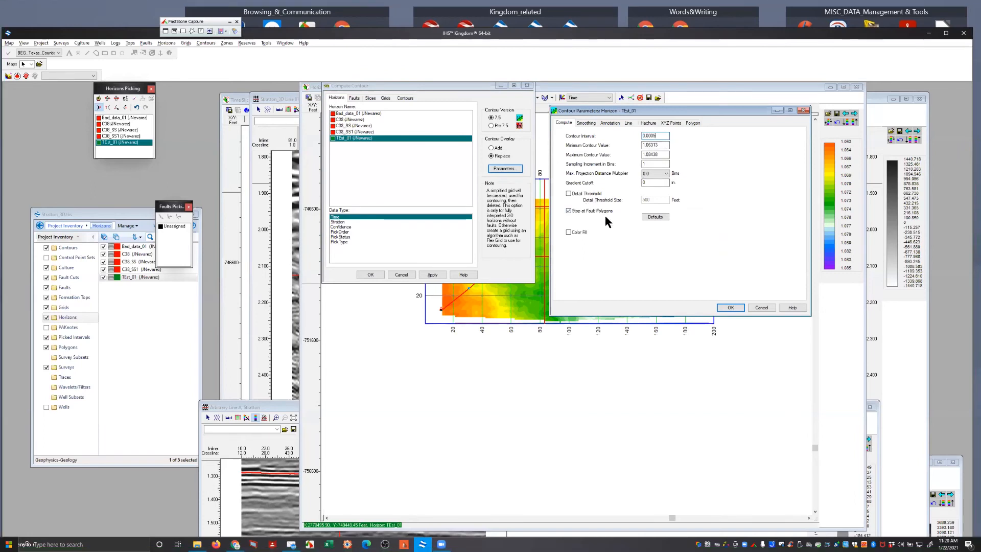
click(571, 194)
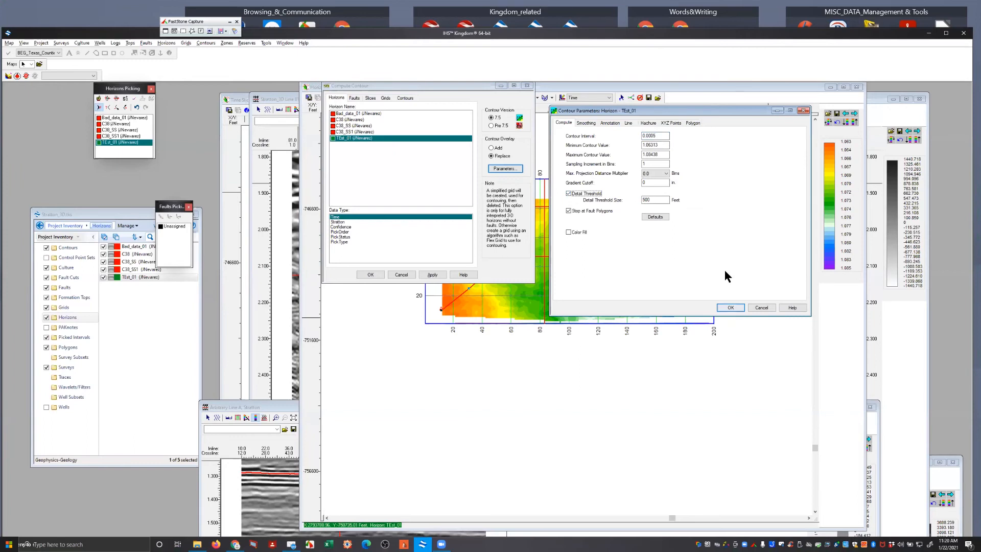
click(731, 308)
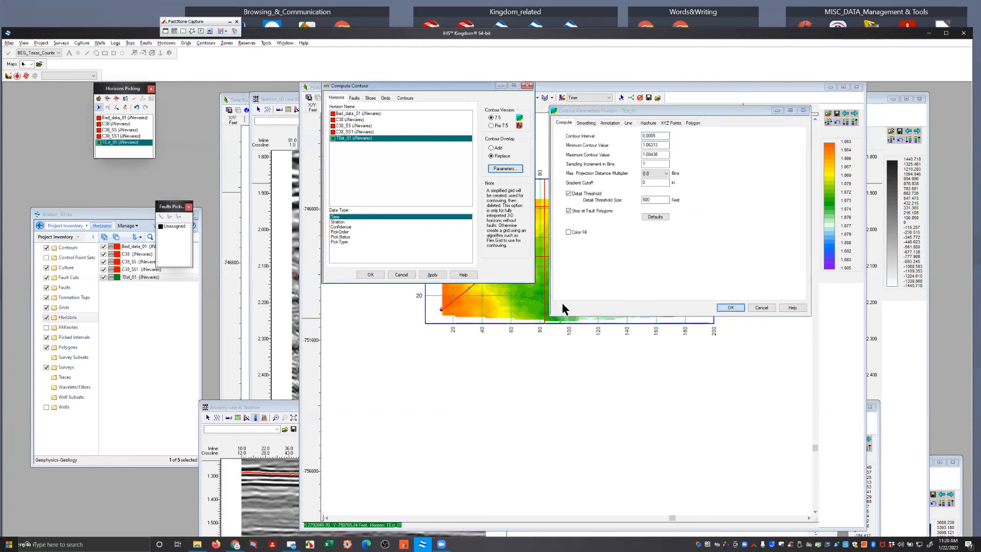
click(435, 275)
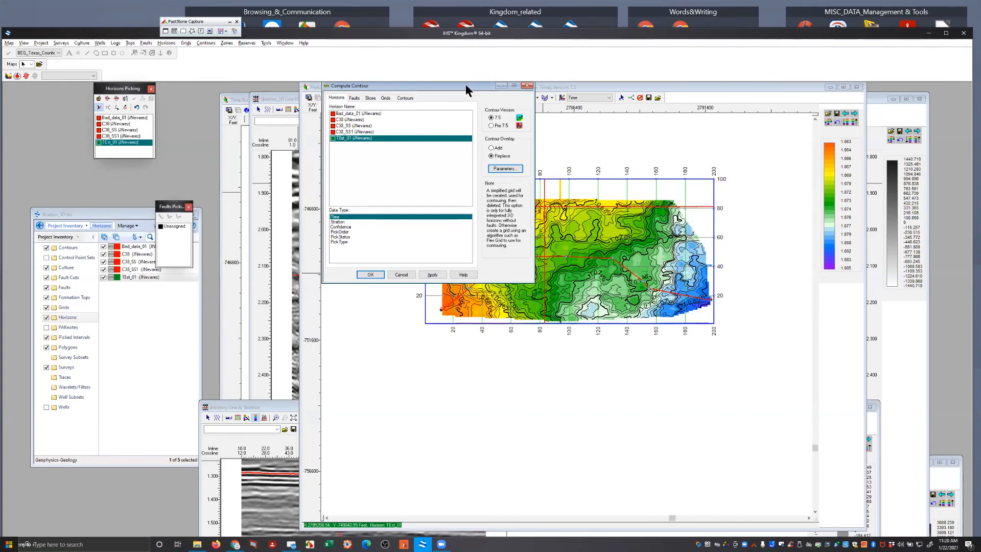
Recompute the TEst_01 contours with the Smoothing line method at High level, keeping the dialog clear of the map
drag(465, 85, 336, 144)
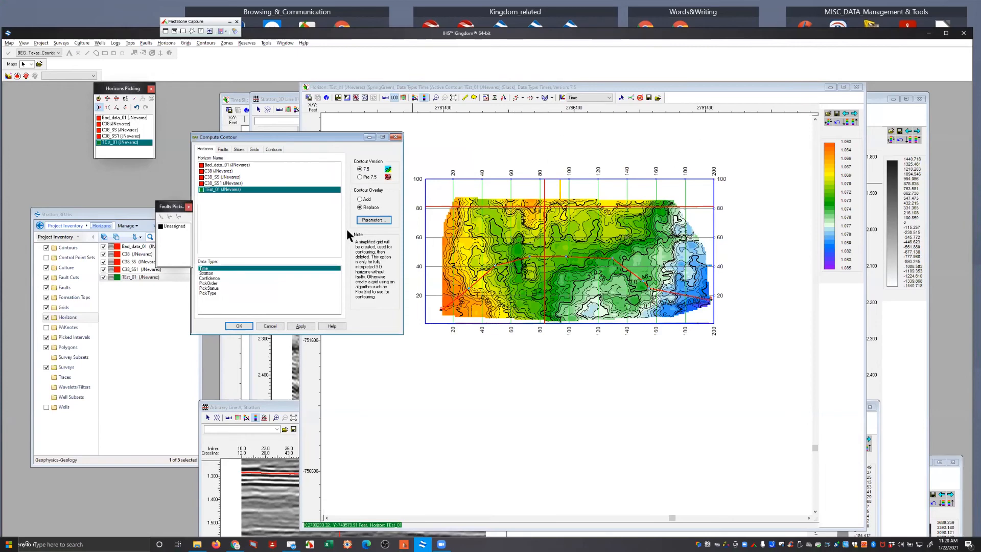
click(381, 223)
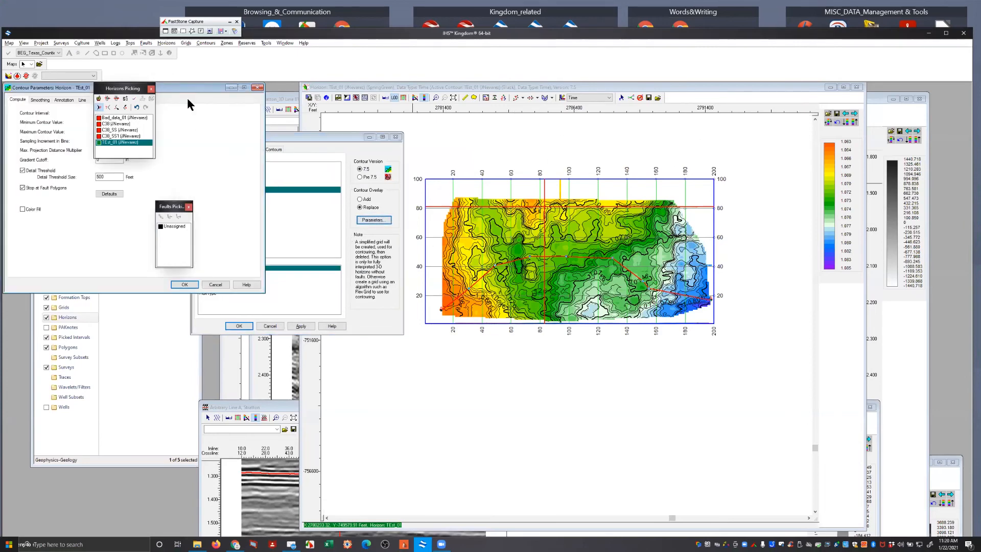
drag(187, 88, 321, 305)
click(173, 317)
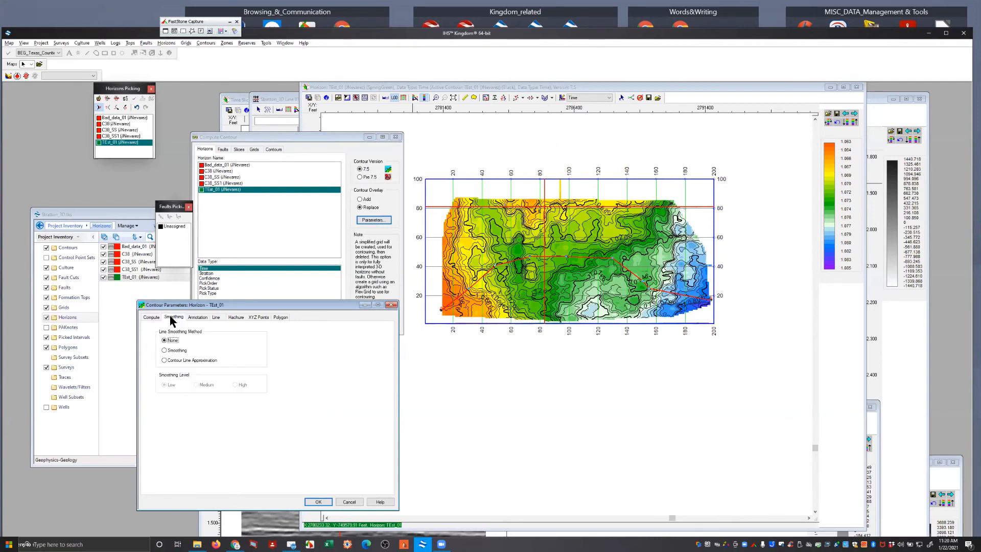
click(164, 350)
click(235, 385)
click(318, 502)
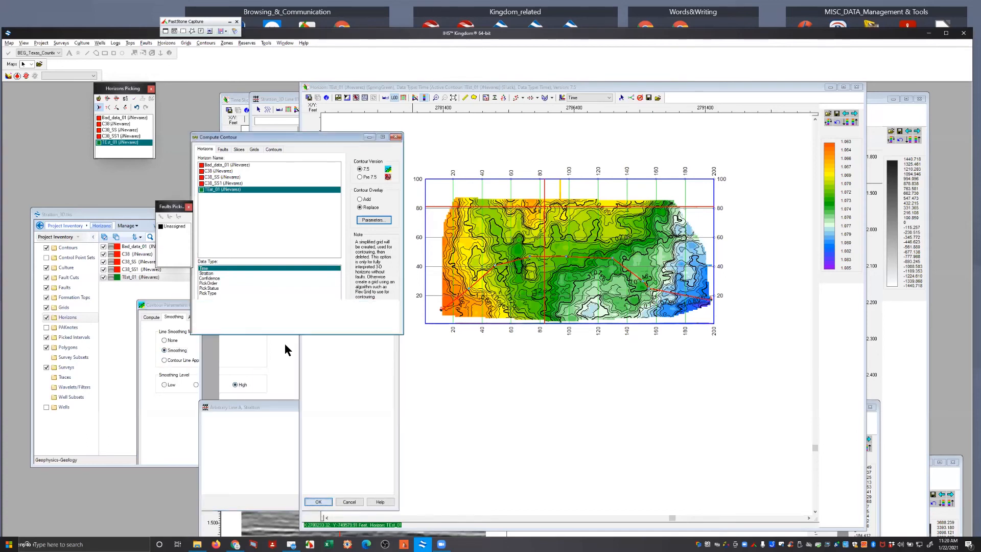
click(301, 326)
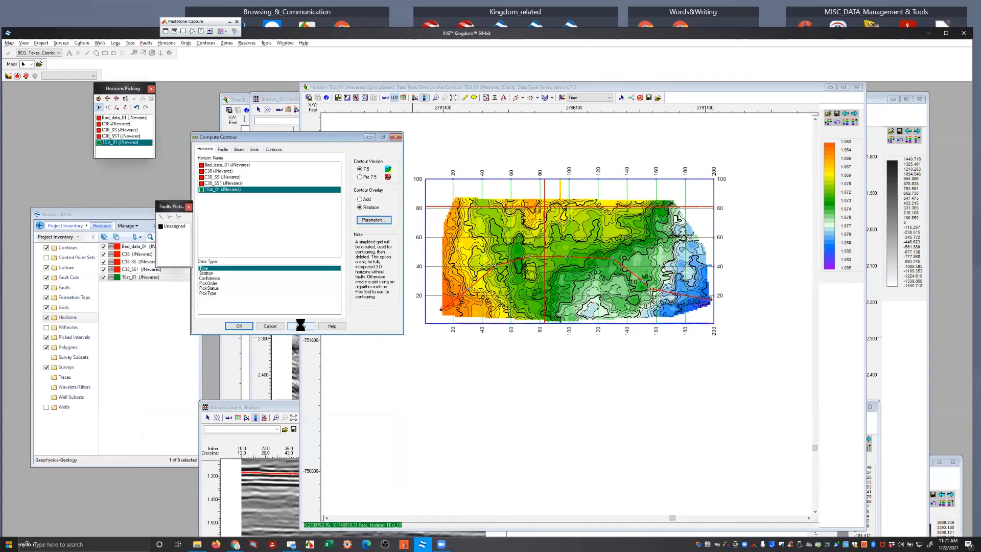
Review the TEst_01 contour parameters for annotation, line style, hachures, XYZ points, smoothing and computation, and close them without edits
click(375, 221)
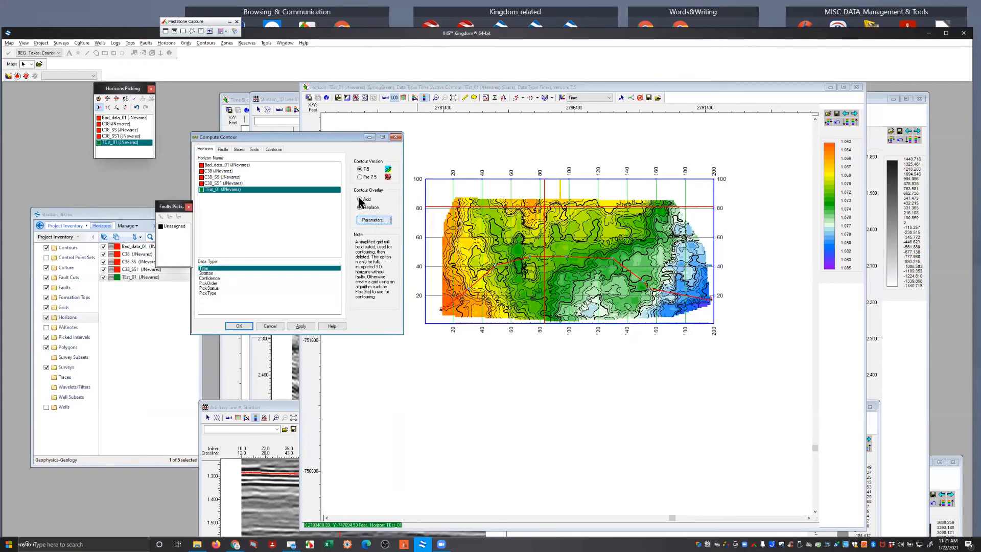
click(373, 220)
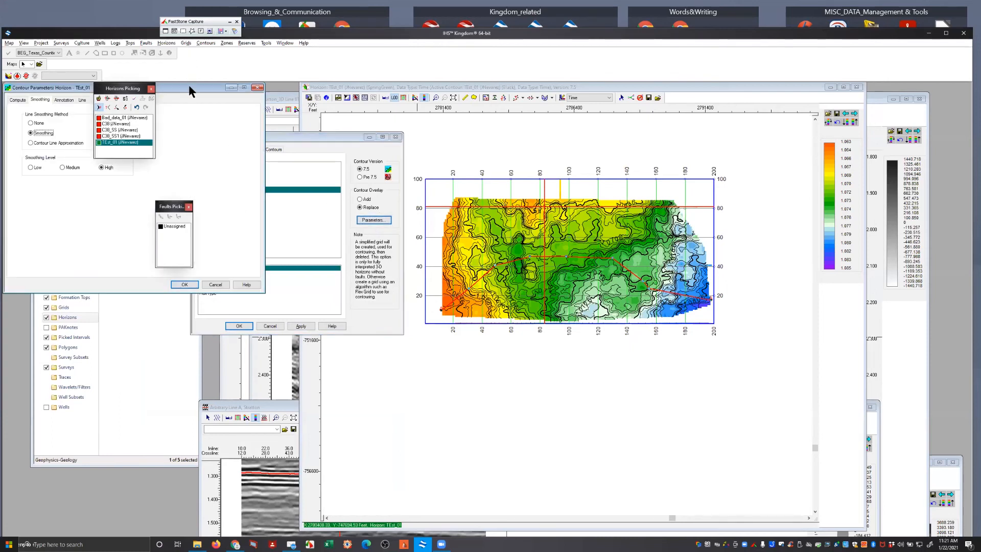
drag(189, 88, 399, 309)
click(231, 322)
click(254, 323)
click(276, 322)
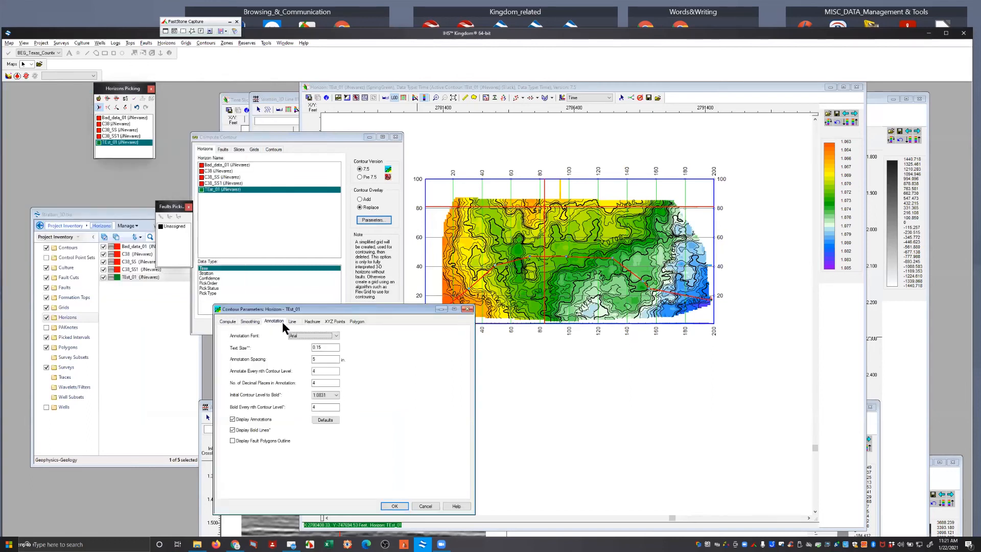
click(293, 322)
click(312, 322)
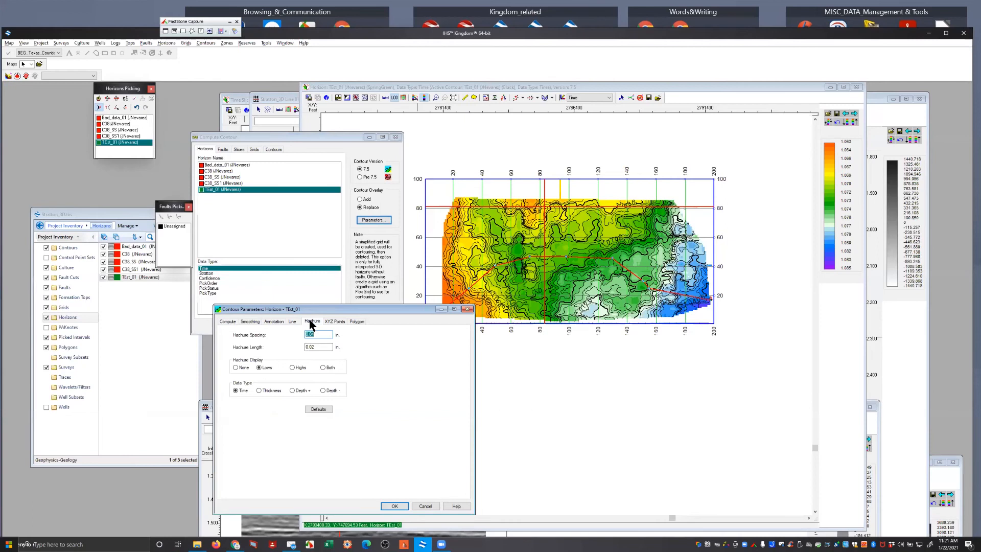
click(339, 323)
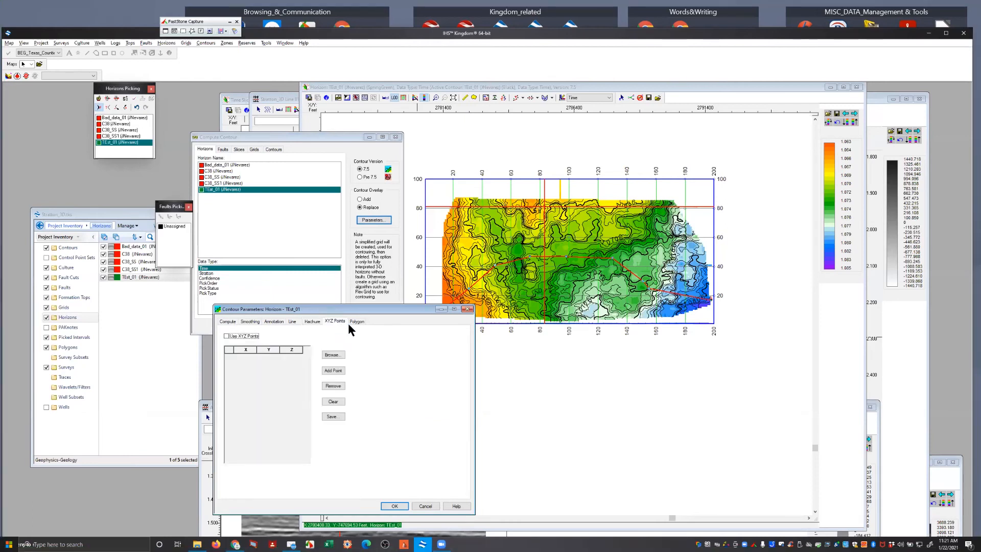
click(314, 322)
click(289, 321)
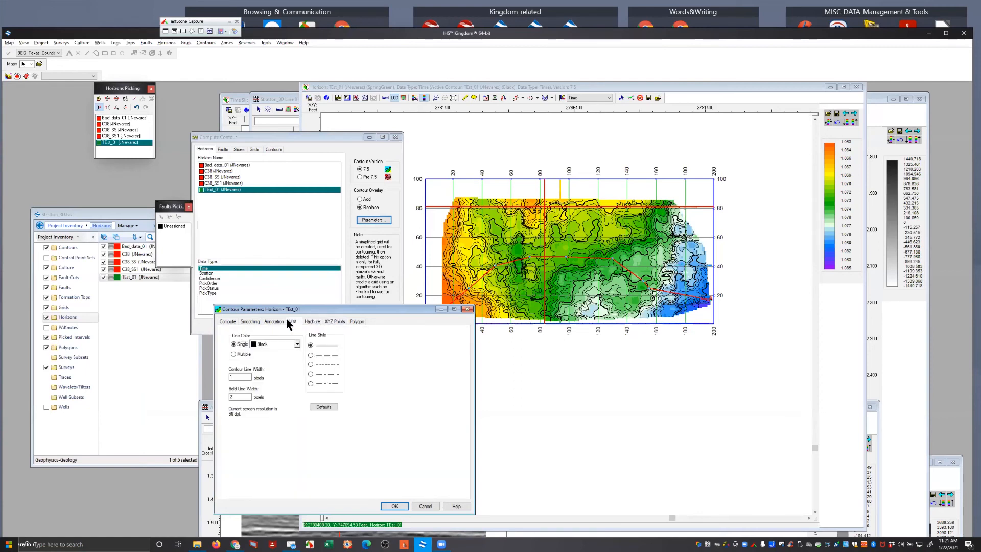
click(249, 321)
click(228, 321)
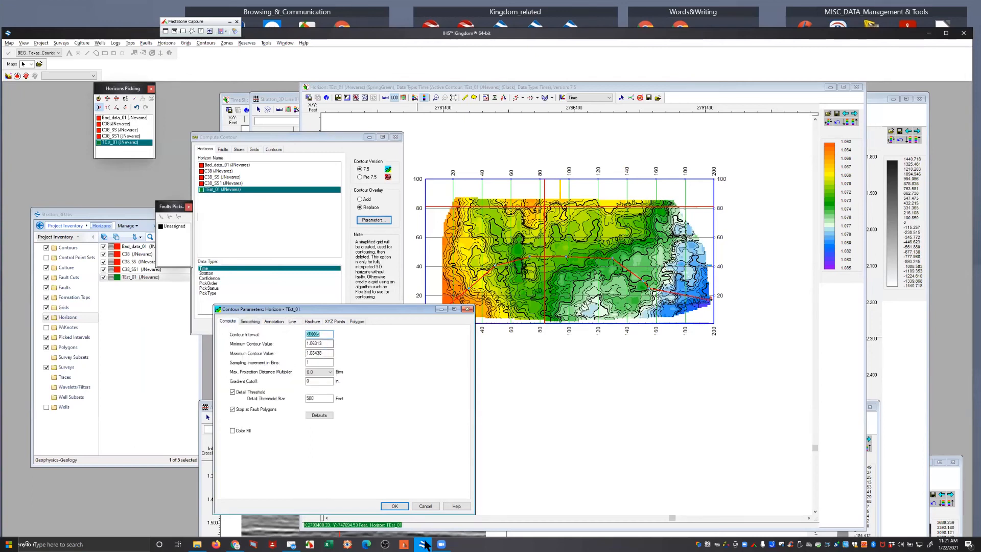
click(396, 506)
click(424, 506)
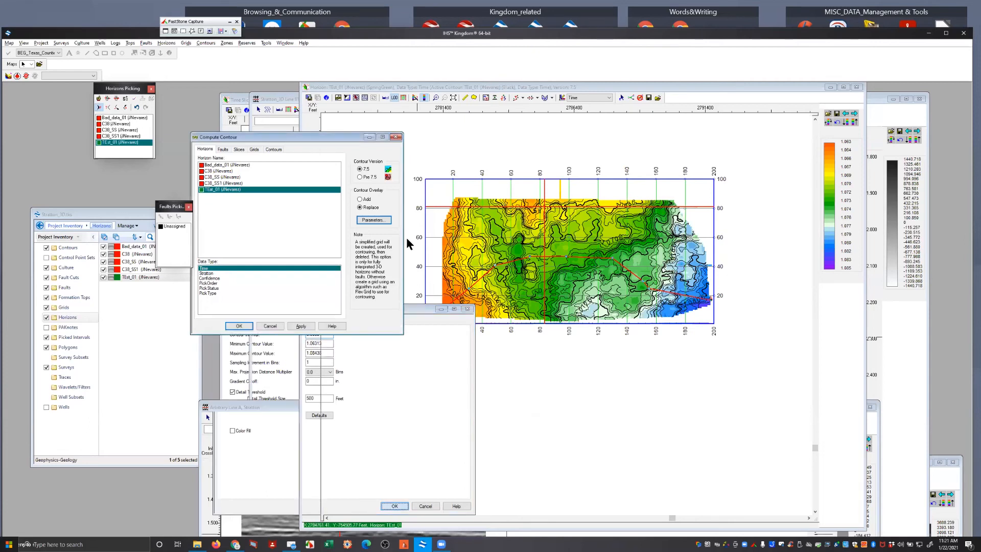
Zoom the map to the contoured TEst_01 survey area and bring the Stratton_3D project window over it
click(436, 98)
drag(415, 170, 723, 346)
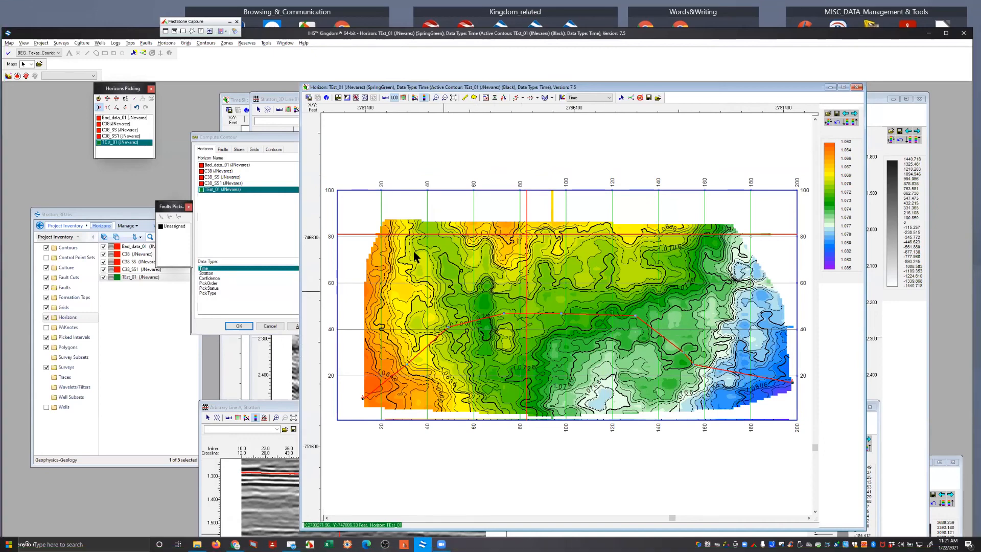
click(88, 213)
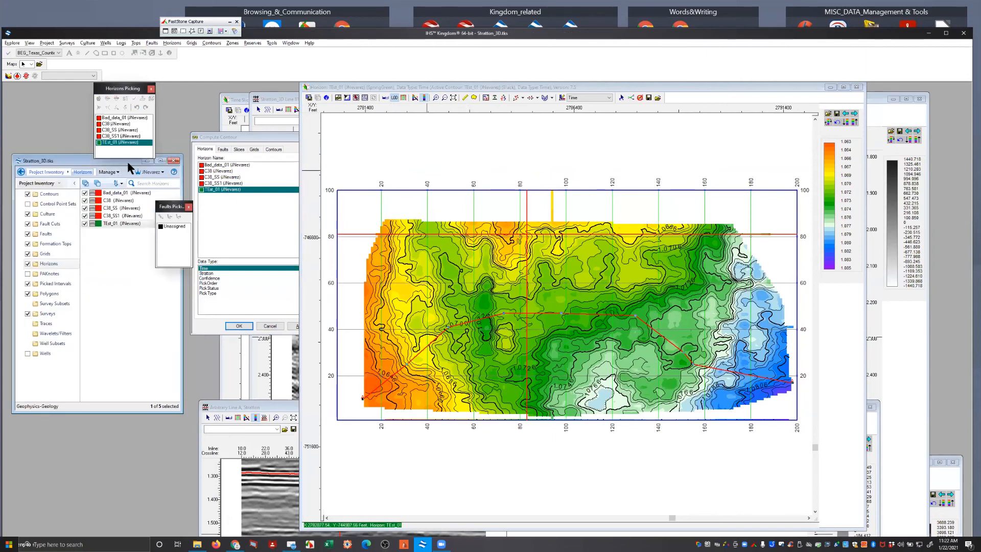
drag(128, 162, 639, 136)
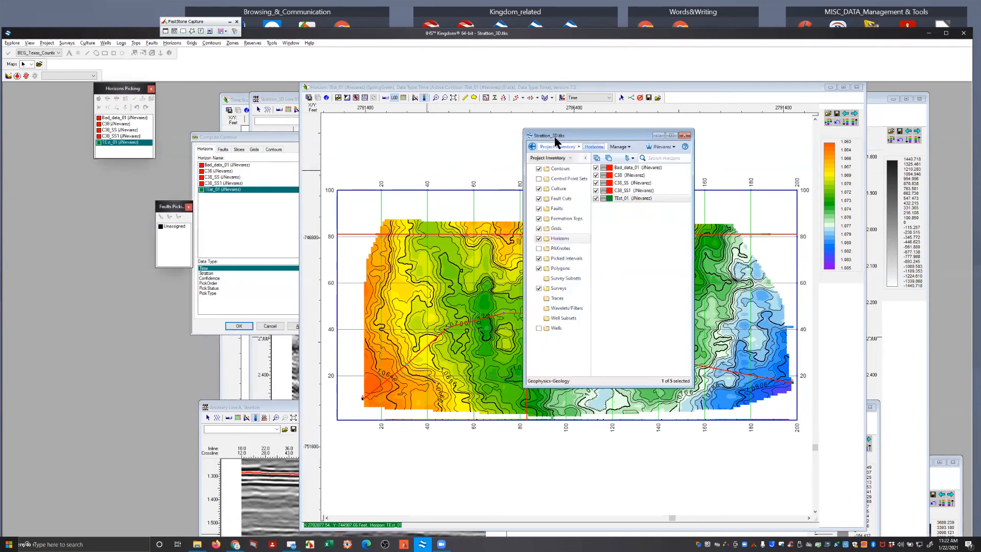
Move the project window clear of the TEst_01 map and turn on the Wells display
drag(555, 137, 51, 186)
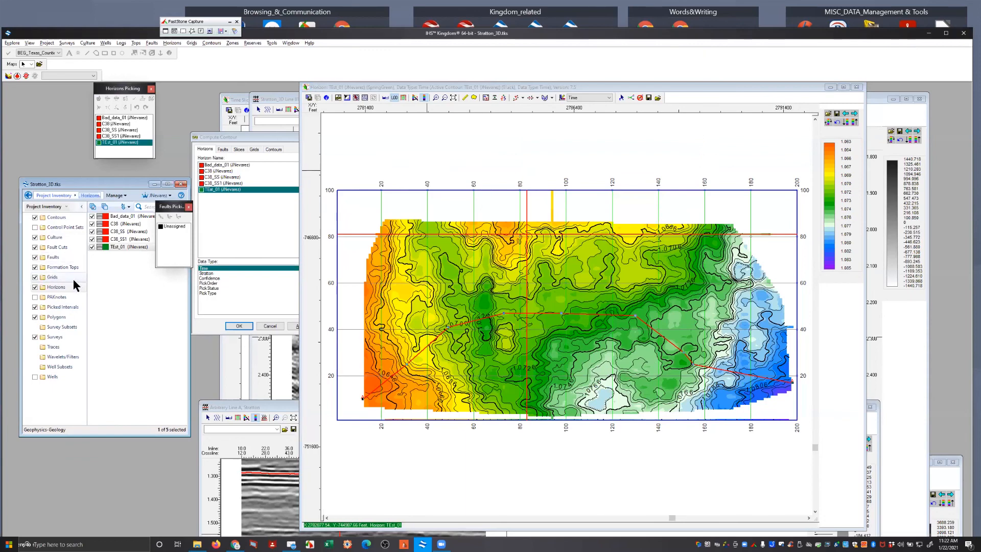
click(34, 378)
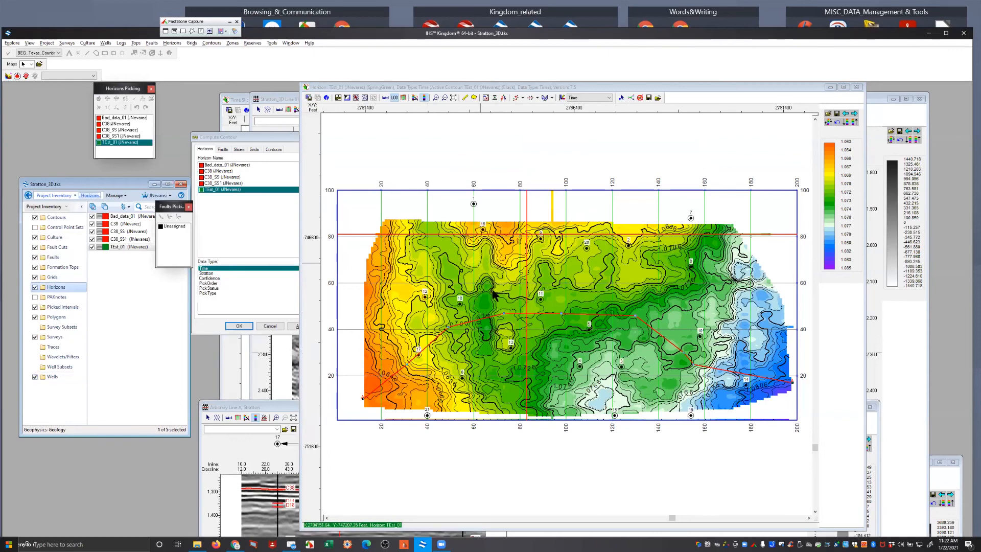
click(413, 158)
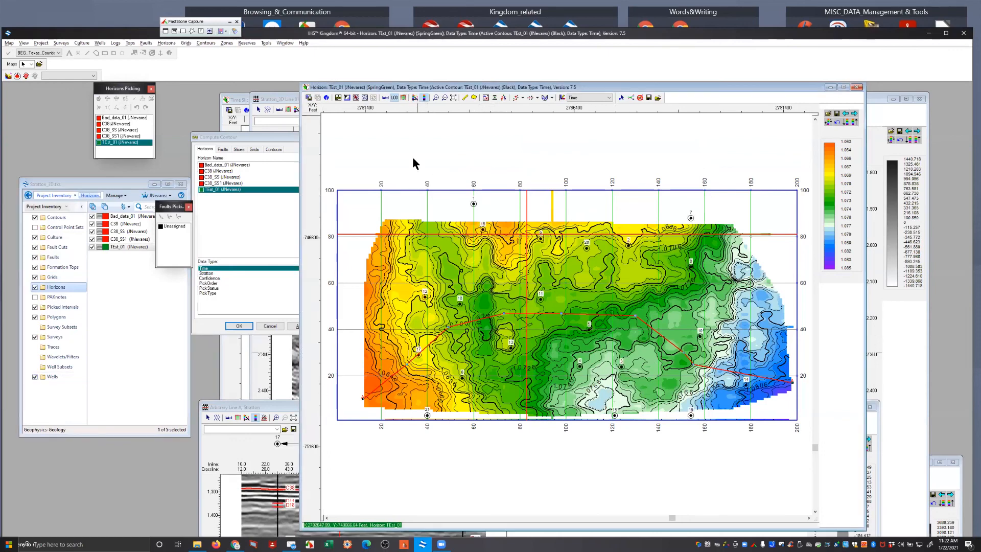
Move the TEst_01 map aside and bring the Stratton_3D Line 81.0 section forward, showing its shallower part with the C38 horizon
drag(499, 87, 506, 222)
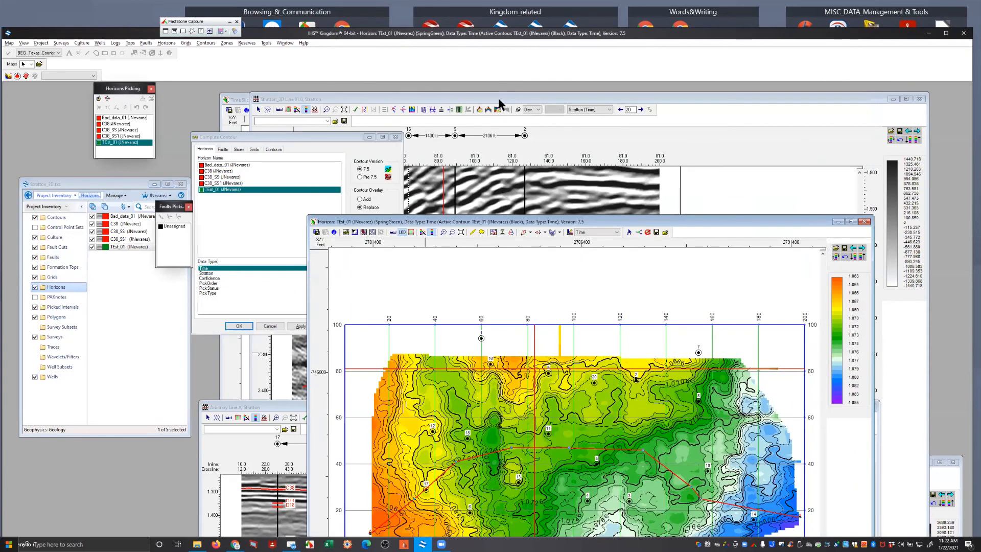
click(450, 197)
drag(862, 465, 864, 391)
scroll(863, 388, up, 5)
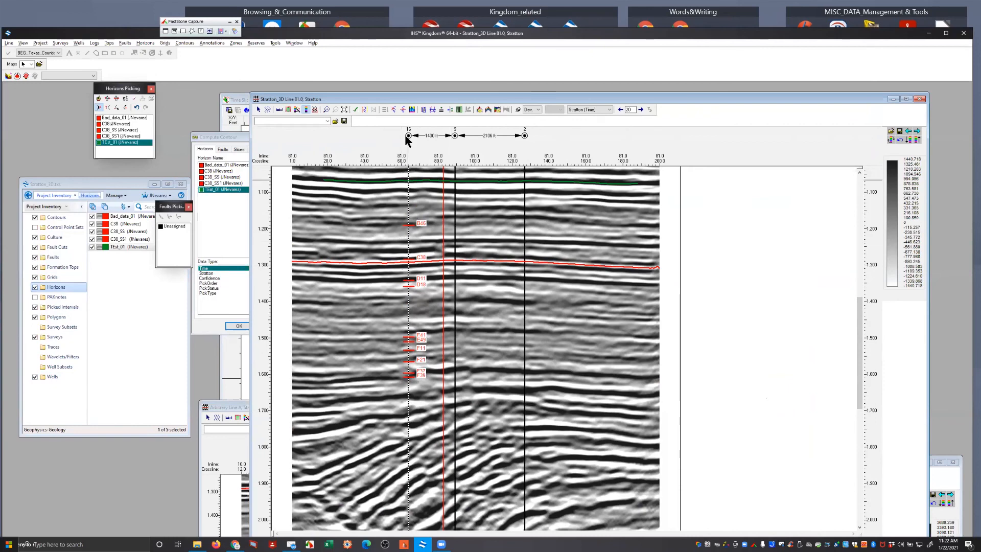
Add the GR digital log curve to Track 1 for the wells on the Line 81.0 section and apply it
click(364, 110)
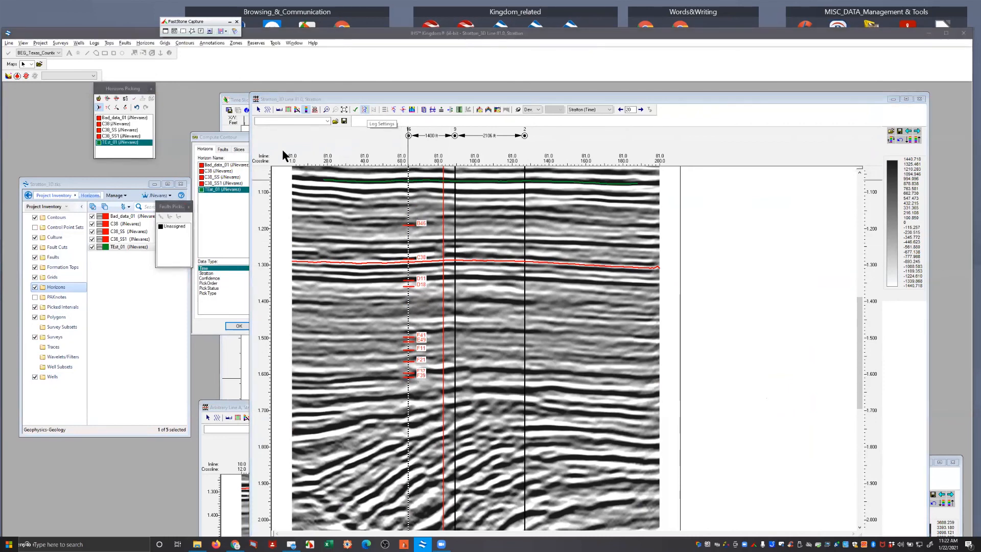
click(22, 66)
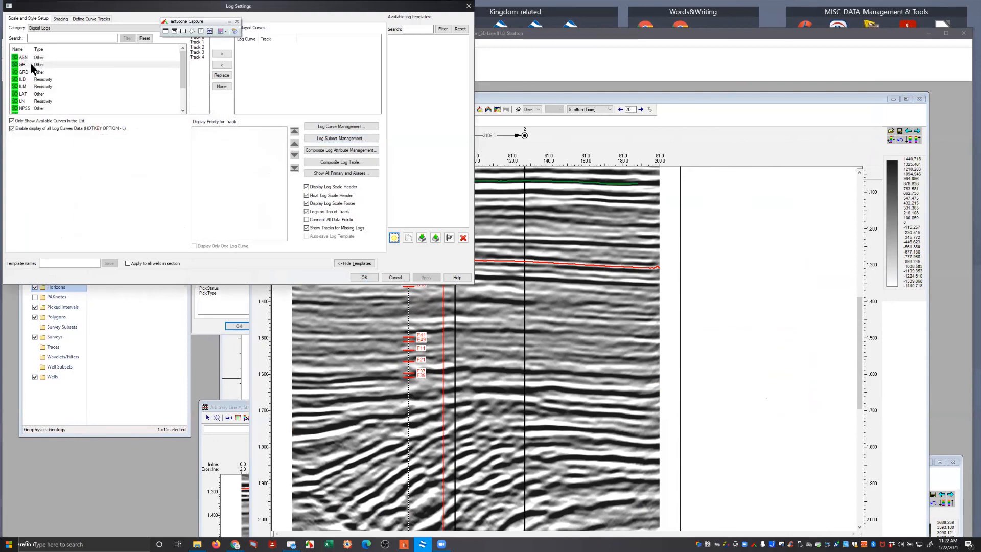
click(198, 42)
click(222, 54)
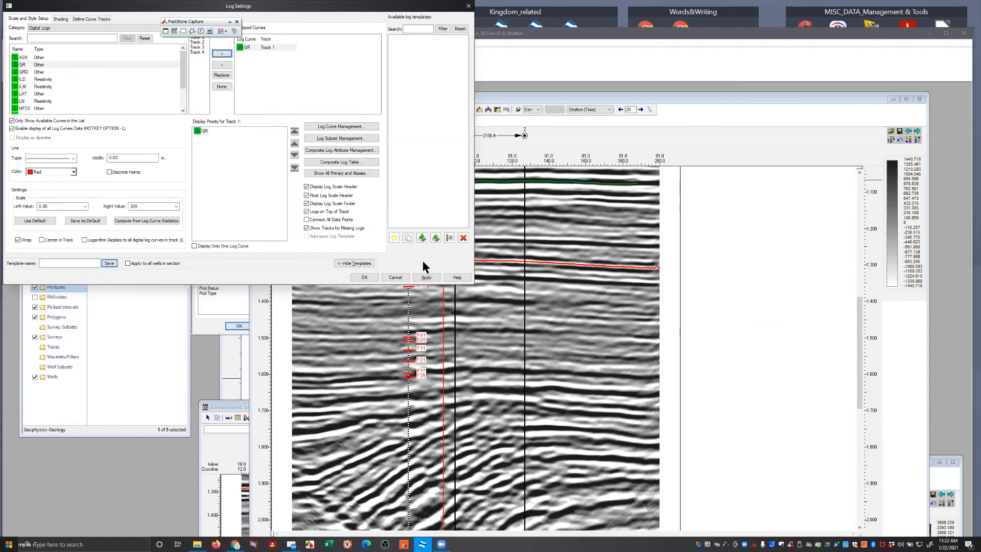
click(427, 278)
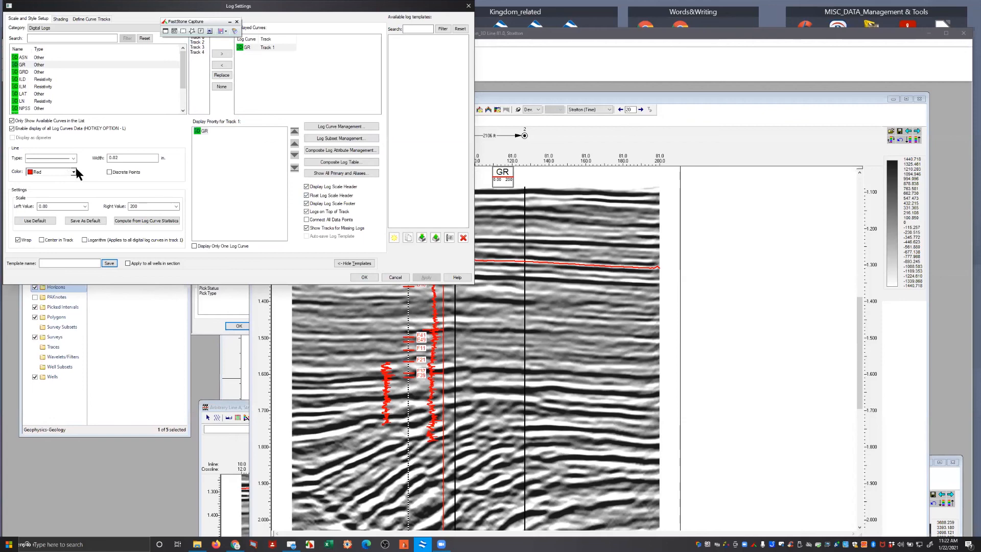
Set the GR curve color to DarkGreen, apply it and close the log settings
click(73, 172)
click(47, 192)
click(429, 277)
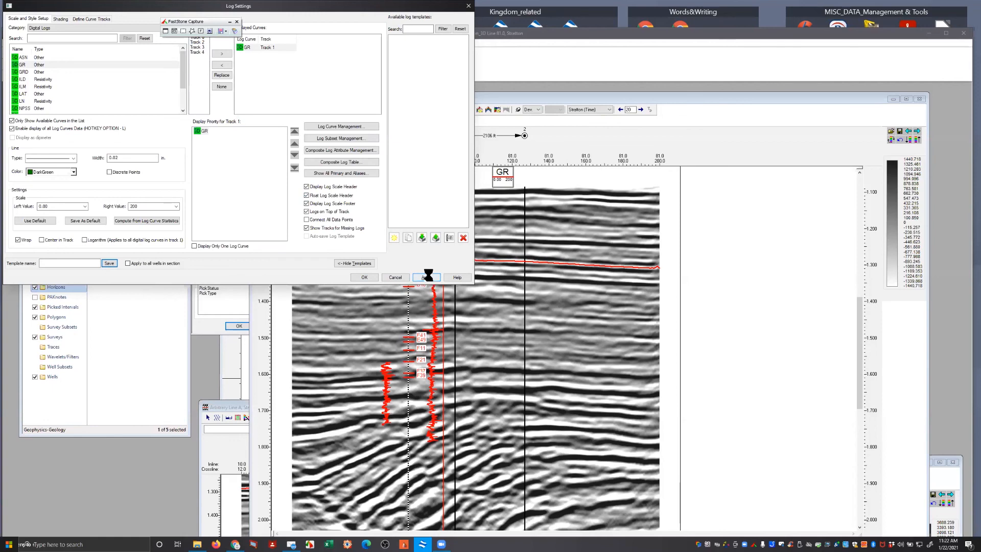
click(358, 277)
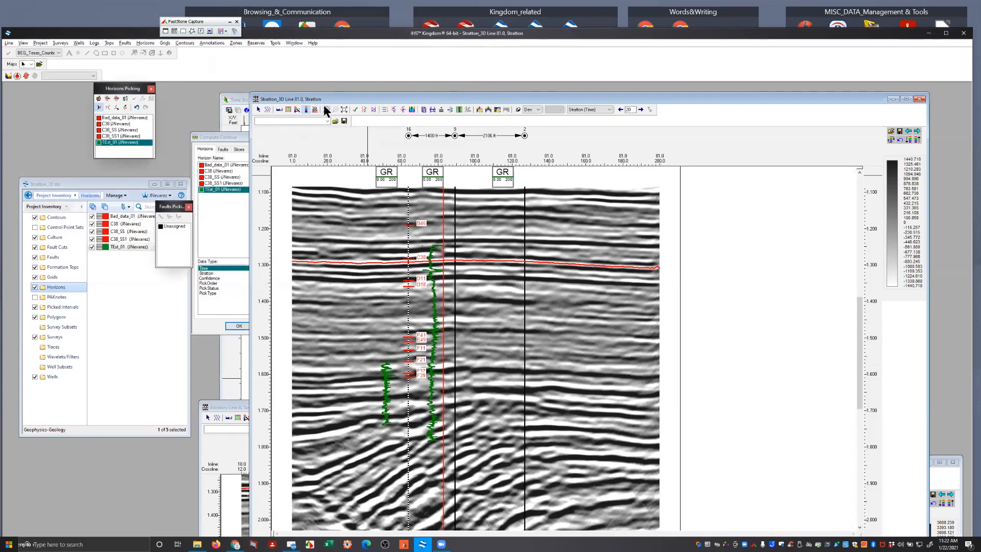
Inspect the GR logs at the wells on Line 81.0 up close, and bring the Time Slice 2.128 map in front of the section
drag(365, 206, 525, 372)
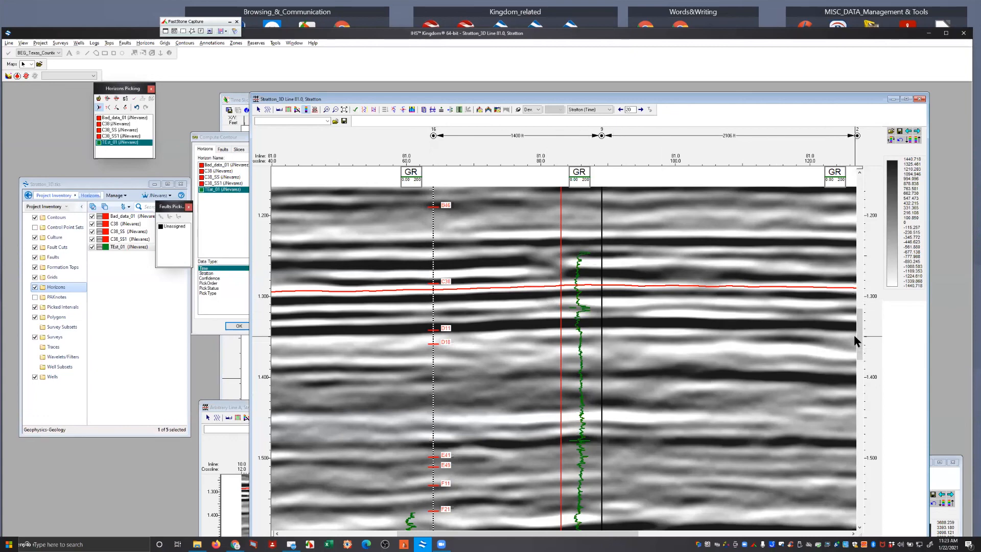
drag(859, 331, 861, 391)
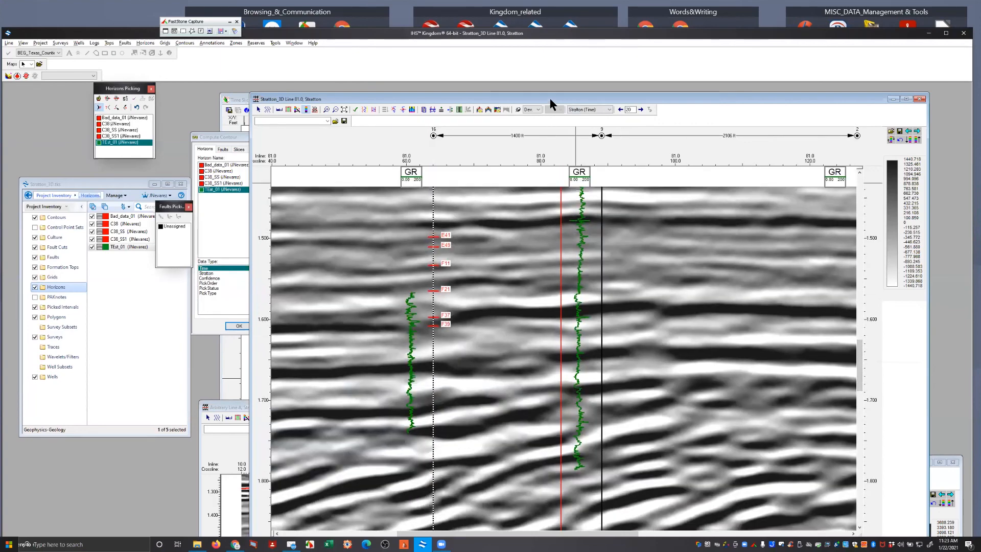
drag(550, 98, 546, 232)
click(636, 99)
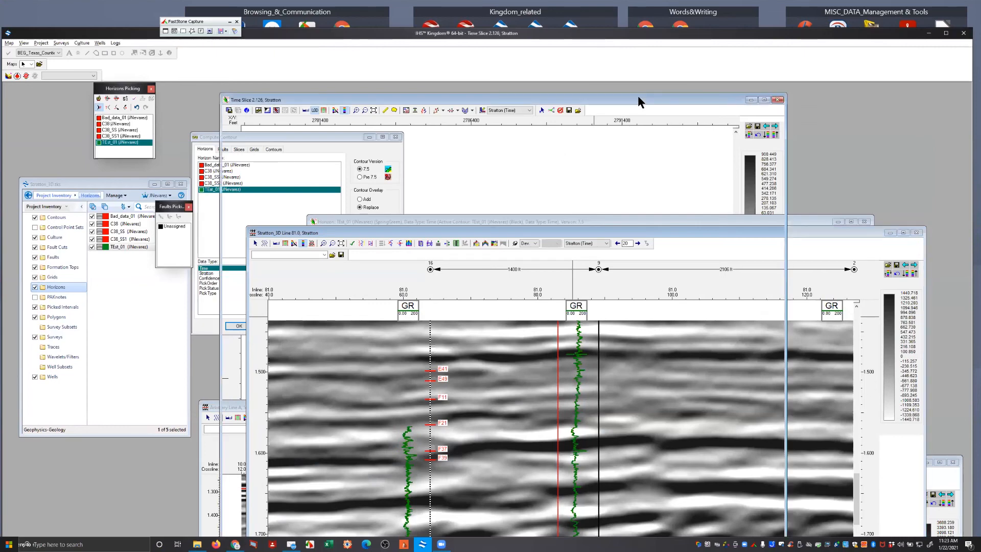
drag(638, 102, 642, 100)
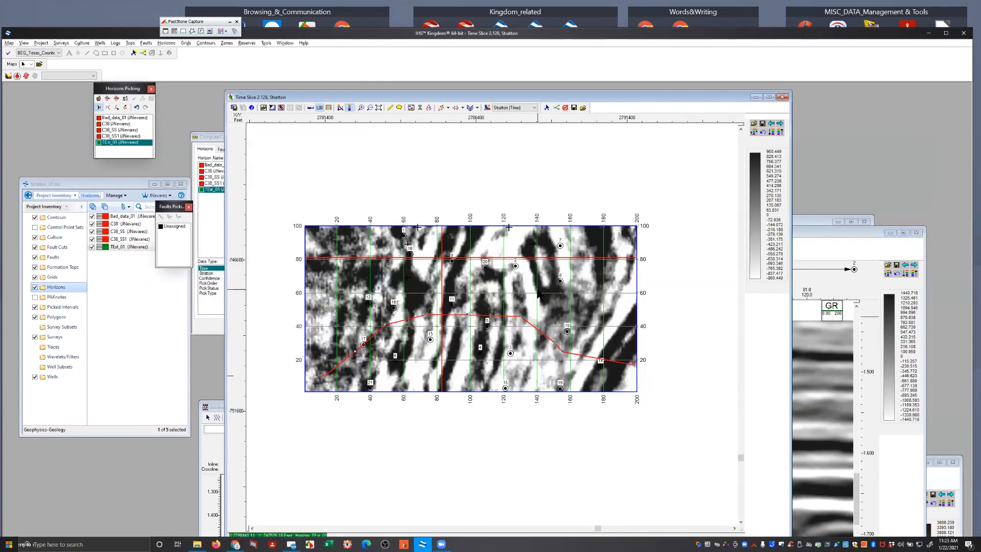